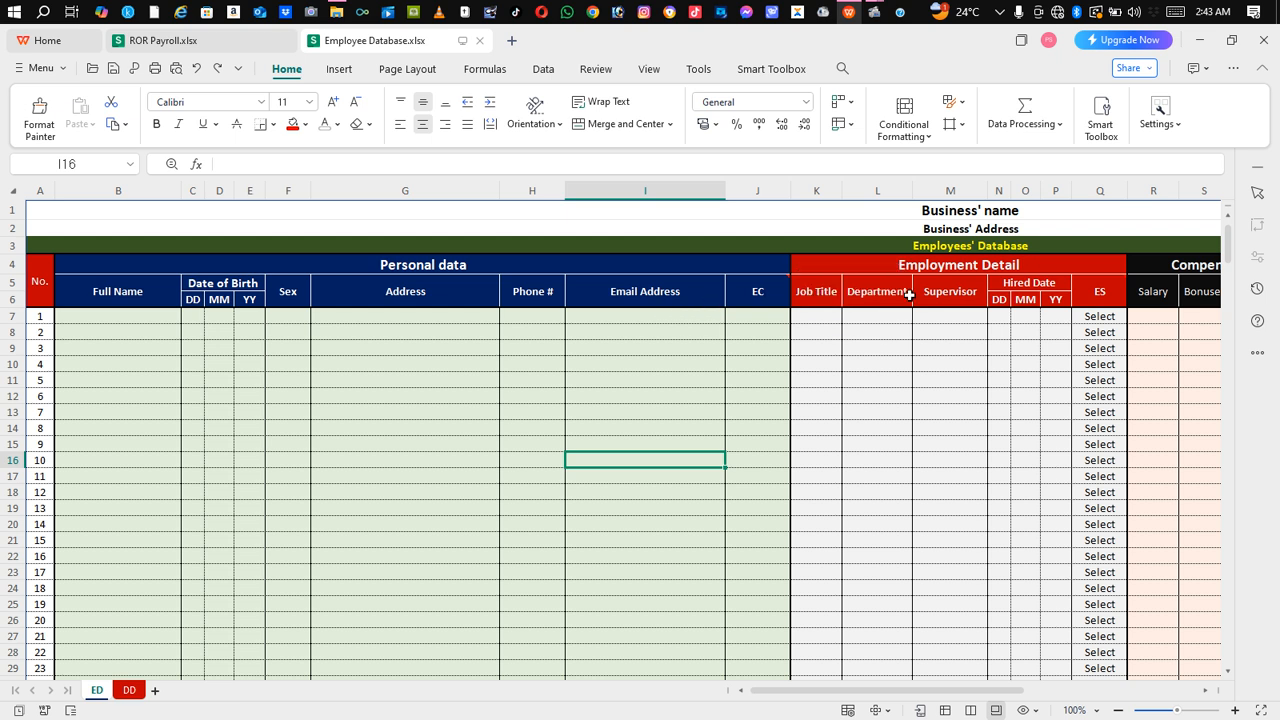
Step: Review the sheet's business title cells, Personal data heading and first record's cells
{"action": "left_click_drag", "start_coordinate": [807, 691], "coordinate": [768, 706]}
{"action": "scroll", "coordinate": [1229, 248], "scroll_direction": "down", "scroll_amount": 2}
{"action": "left_click_drag", "start_coordinate": [1229, 248], "coordinate": [1229, 642]}
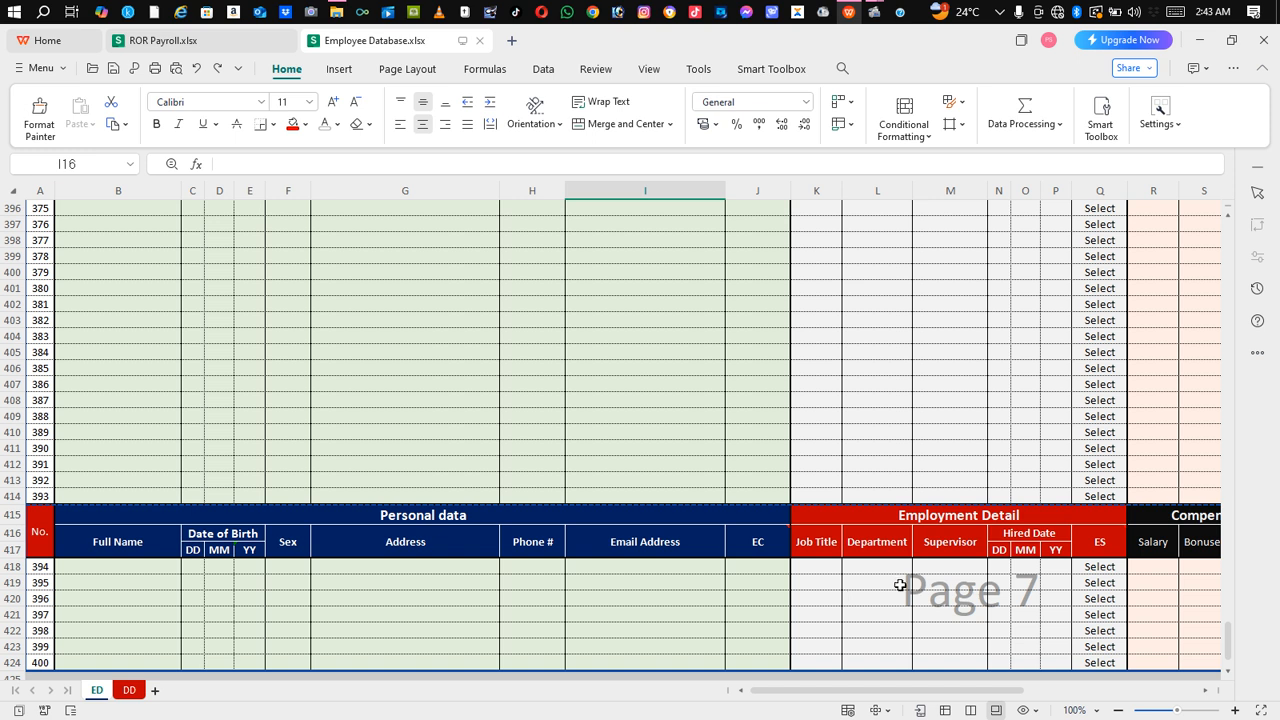
{"action": "left_click_drag", "start_coordinate": [1231, 640], "coordinate": [1236, 218]}
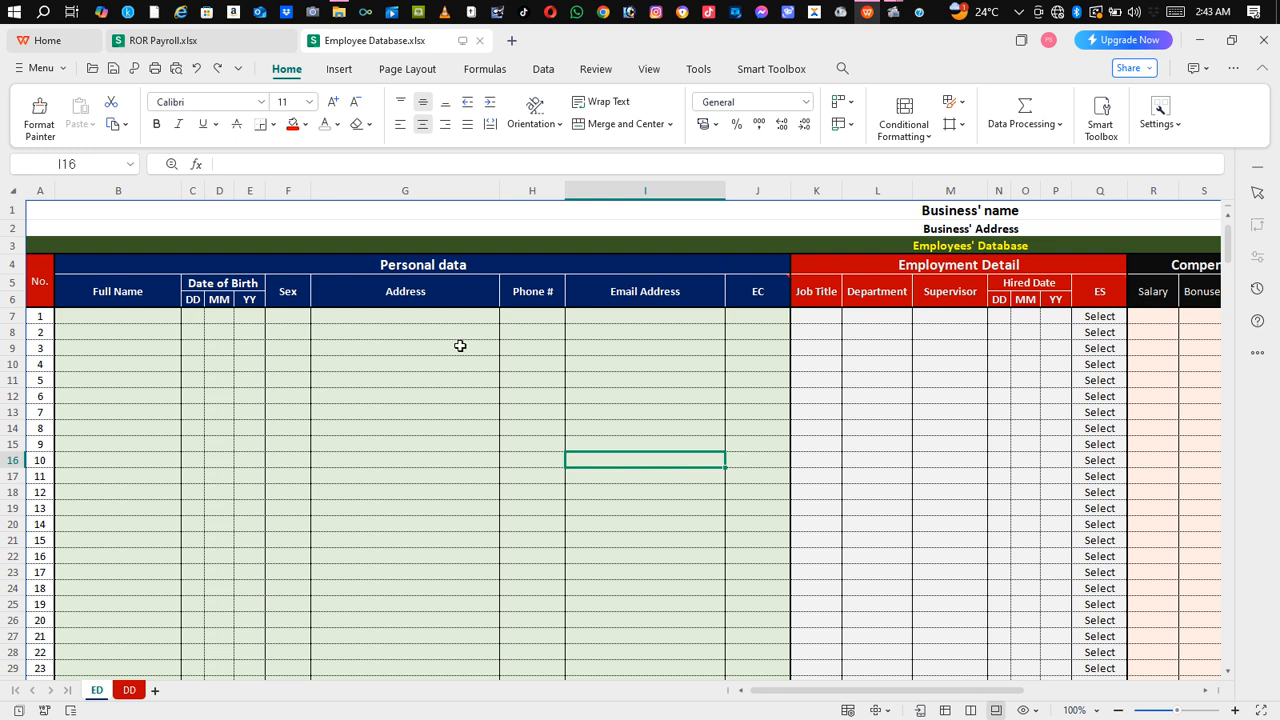
{"action": "left_click", "coordinate": [965, 210]}
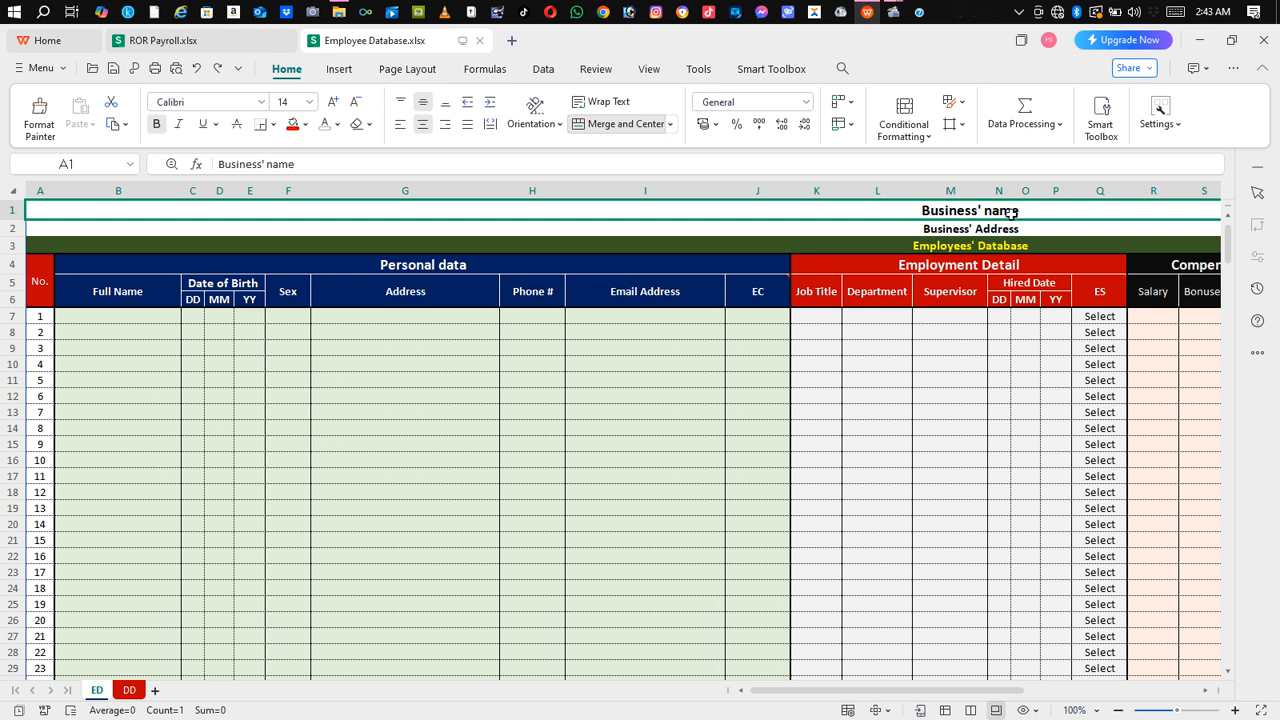
{"action": "left_click", "coordinate": [1000, 230]}
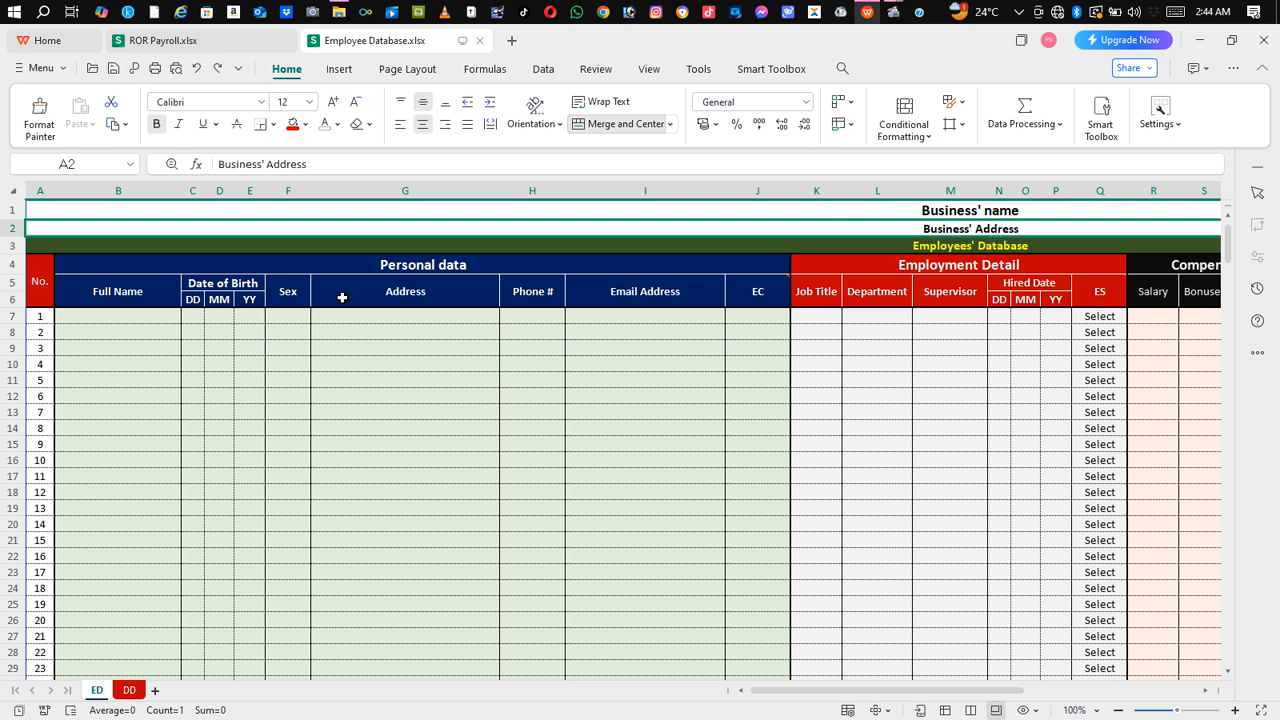
{"action": "left_click", "coordinate": [300, 271]}
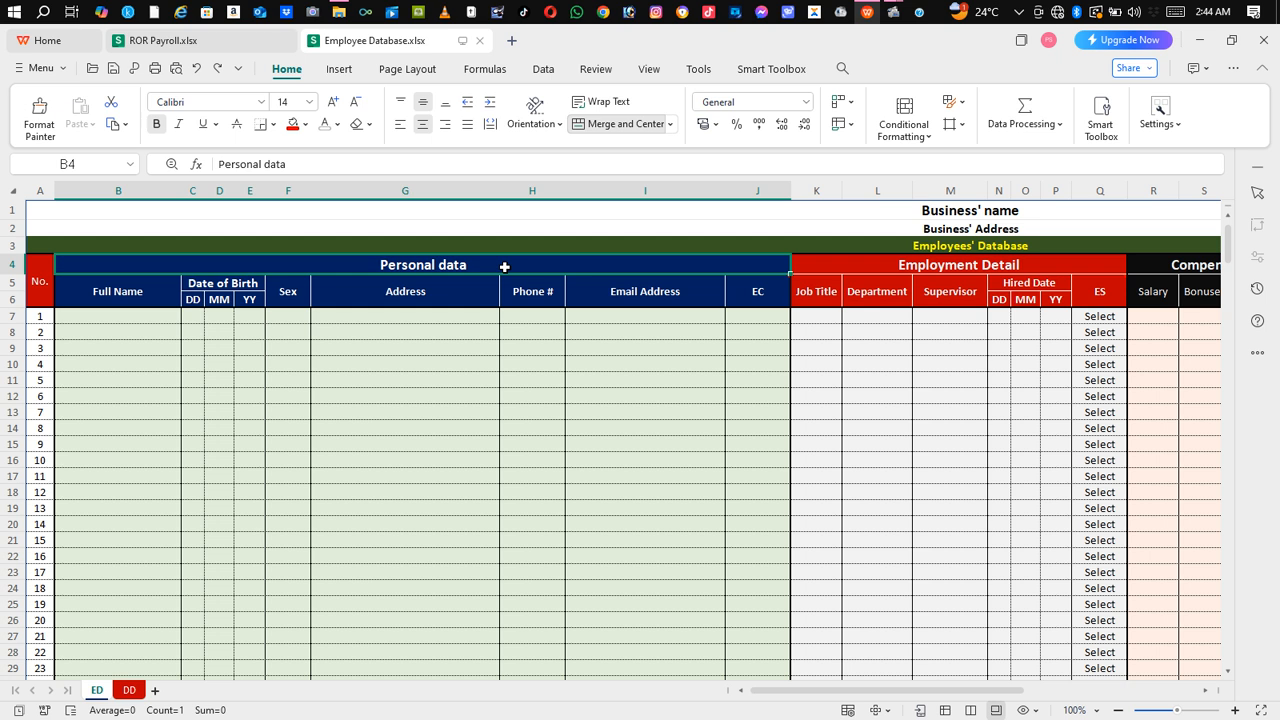
{"action": "left_click", "coordinate": [40, 286]}
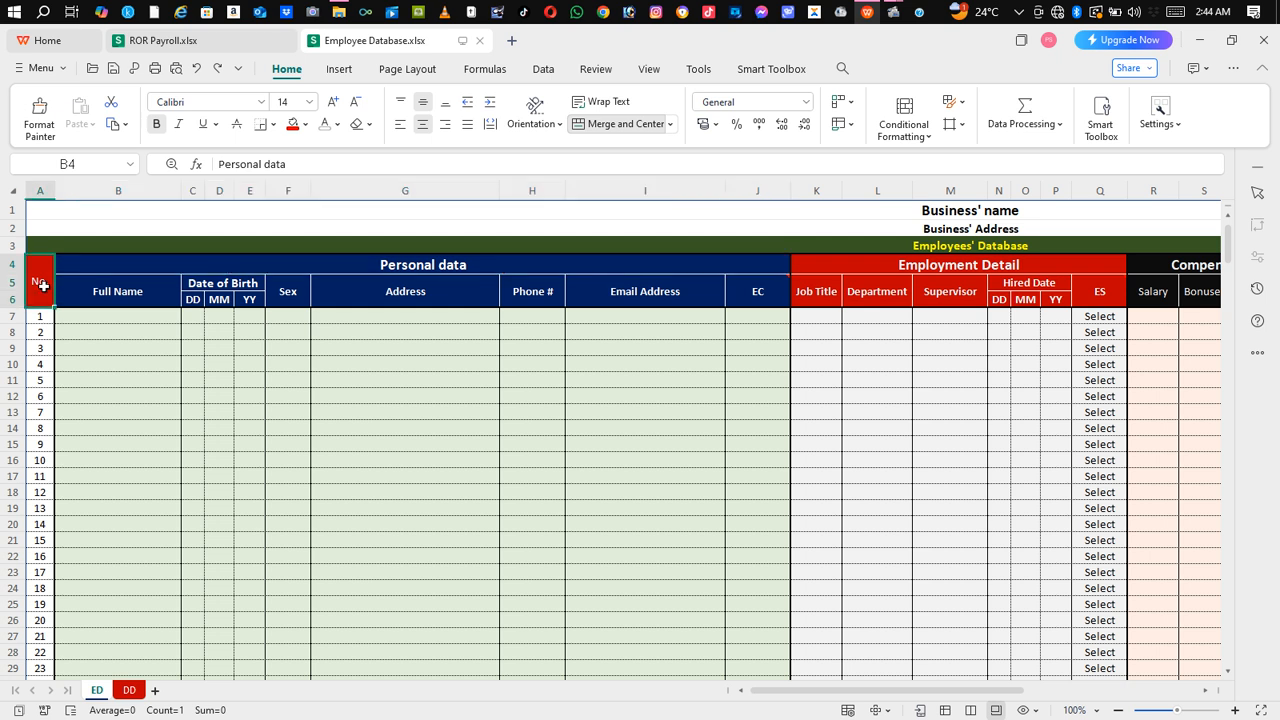
{"action": "left_click", "coordinate": [159, 321]}
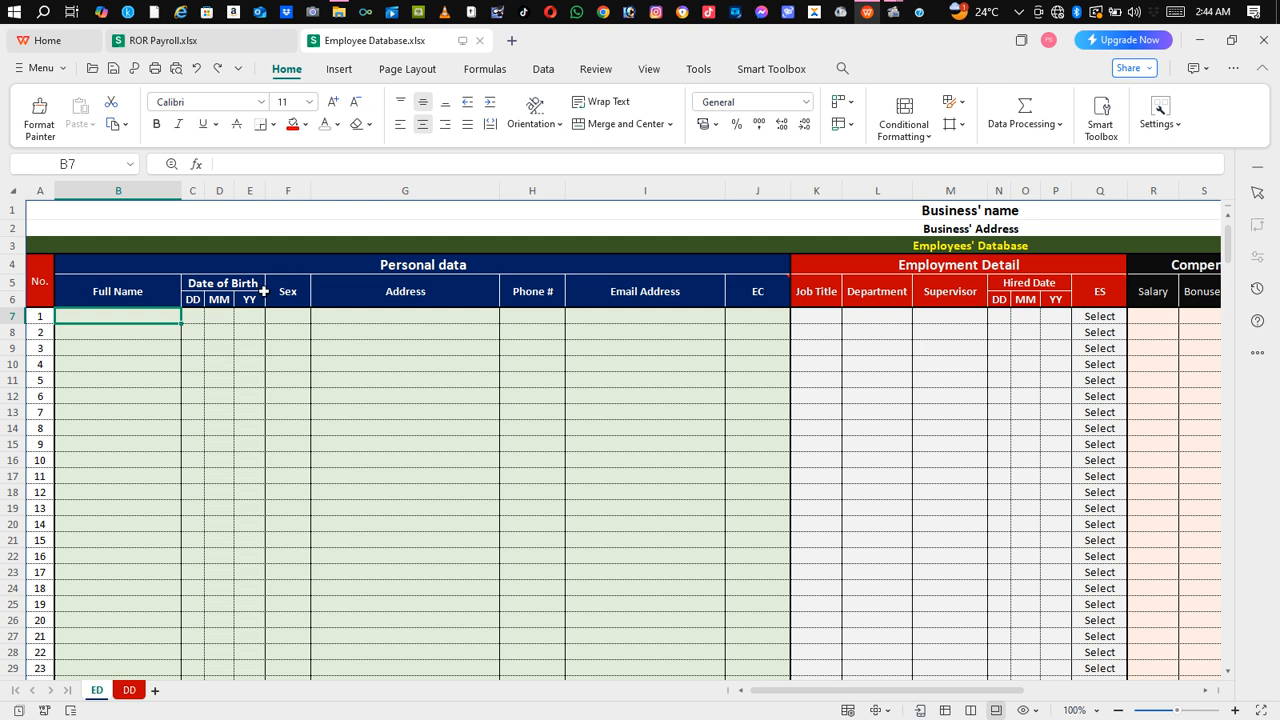
{"action": "left_click", "coordinate": [354, 325]}
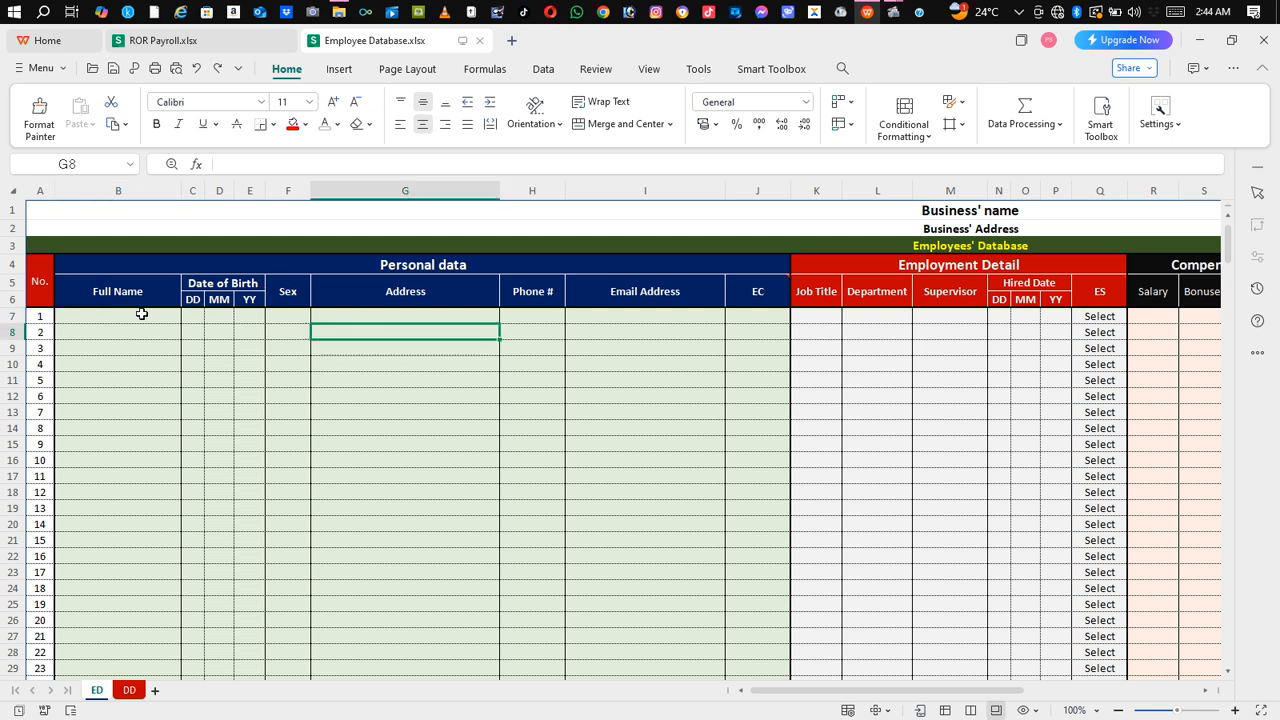
{"action": "left_click", "coordinate": [195, 318]}
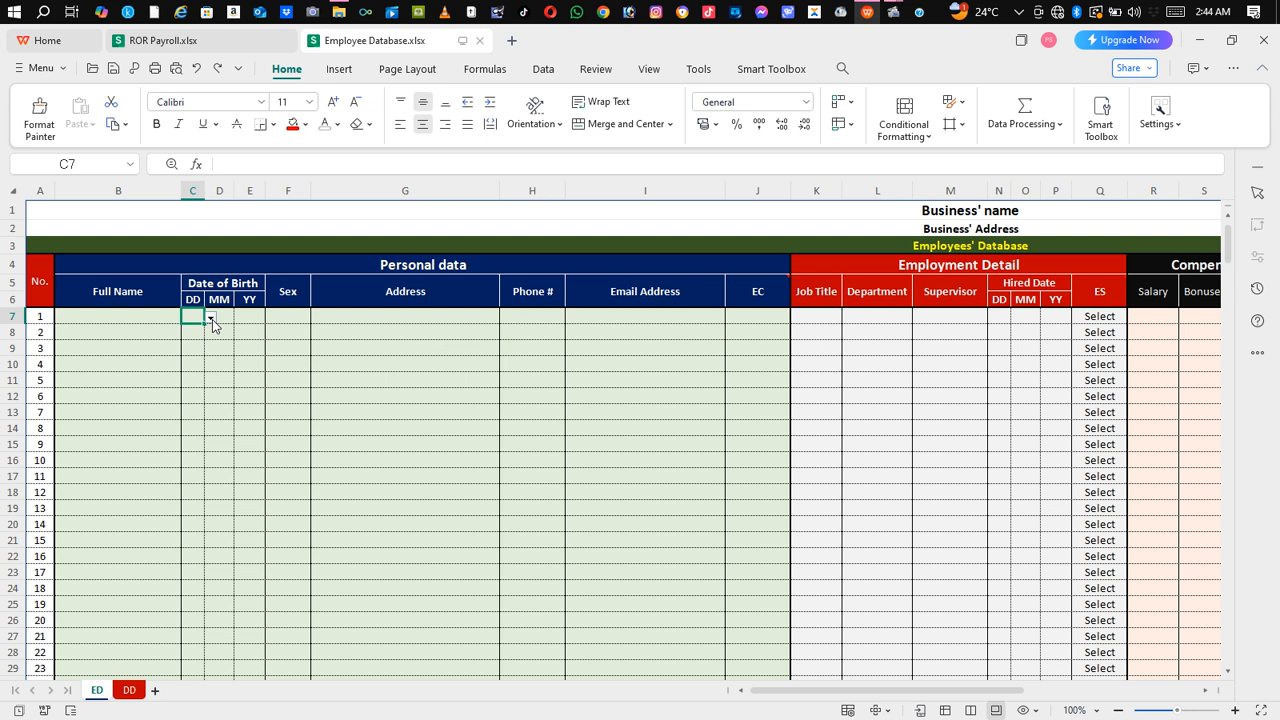
Step: Browse the birth-day dropdown in the first record without choosing a value
{"action": "left_click", "coordinate": [212, 319]}
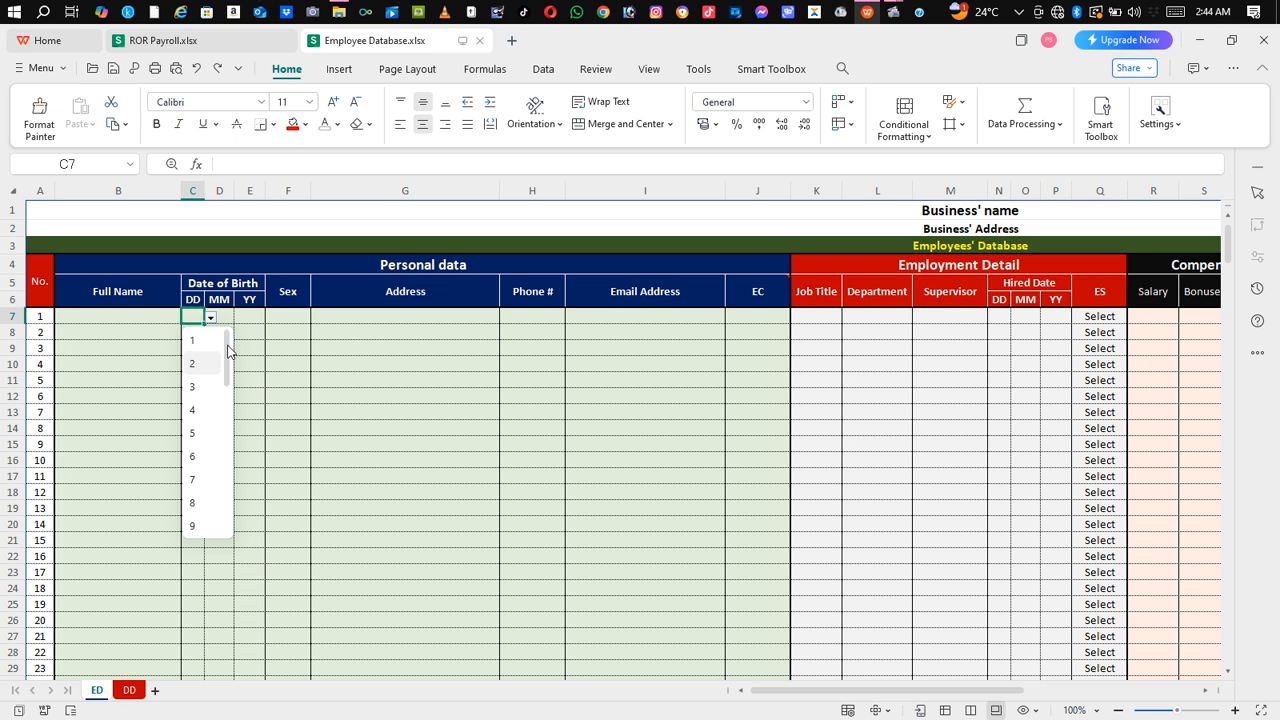
{"action": "scroll", "coordinate": [228, 400], "scroll_direction": "down", "scroll_amount": 7}
{"action": "left_click_drag", "start_coordinate": [228, 451], "coordinate": [228, 340]}
{"action": "left_click", "coordinate": [434, 357]}
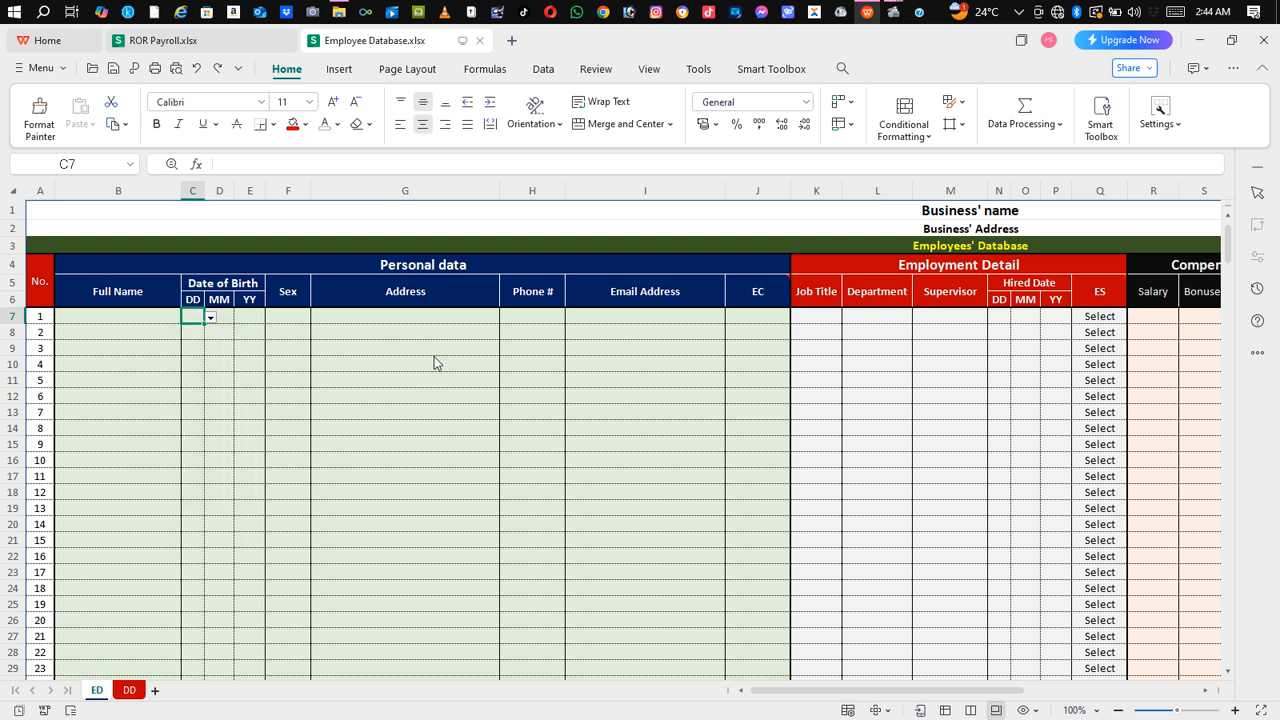
{"action": "left_click", "coordinate": [434, 363]}
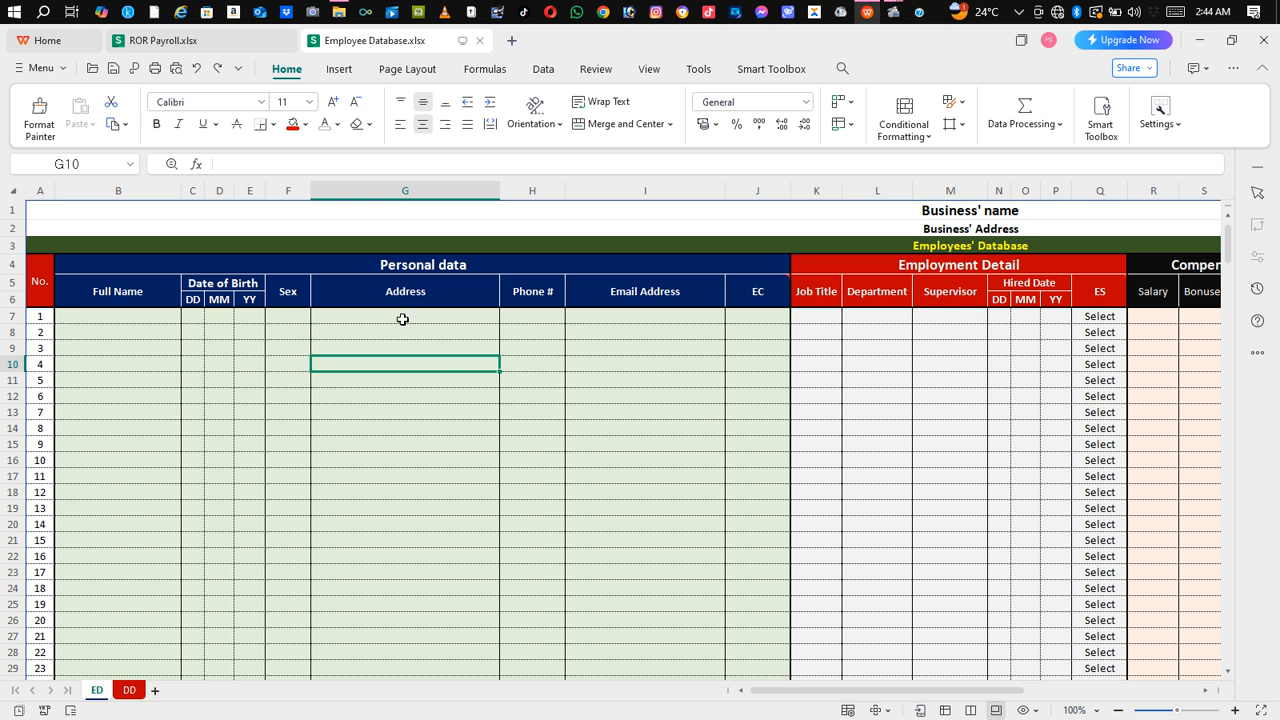
{"action": "left_click", "coordinate": [402, 319]}
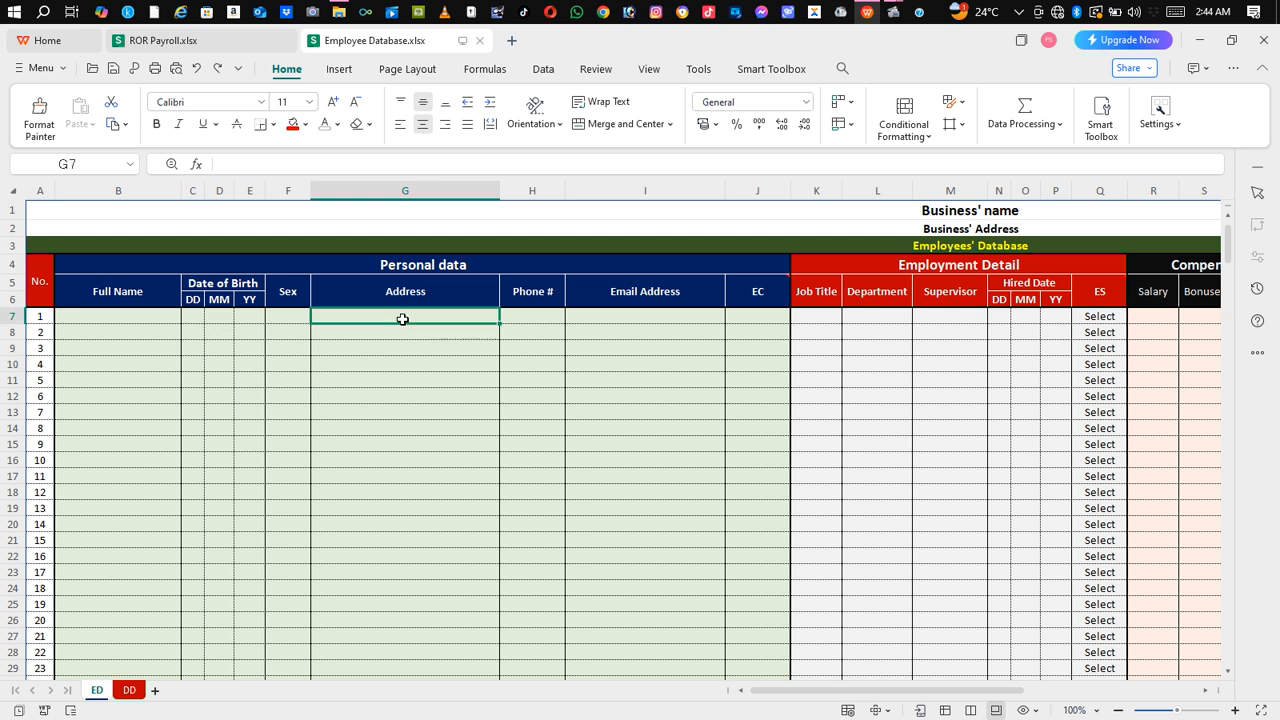
Step: Enter the first employee's full name in B7
{"action": "left_click", "coordinate": [138, 315]}
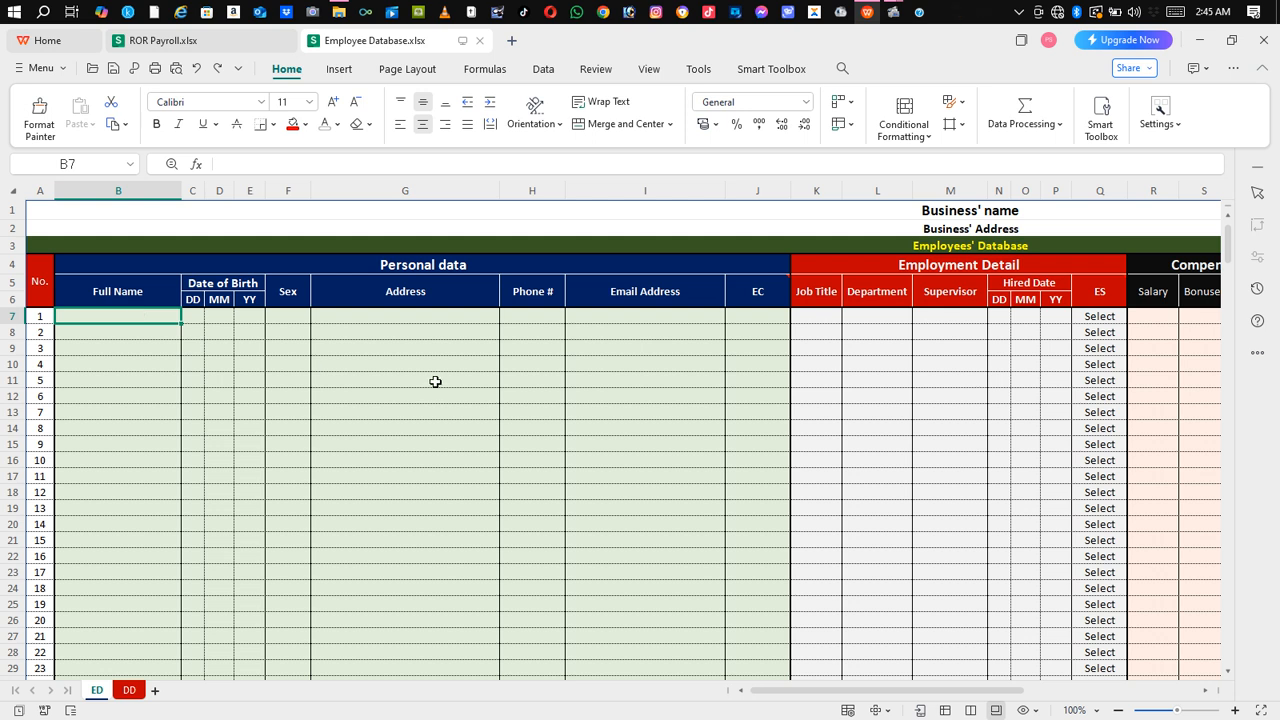
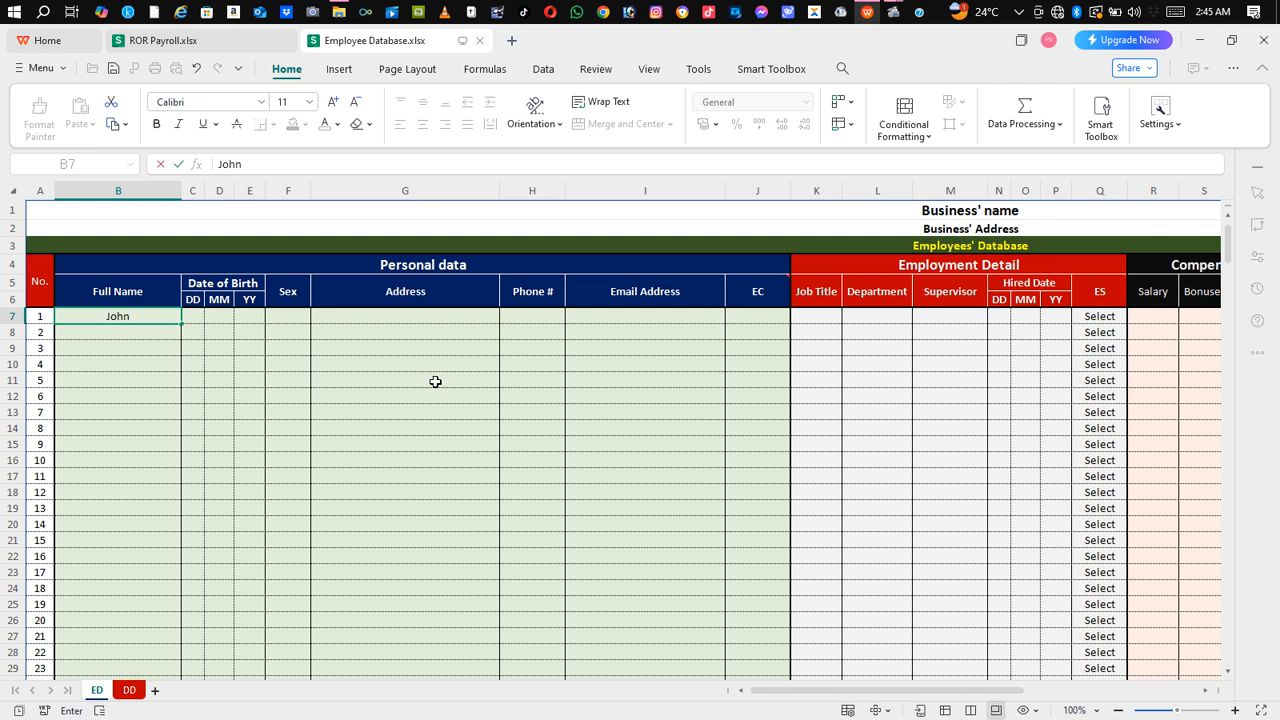
{"action": "left_click", "coordinate": [193, 314]}
{"action": "left_click", "coordinate": [210, 318]}
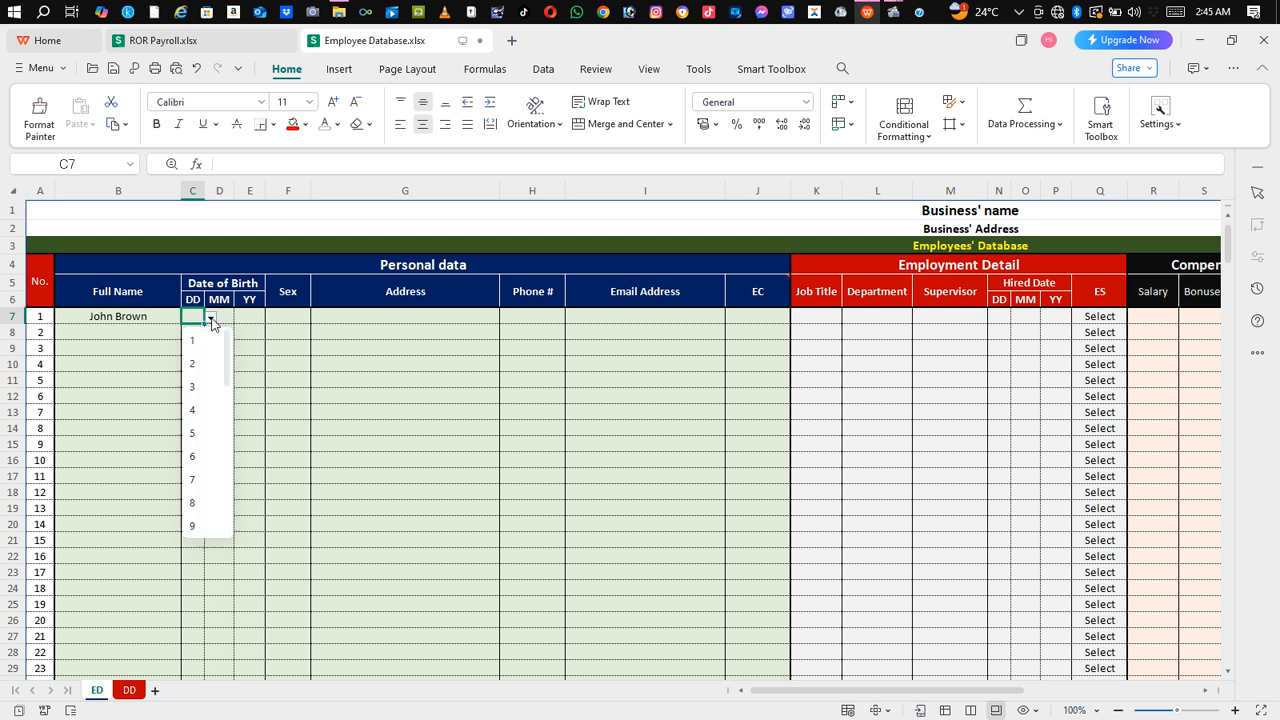
{"action": "left_click", "coordinate": [193, 502]}
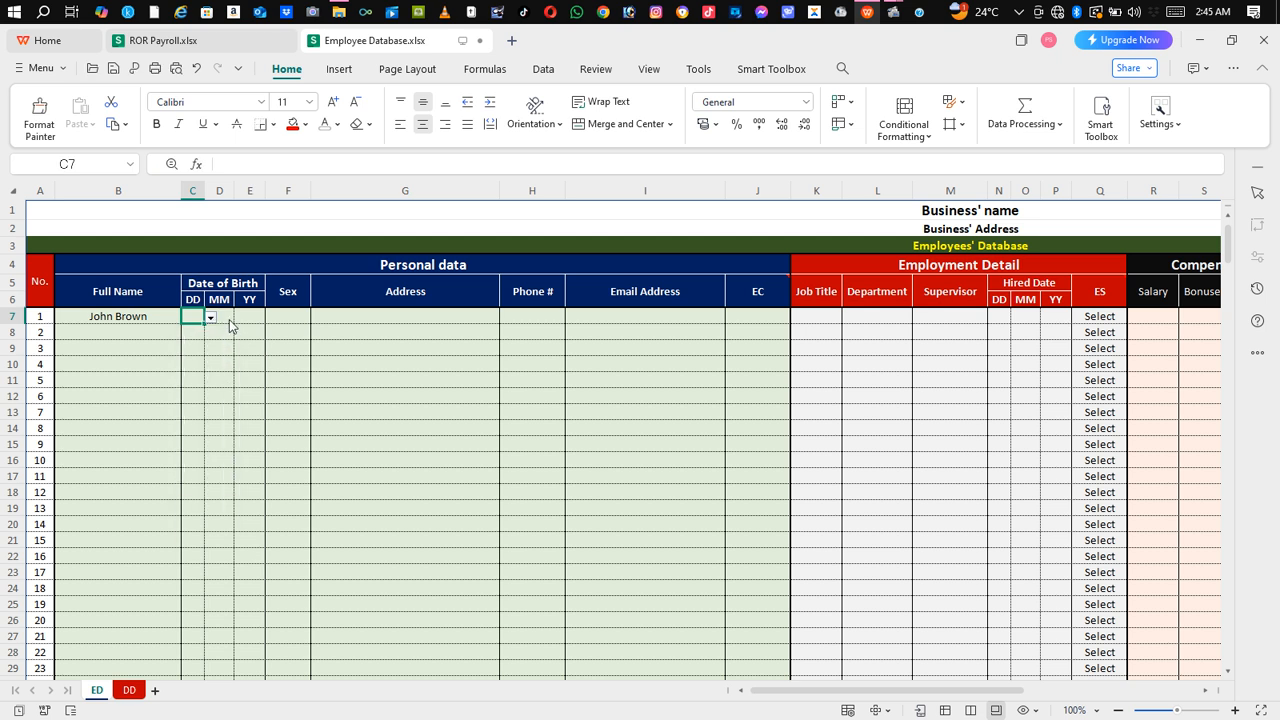
{"action": "left_click", "coordinate": [227, 315]}
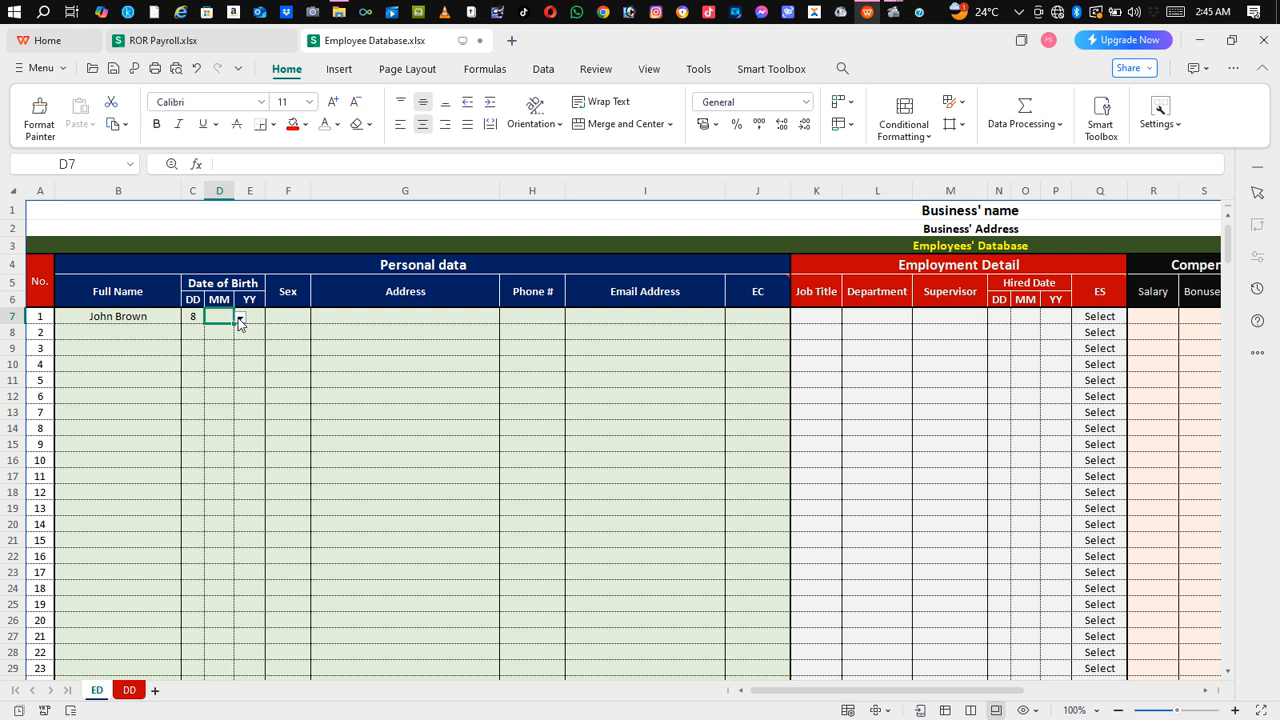
{"action": "left_click", "coordinate": [240, 318]}
{"action": "left_click", "coordinate": [227, 370]}
{"action": "left_click", "coordinate": [257, 319]}
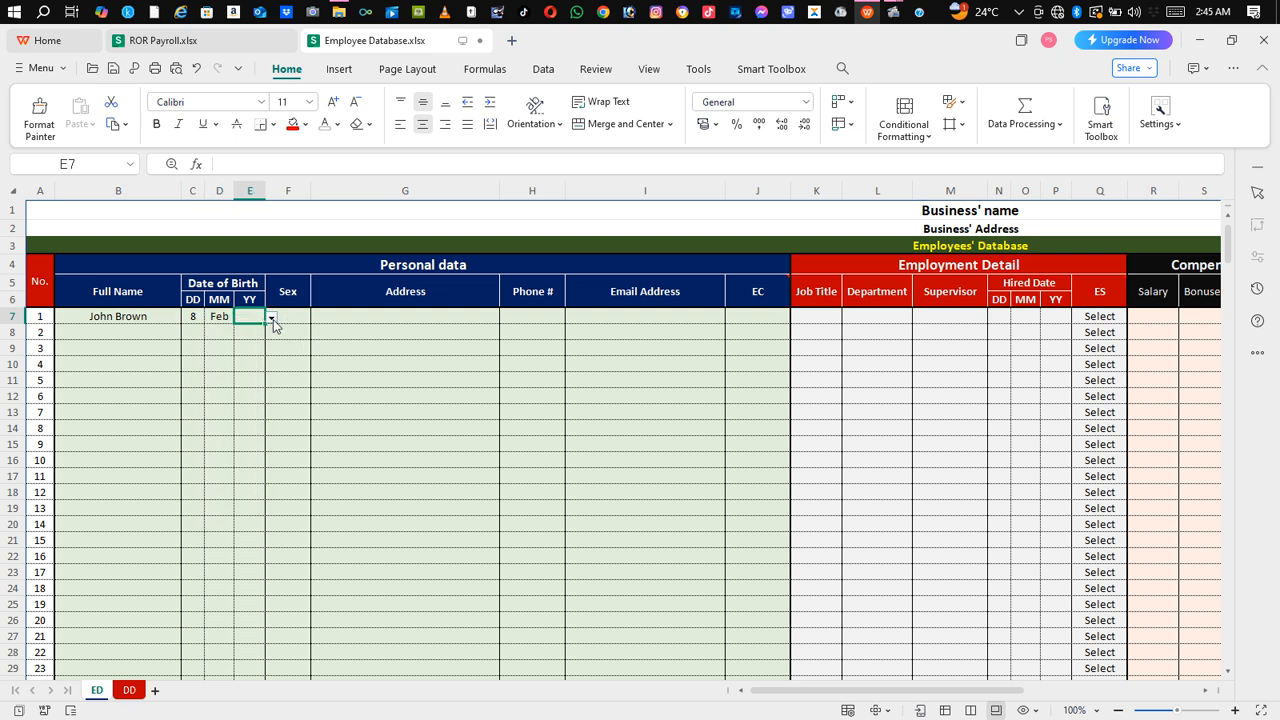
{"action": "left_click", "coordinate": [271, 318]}
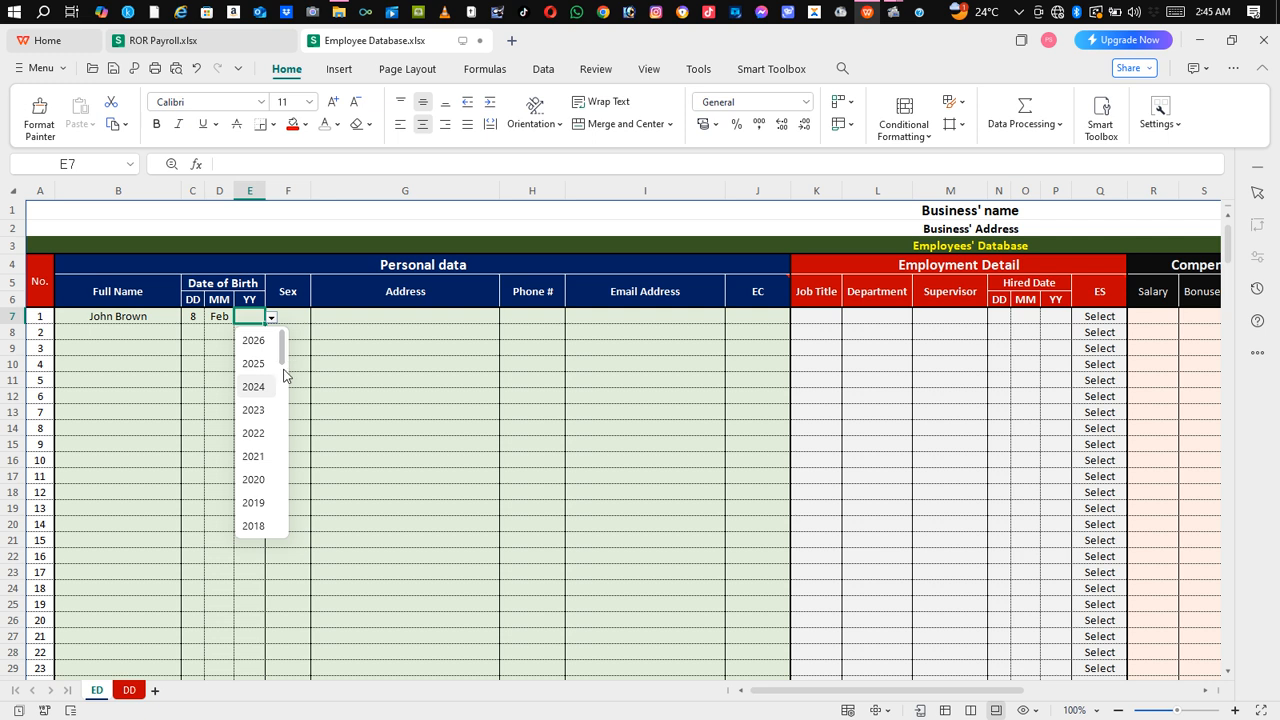
{"action": "left_click_drag", "start_coordinate": [283, 374], "coordinate": [288, 445]}
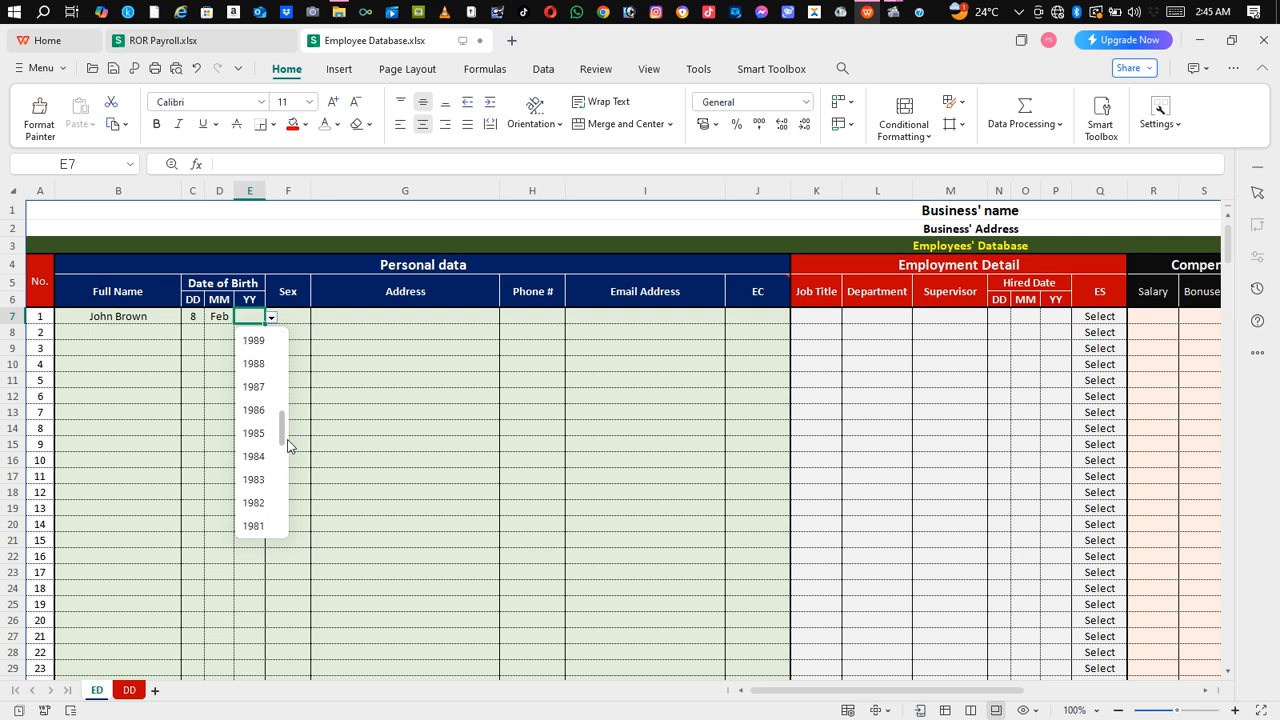
{"action": "left_click", "coordinate": [258, 388]}
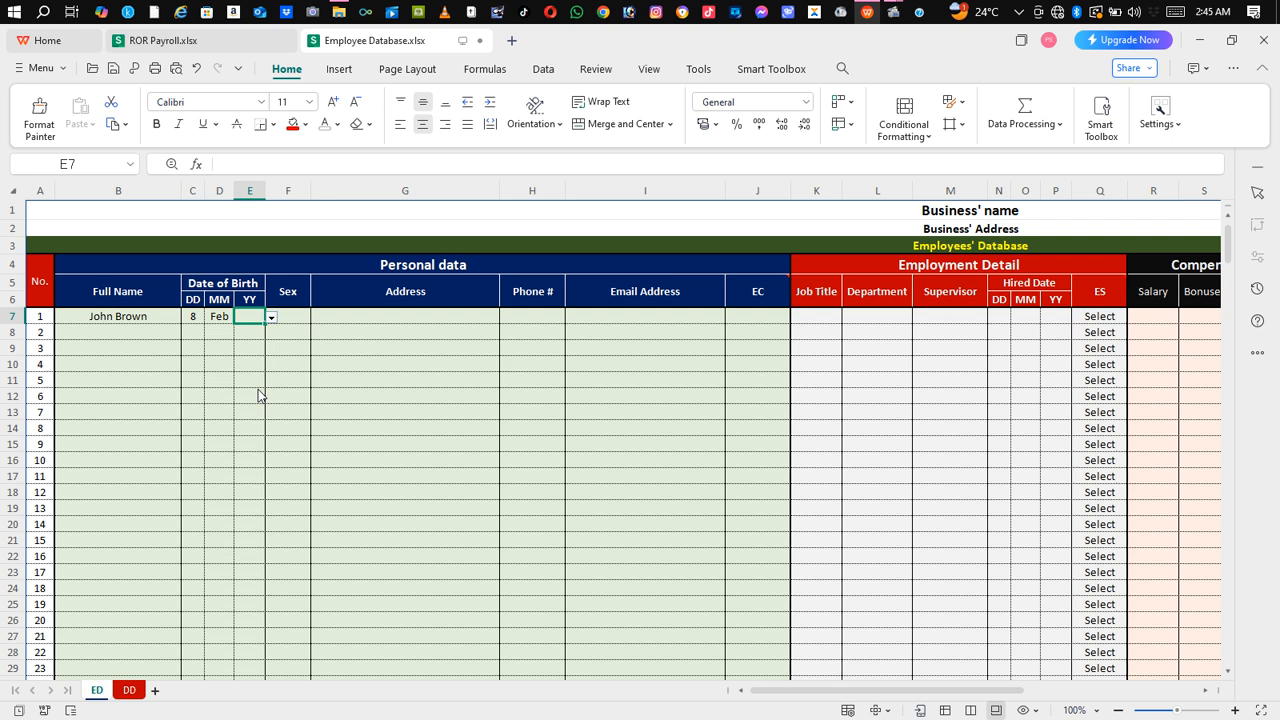
Step: Choose Male in the Sex dropdown for the first employee
{"action": "left_click", "coordinate": [304, 323]}
{"action": "left_click", "coordinate": [316, 318]}
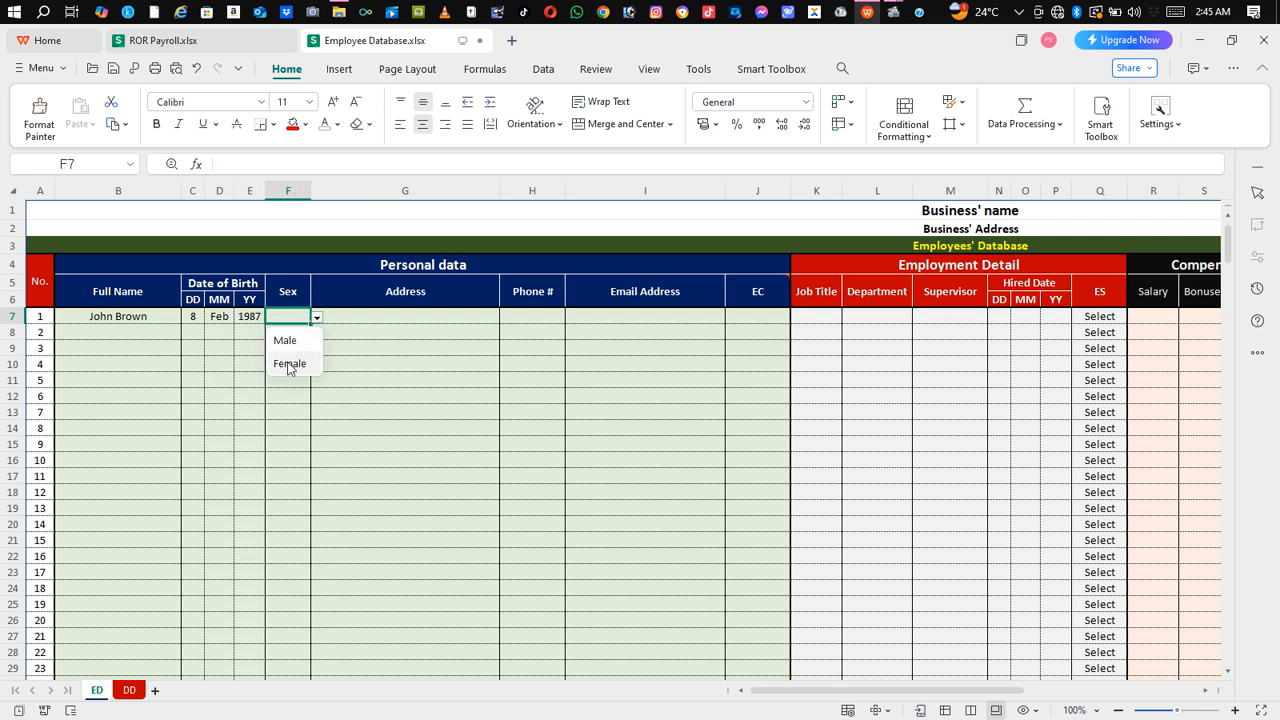
{"action": "left_click", "coordinate": [285, 342]}
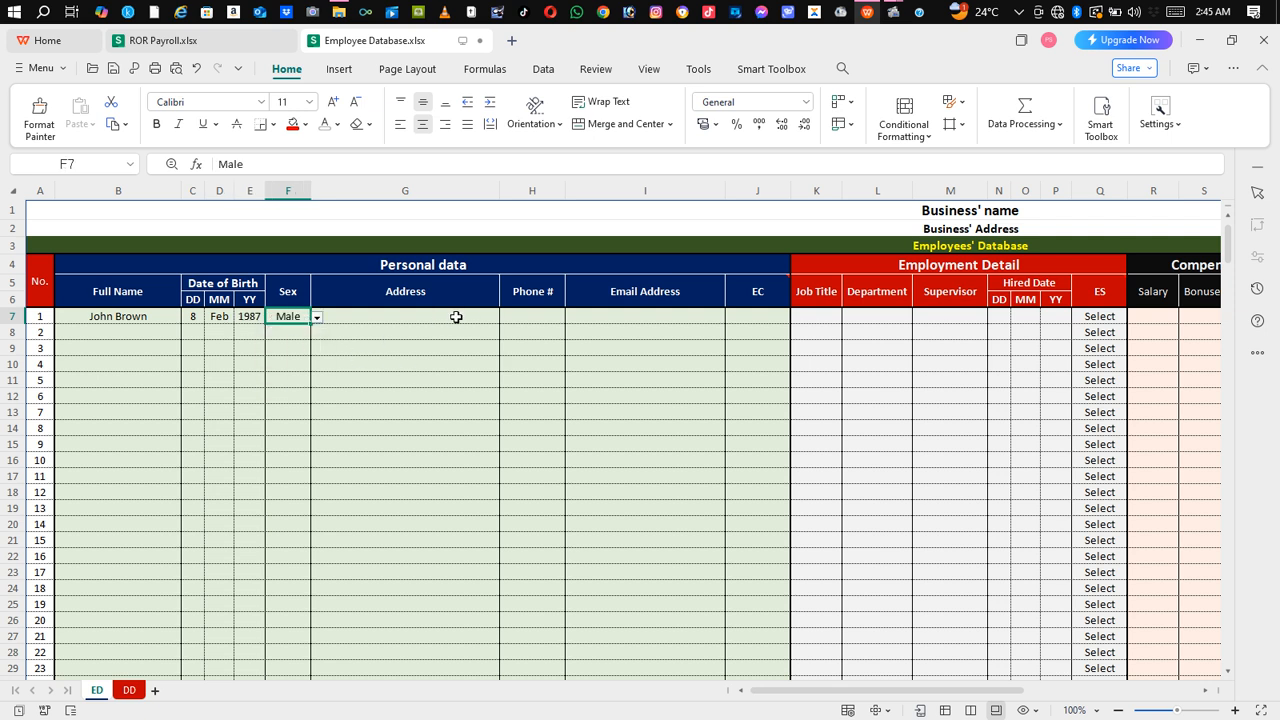
{"action": "left_click", "coordinate": [456, 317]}
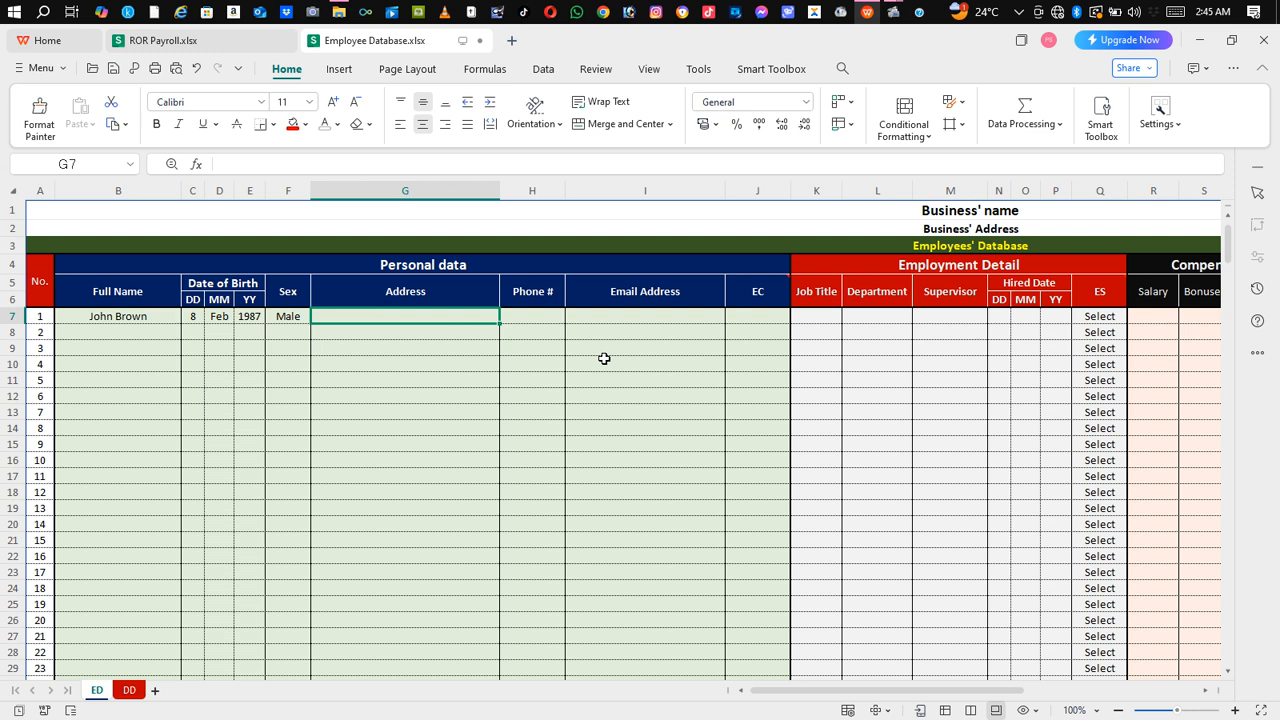
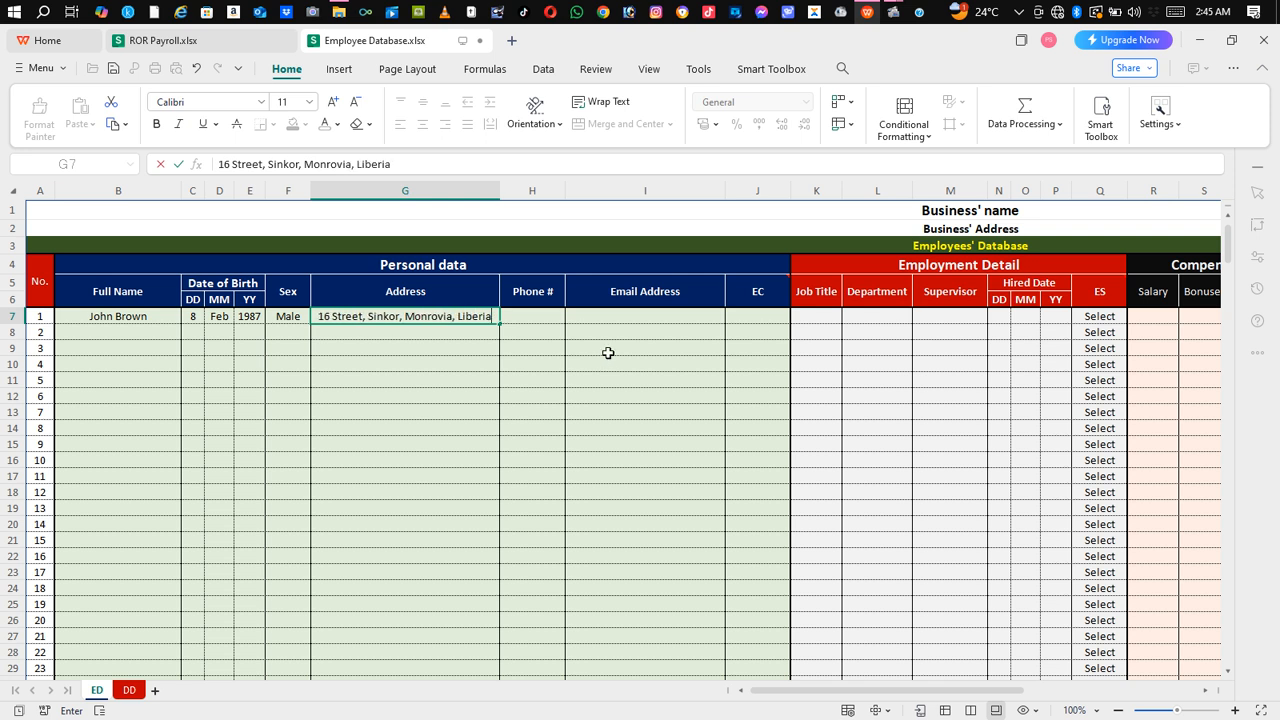
Step: Enter the employee's street address in G7 and their phone number in H7
{"action": "key", "text": "Tab"}
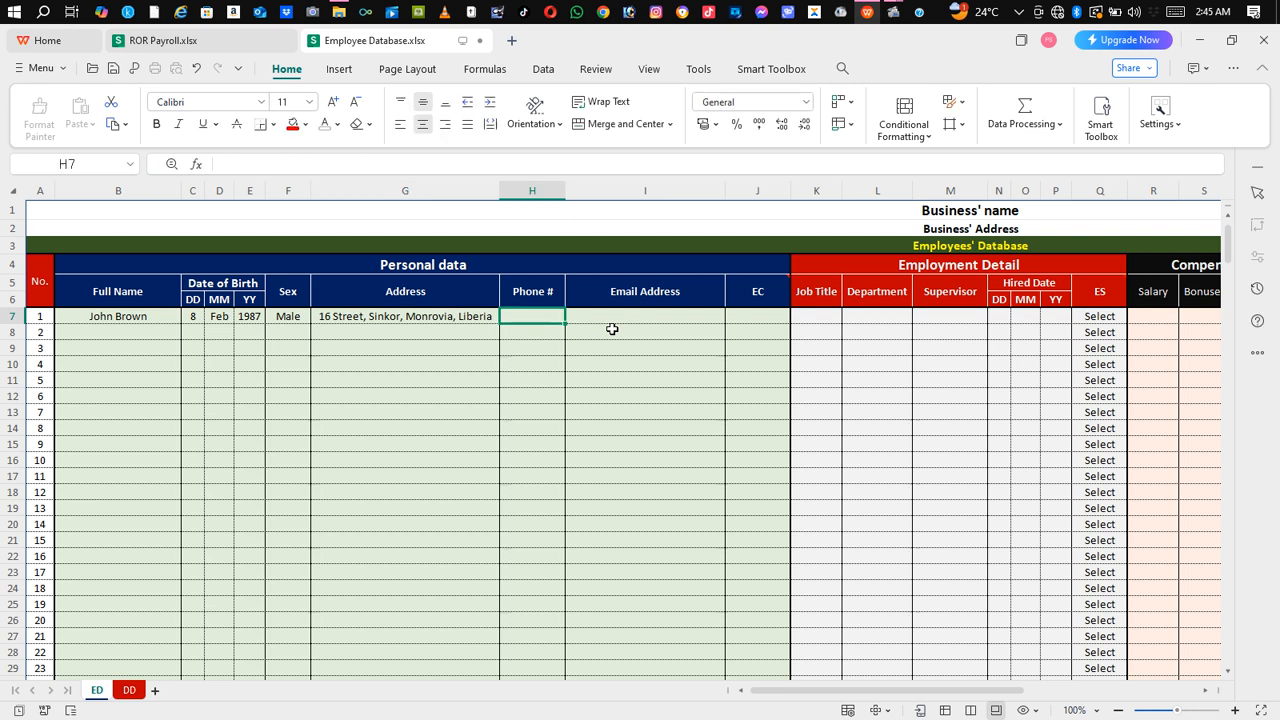
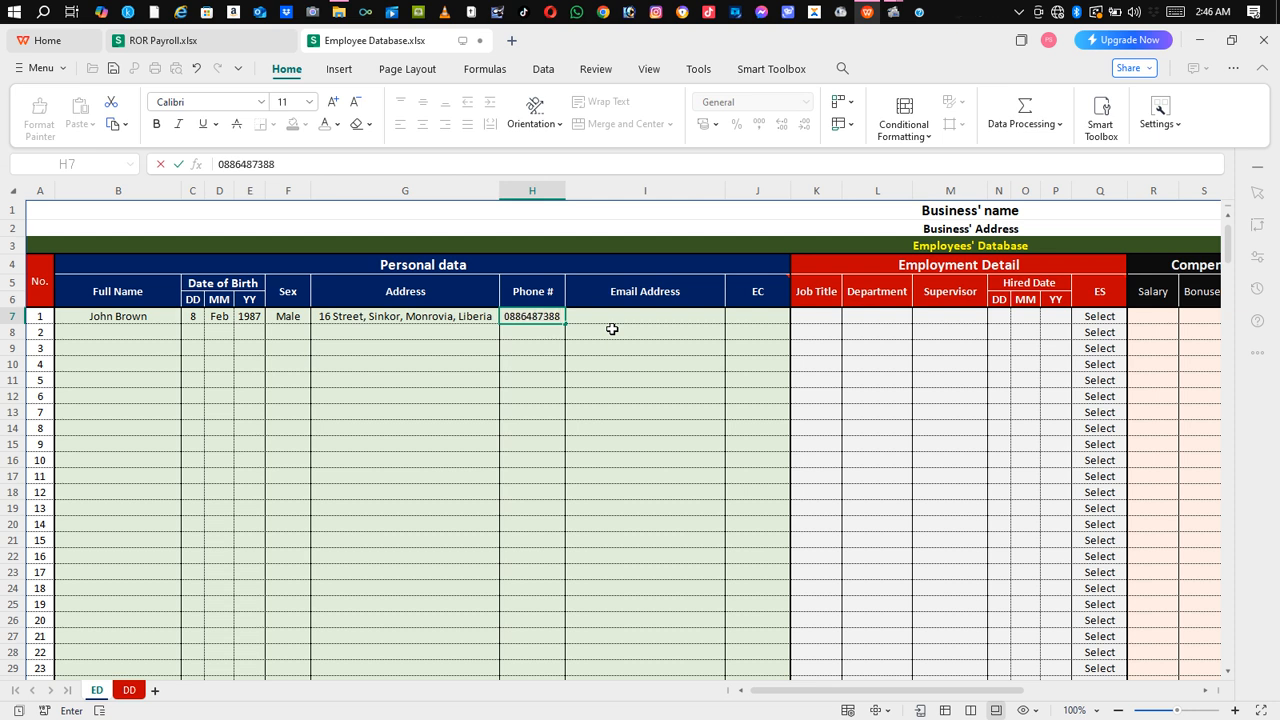
{"action": "left_click", "coordinate": [640, 320]}
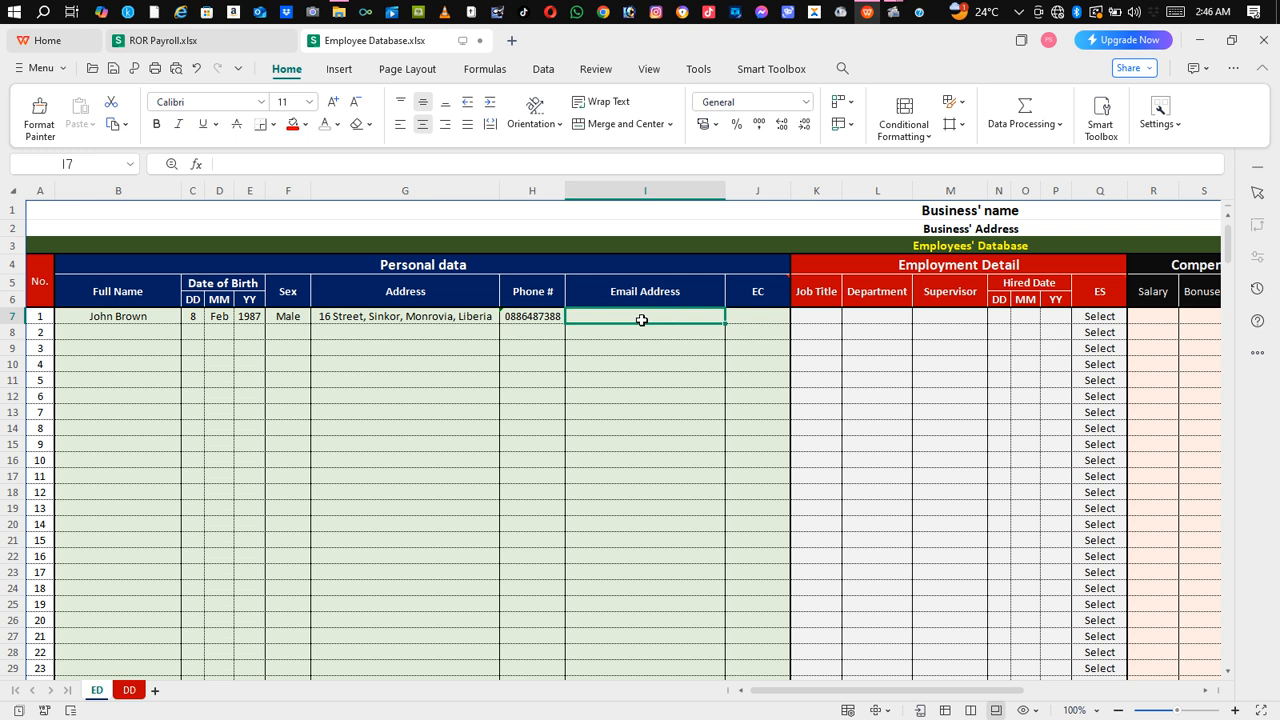
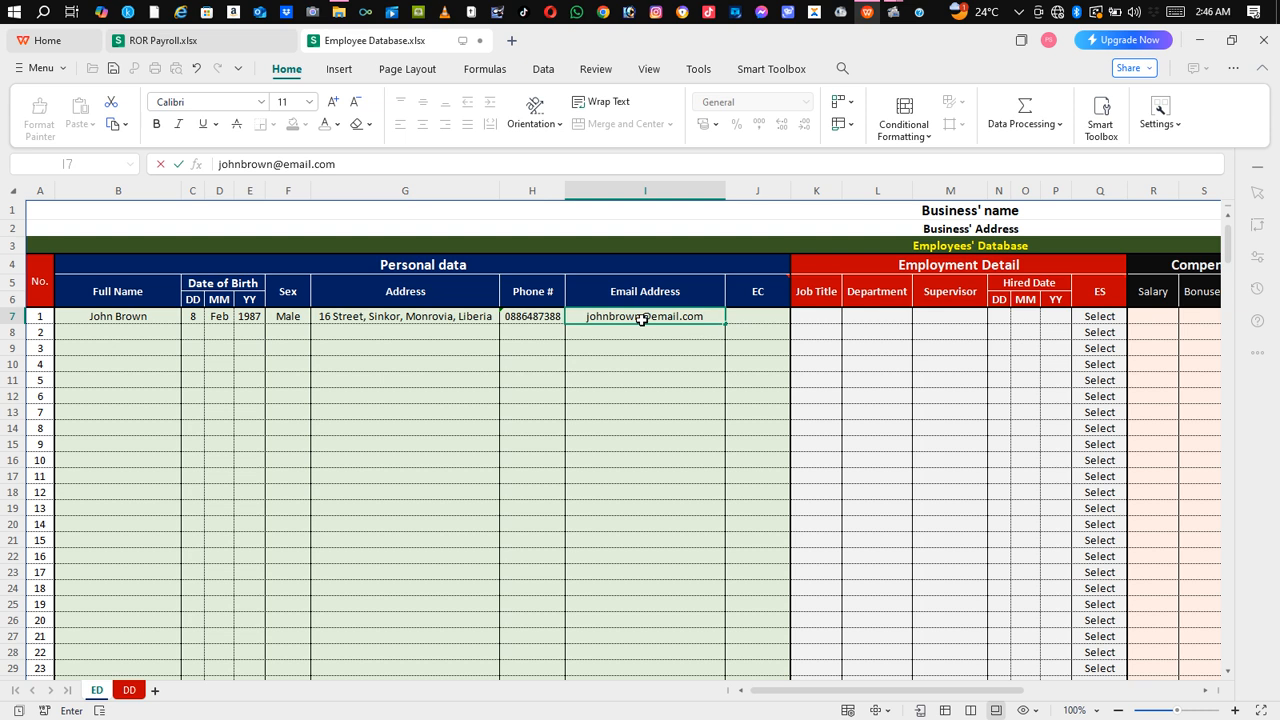
Step: Enter the employee's e-mail address in I7 so it becomes a link
{"action": "key", "text": "Tab"}
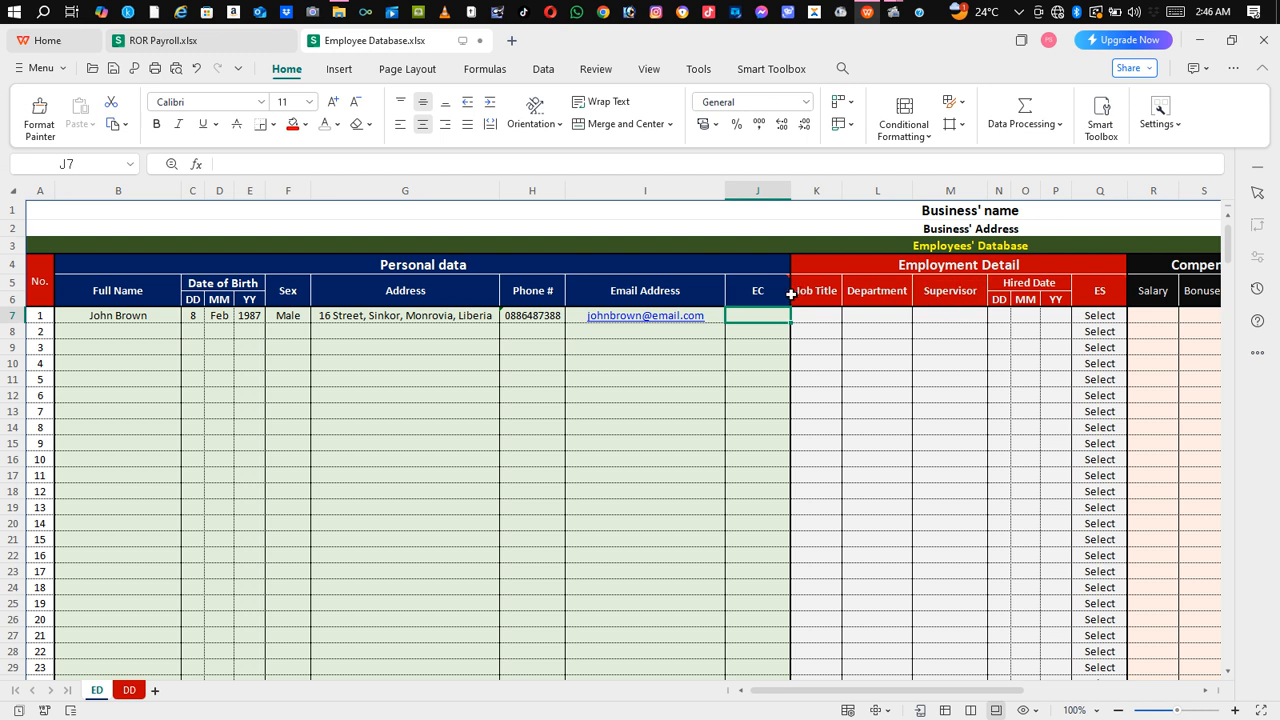
Step: Read the EC header comment, then enter the emergency contact's phone number in J7
{"action": "mouse_move", "coordinate": [778, 295]}
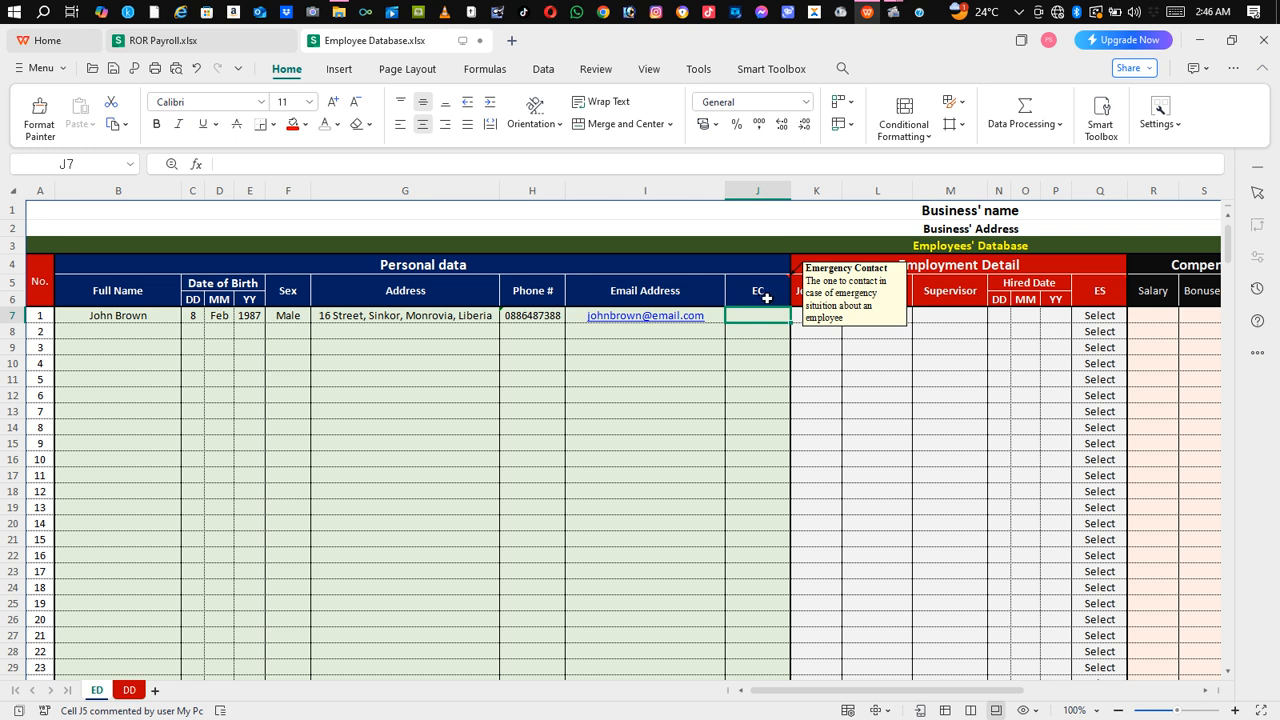
{"action": "left_click", "coordinate": [757, 344]}
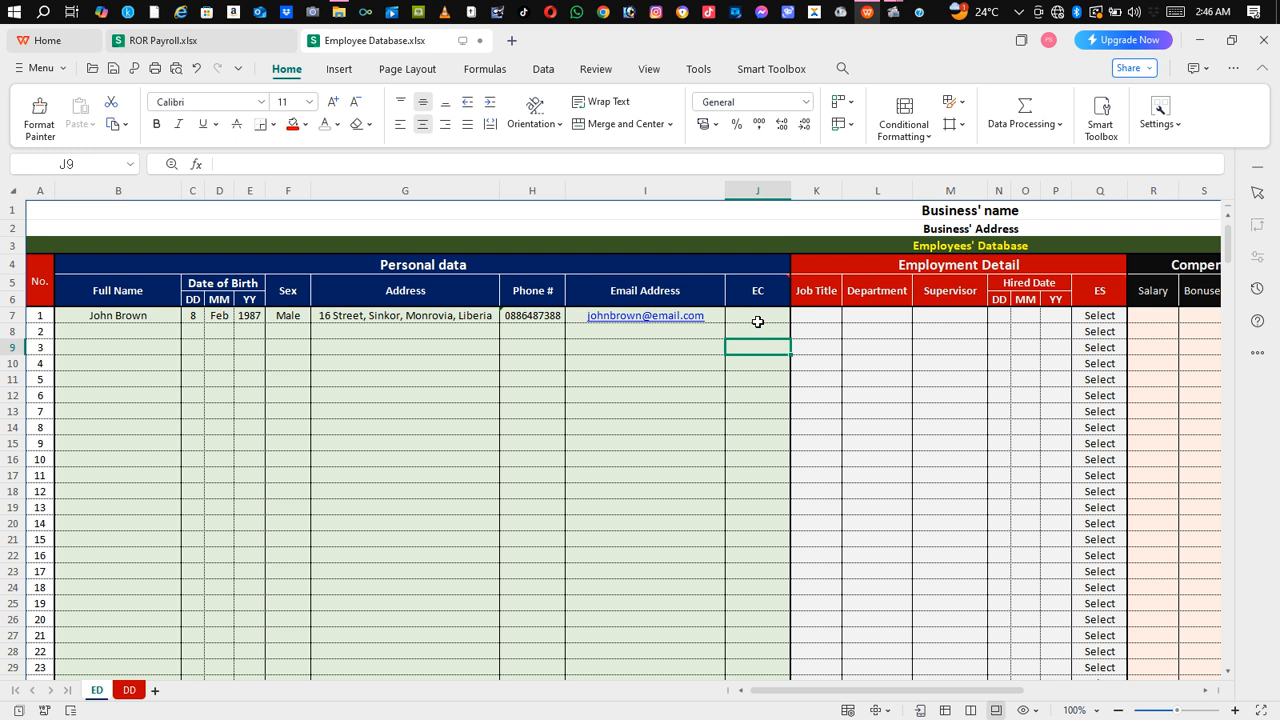
{"action": "left_click", "coordinate": [758, 321]}
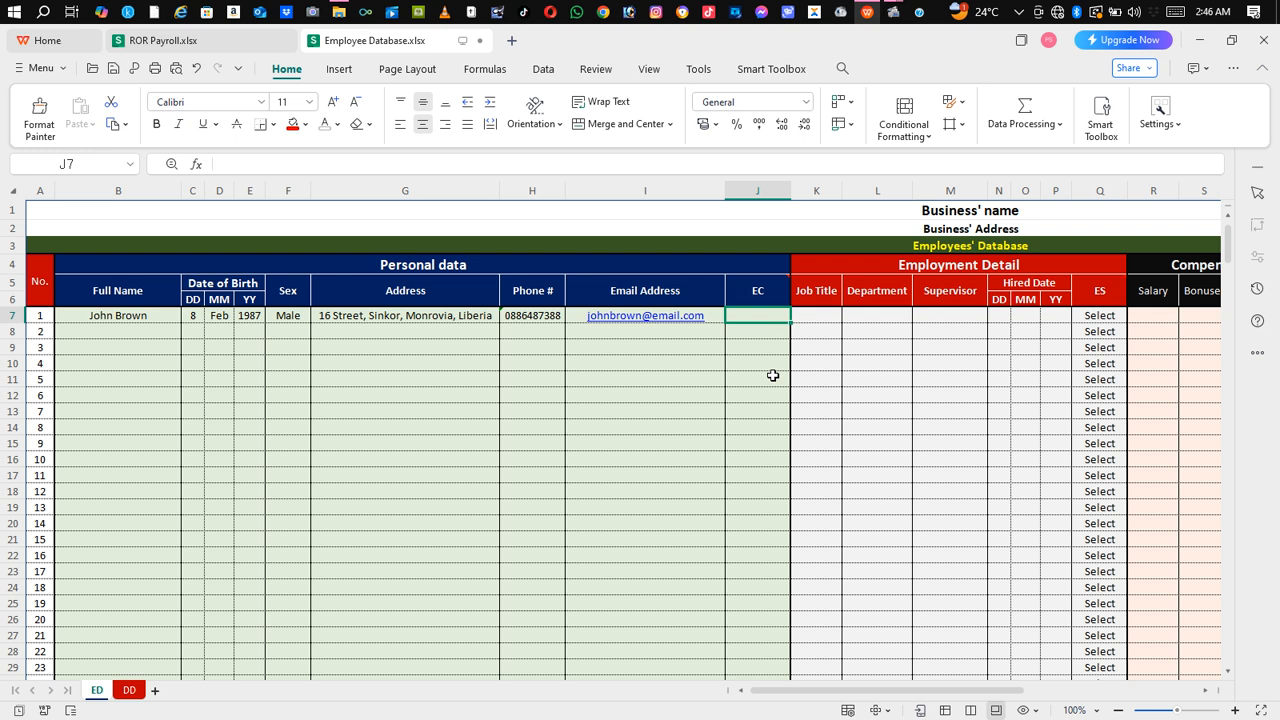
{"action": "type", "text": "700"}
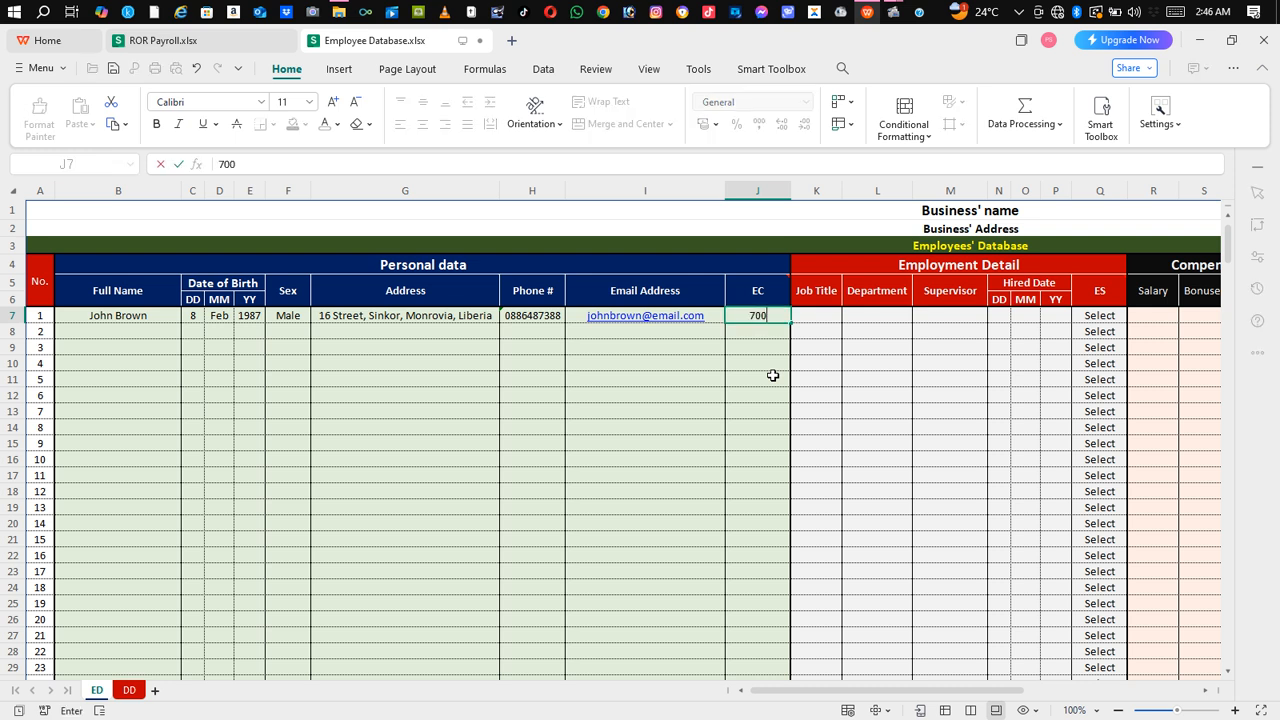
{"action": "key", "text": "BackSpace"}
{"action": "key", "text": "BackSpace"}
{"action": "key", "text": "BackSpace"}
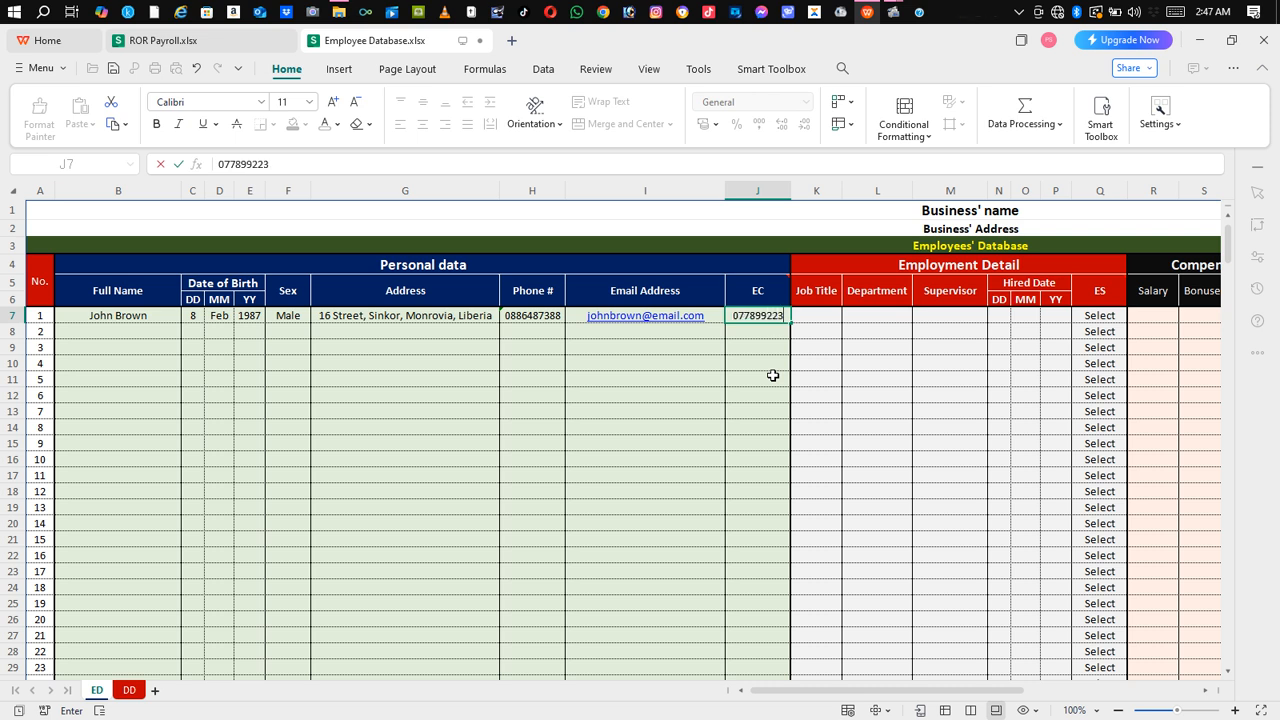
{"action": "key", "text": "Tab"}
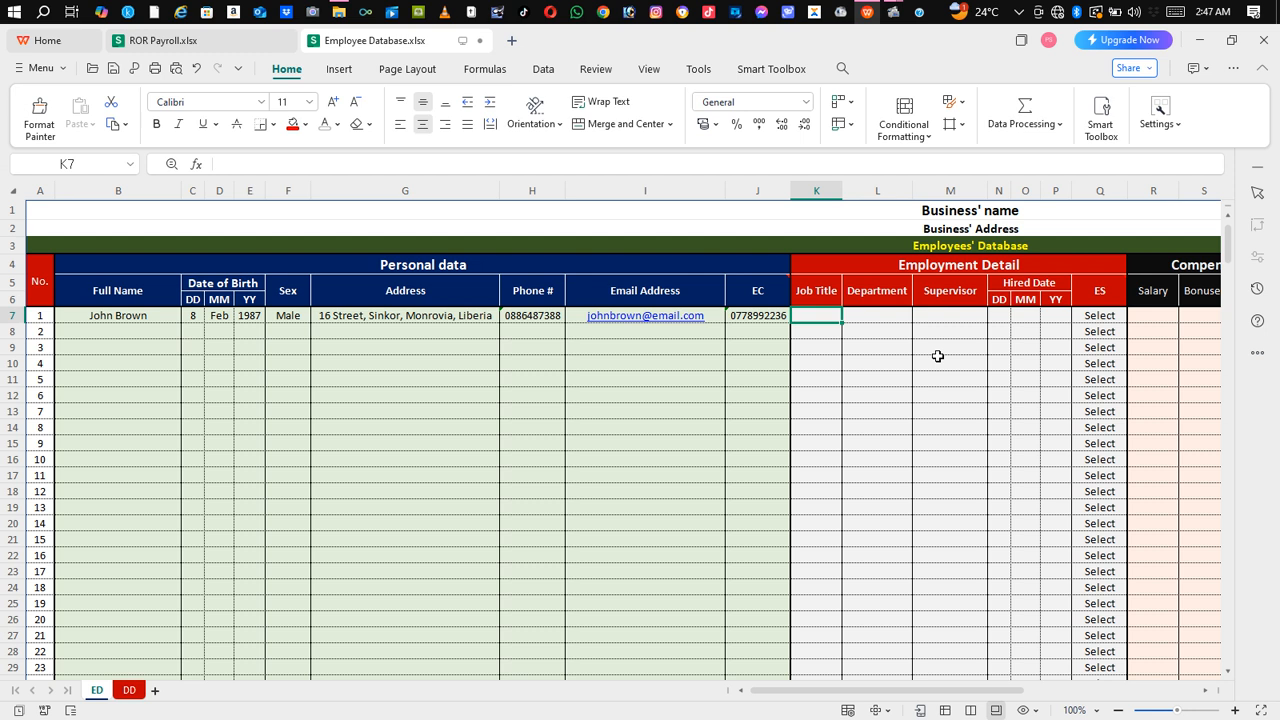
Step: Enter job title Nurse in K7, department Health in L7, and the supervisor's full name in M7
{"action": "type", "text": "H"}
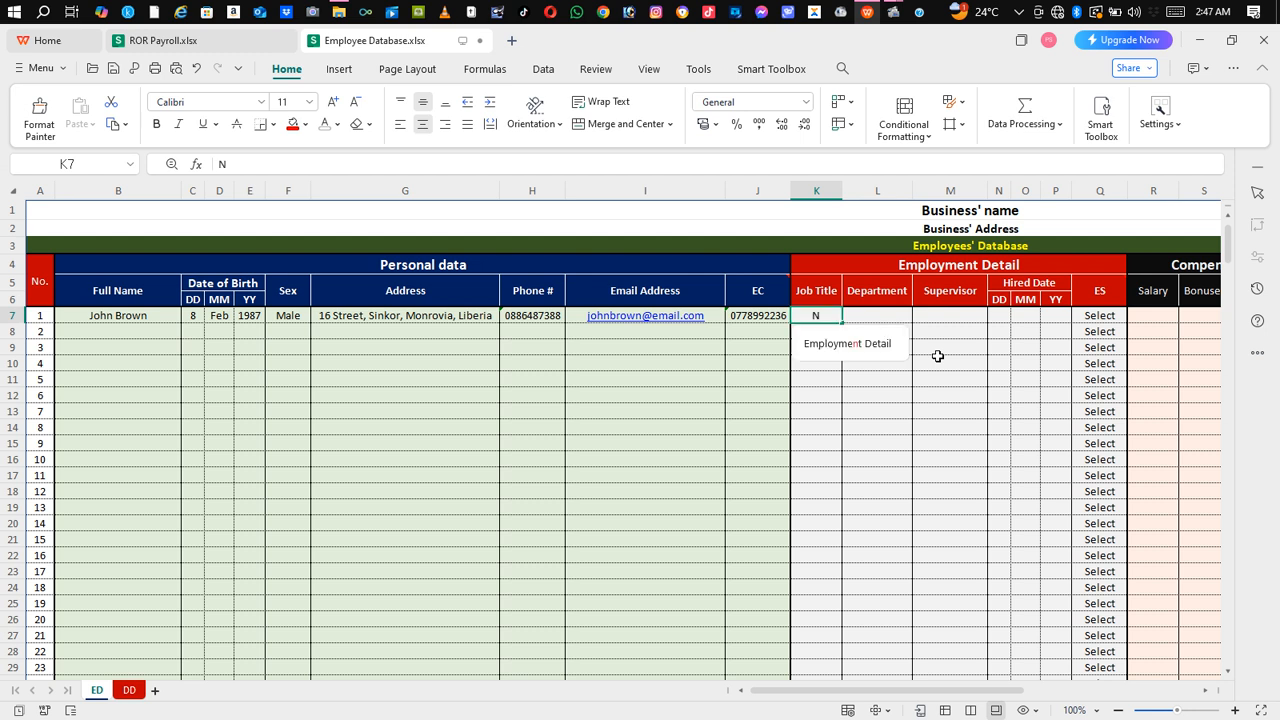
{"action": "key", "text": "BackSpace"}
{"action": "type", "text": "Nurse"}
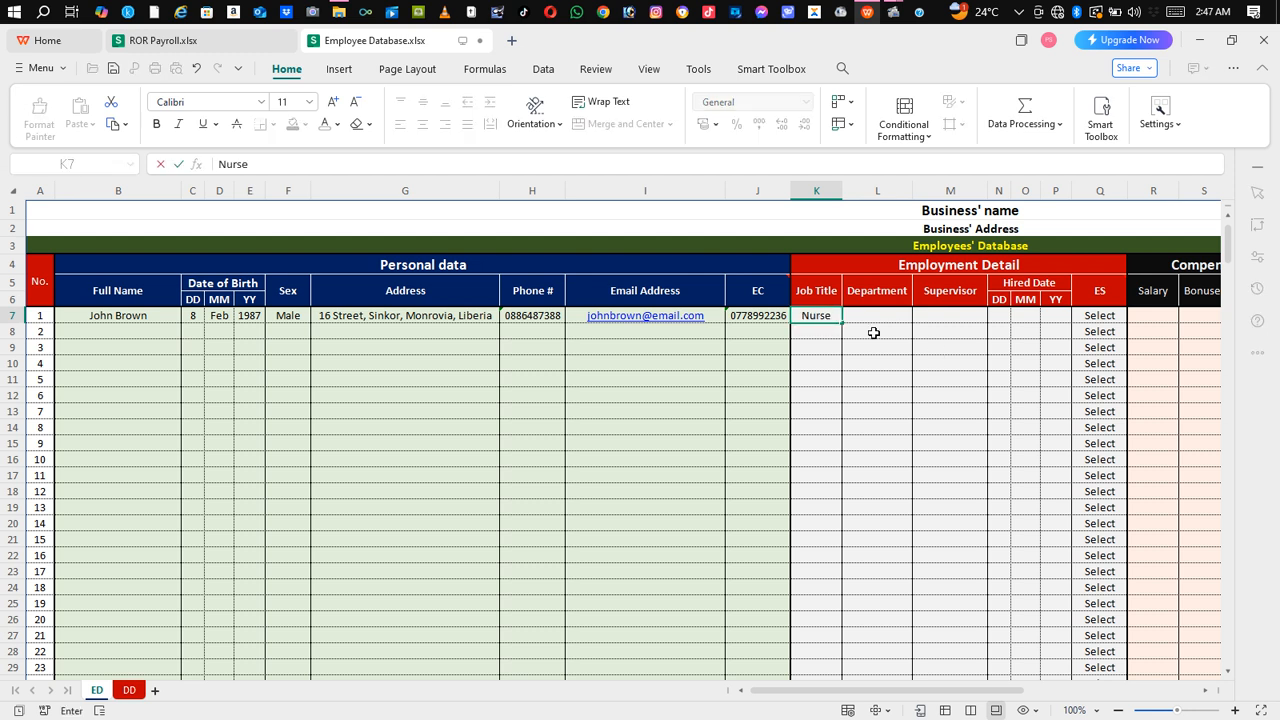
{"action": "left_click", "coordinate": [884, 320]}
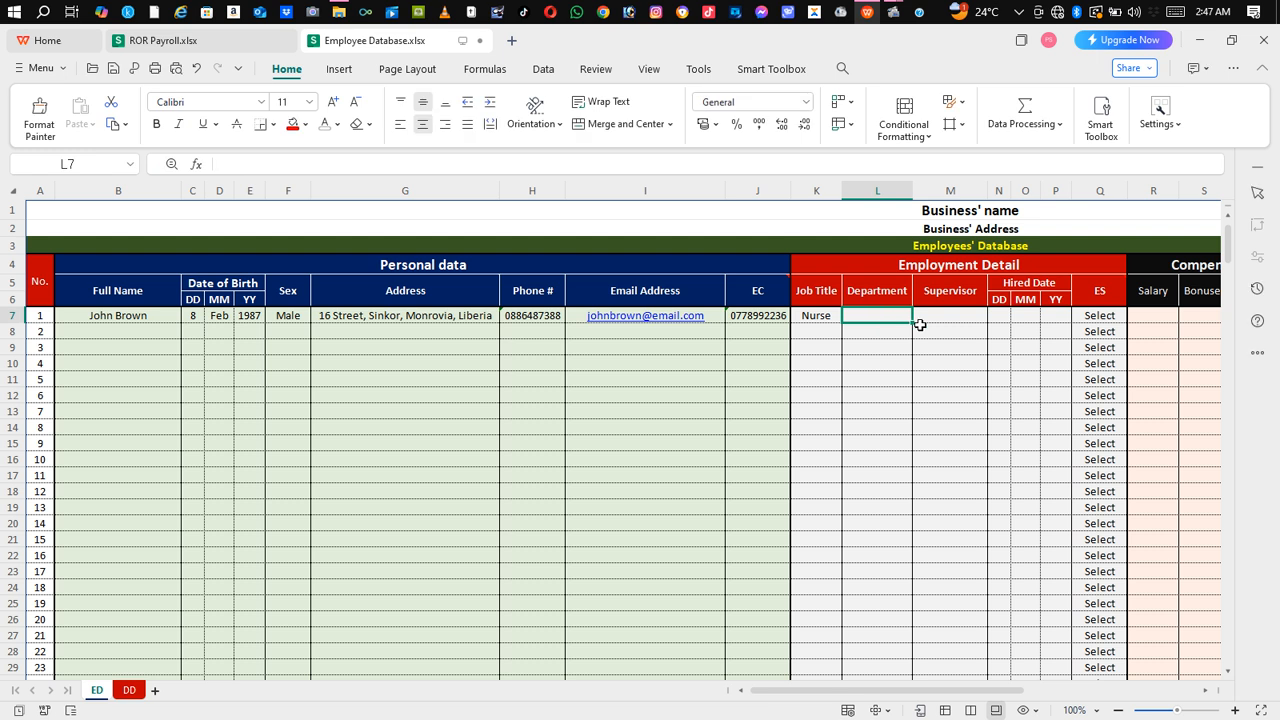
{"action": "type", "text": "Health"}
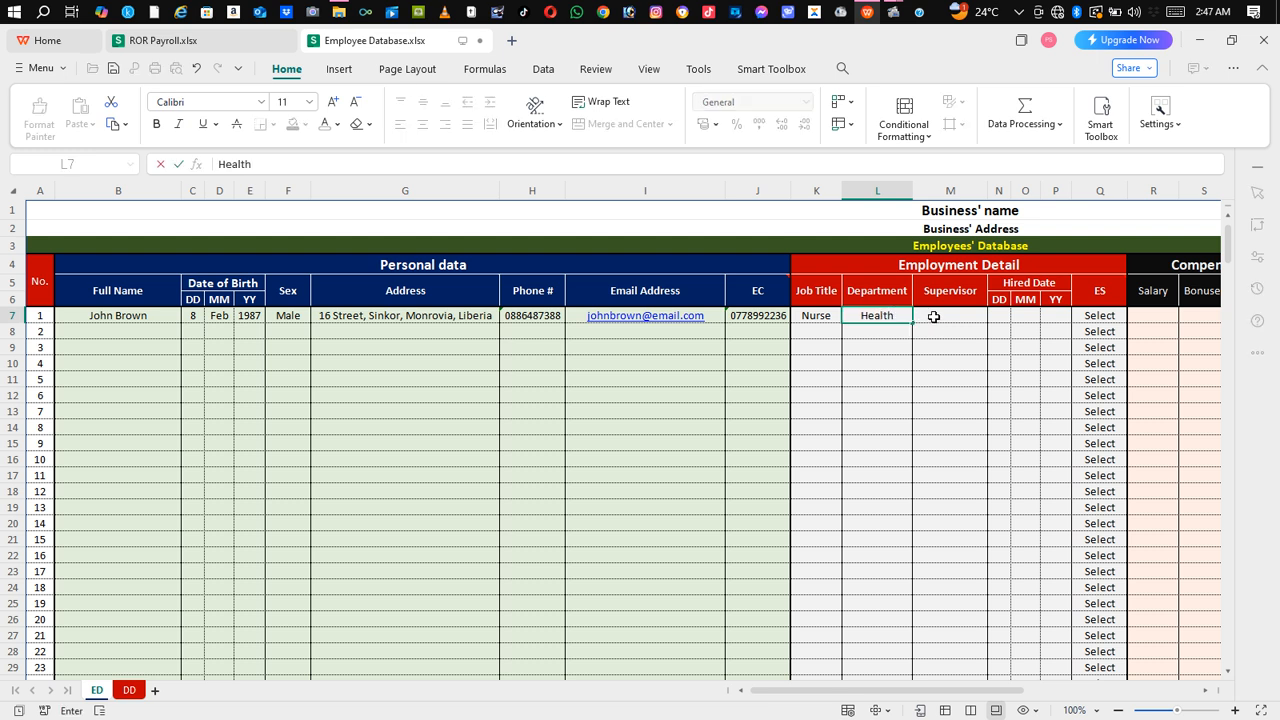
{"action": "left_click", "coordinate": [933, 316]}
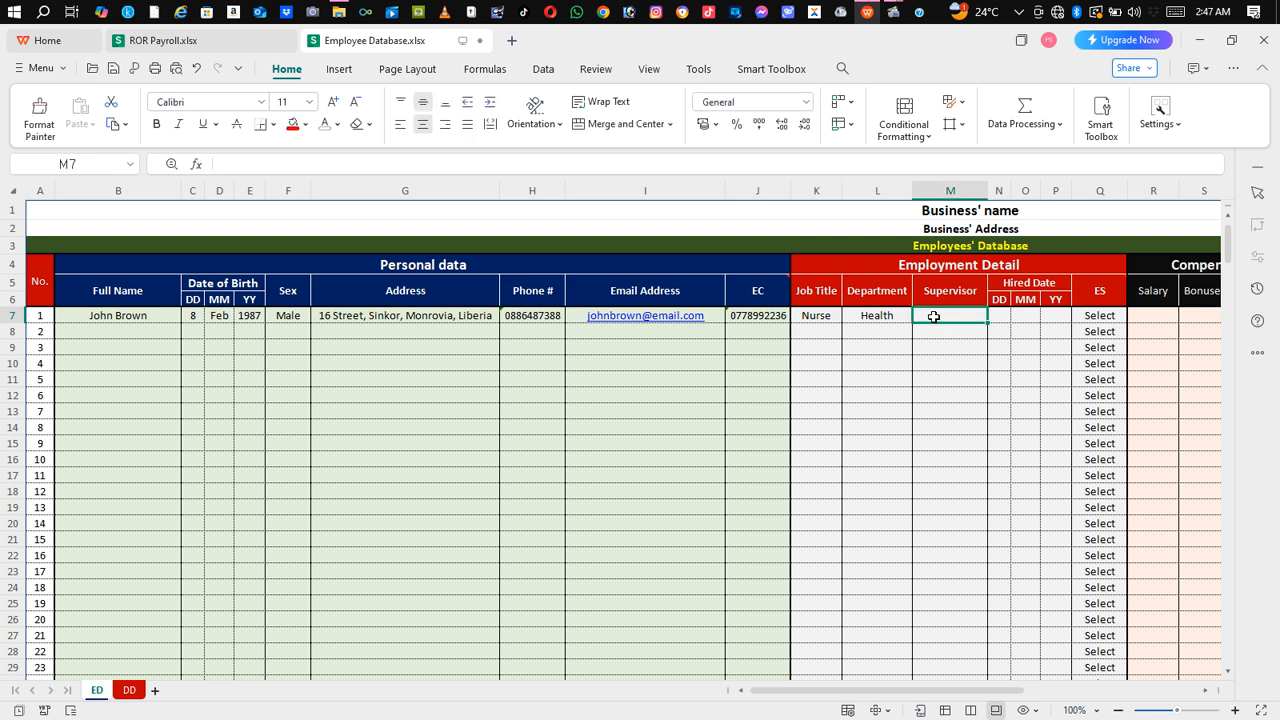
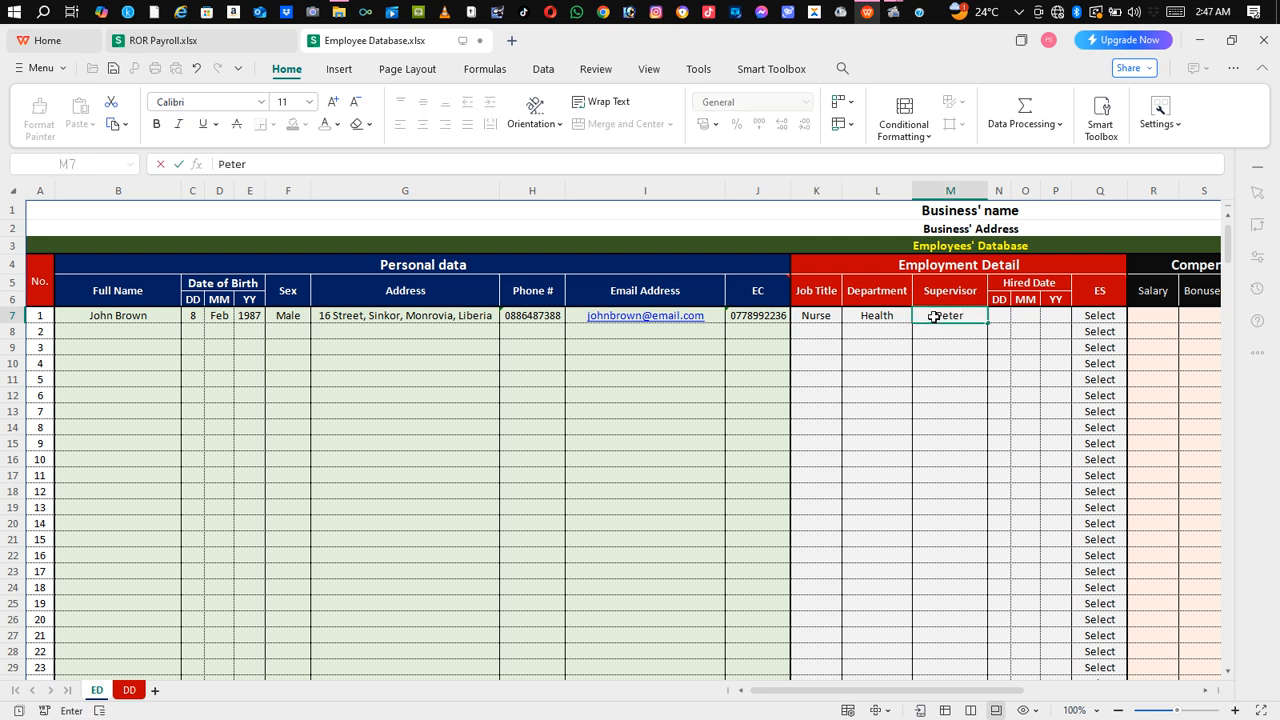
{"action": "left_click", "coordinate": [1002, 316]}
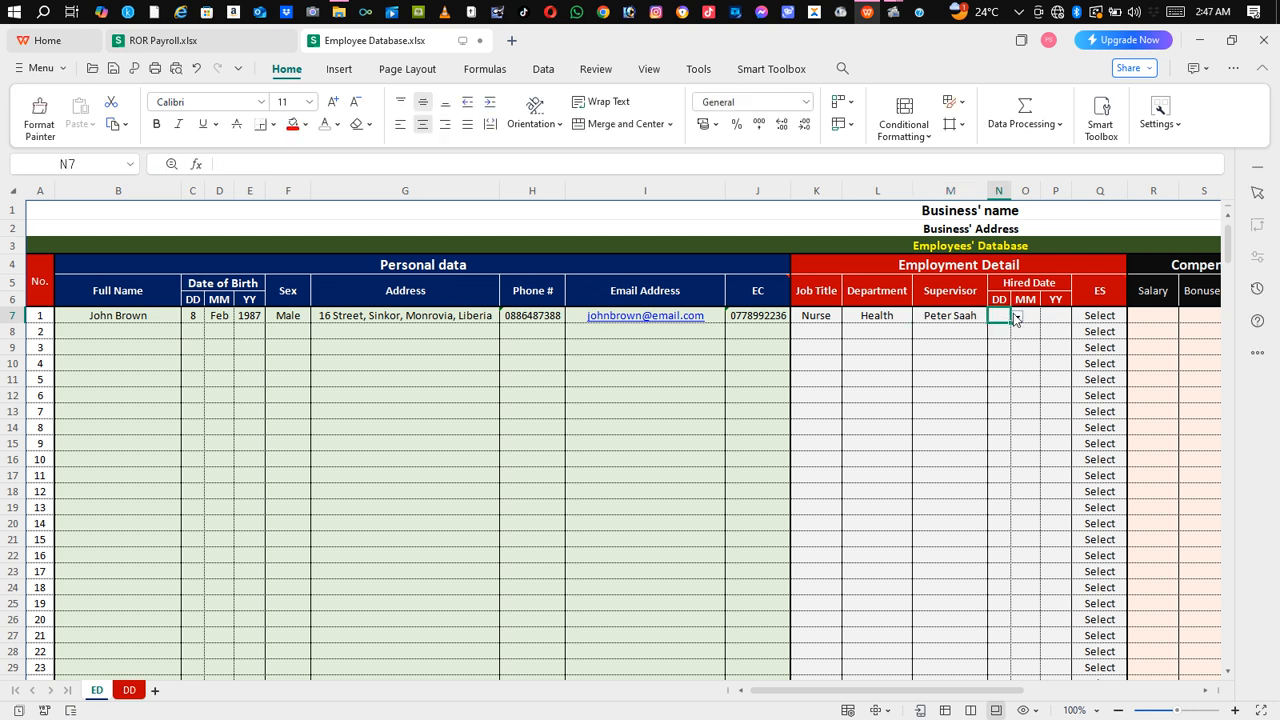
Step: Pick 7, Sep and 2020 from the N7, O7 and P7 hire-date dropdowns
{"action": "left_click", "coordinate": [1016, 316]}
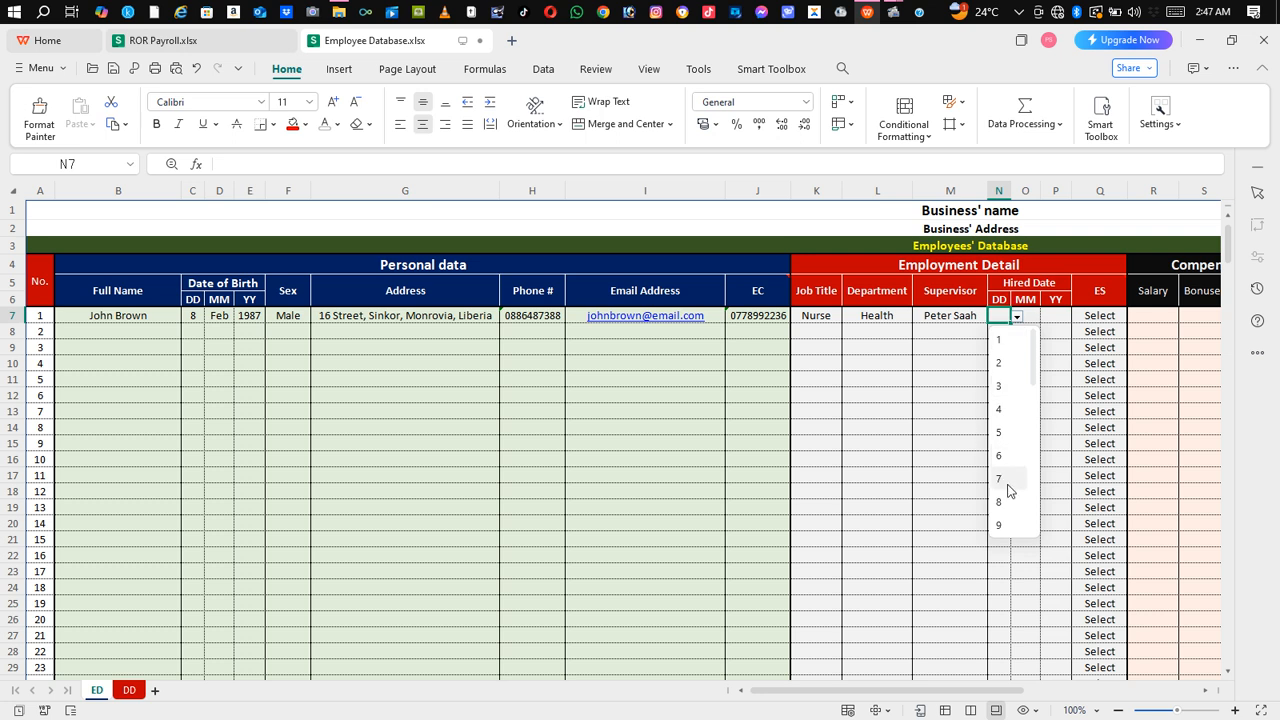
{"action": "left_click", "coordinate": [1003, 479]}
{"action": "left_click", "coordinate": [1035, 320]}
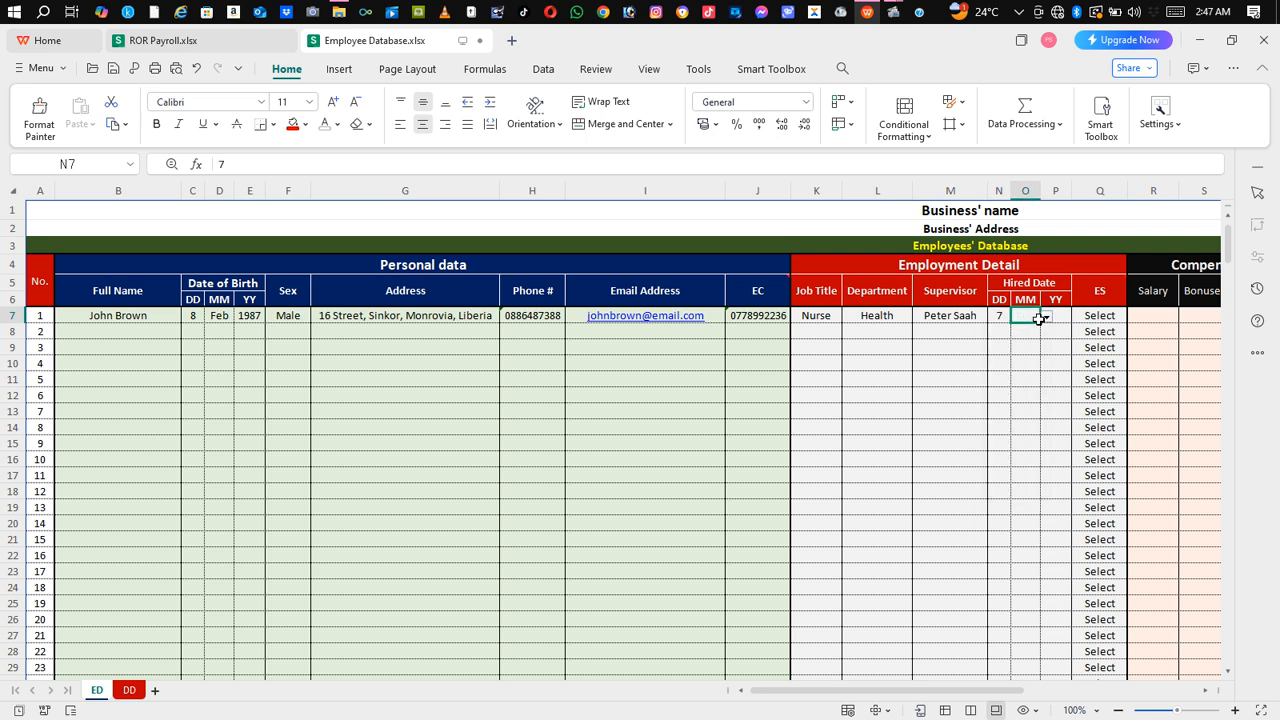
{"action": "left_click", "coordinate": [1046, 318]}
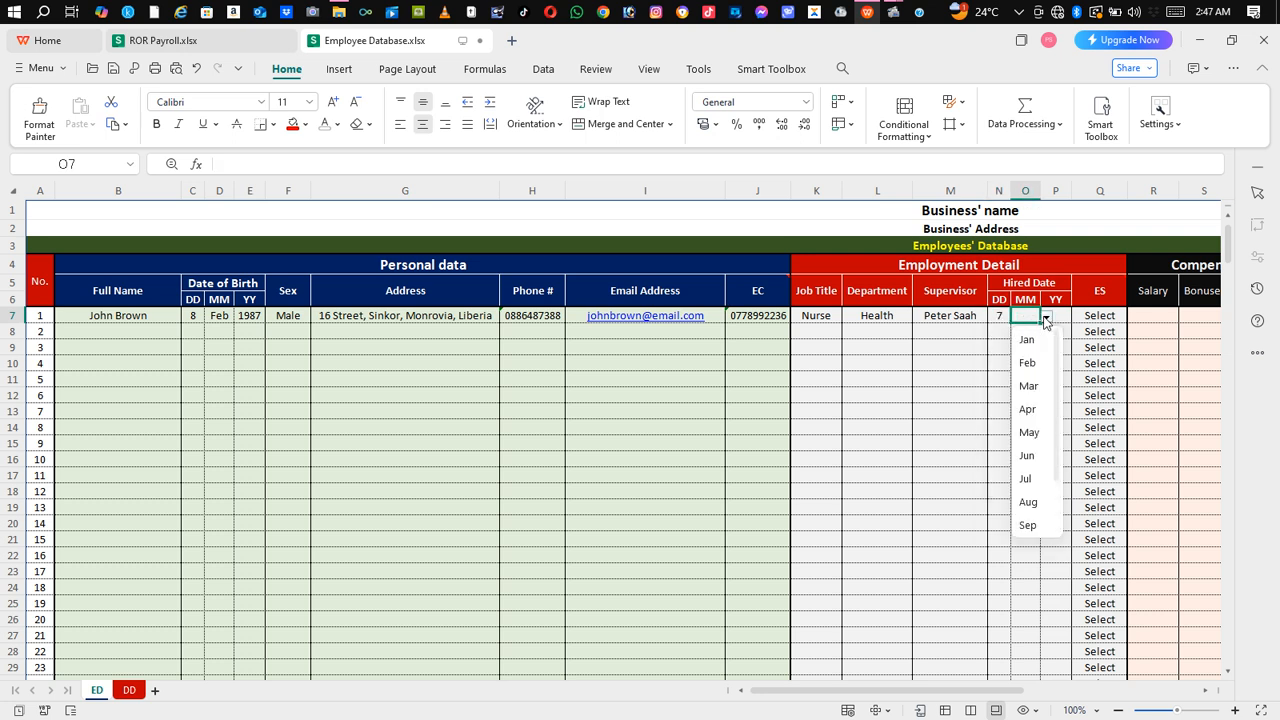
{"action": "left_click", "coordinate": [1030, 526]}
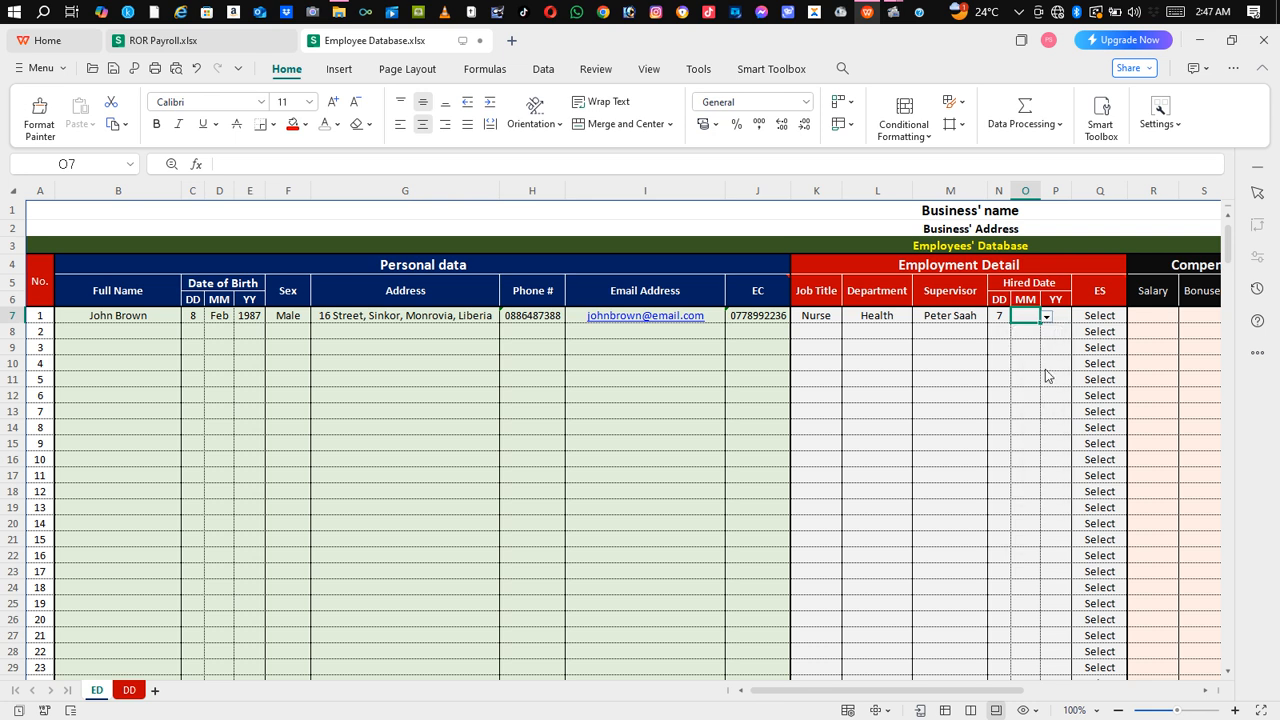
{"action": "left_click", "coordinate": [1057, 317]}
{"action": "left_click", "coordinate": [1078, 318]}
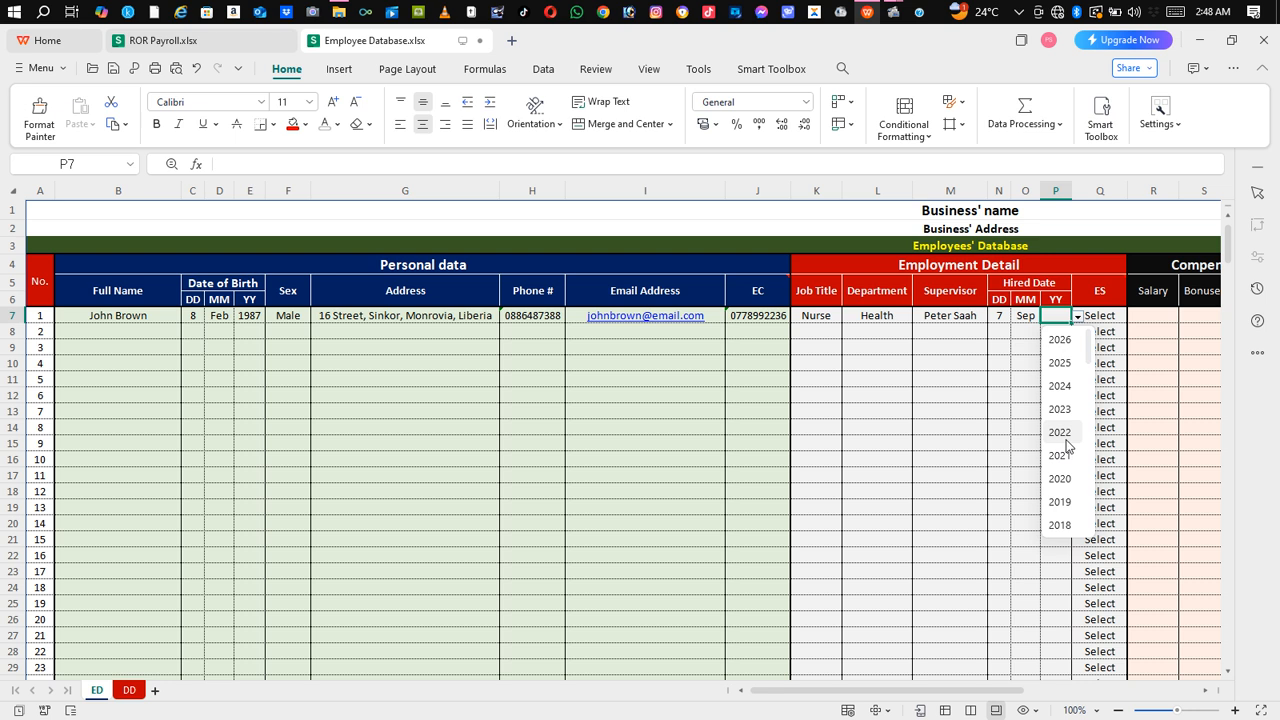
{"action": "left_click", "coordinate": [1070, 482]}
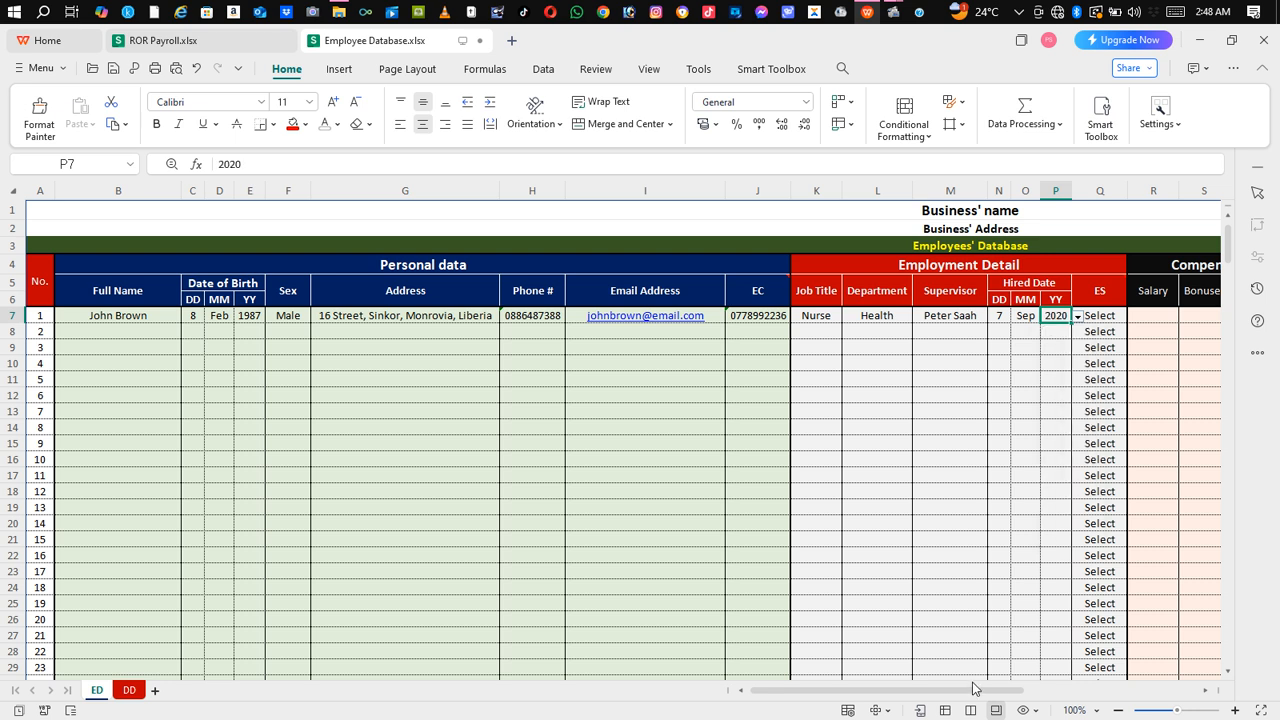
{"action": "left_click_drag", "start_coordinate": [973, 688], "coordinate": [1045, 688]}
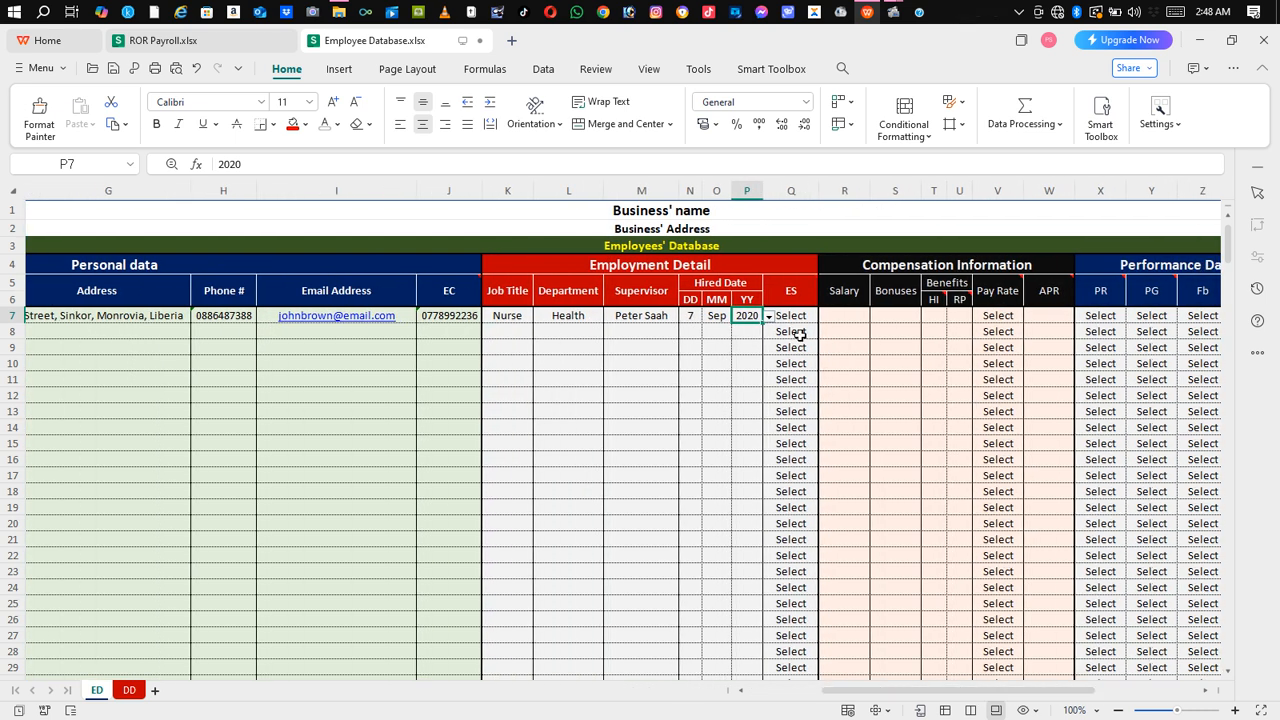
Step: Choose Full-time from the employment status dropdown in Q7
{"action": "mouse_move", "coordinate": [792, 297]}
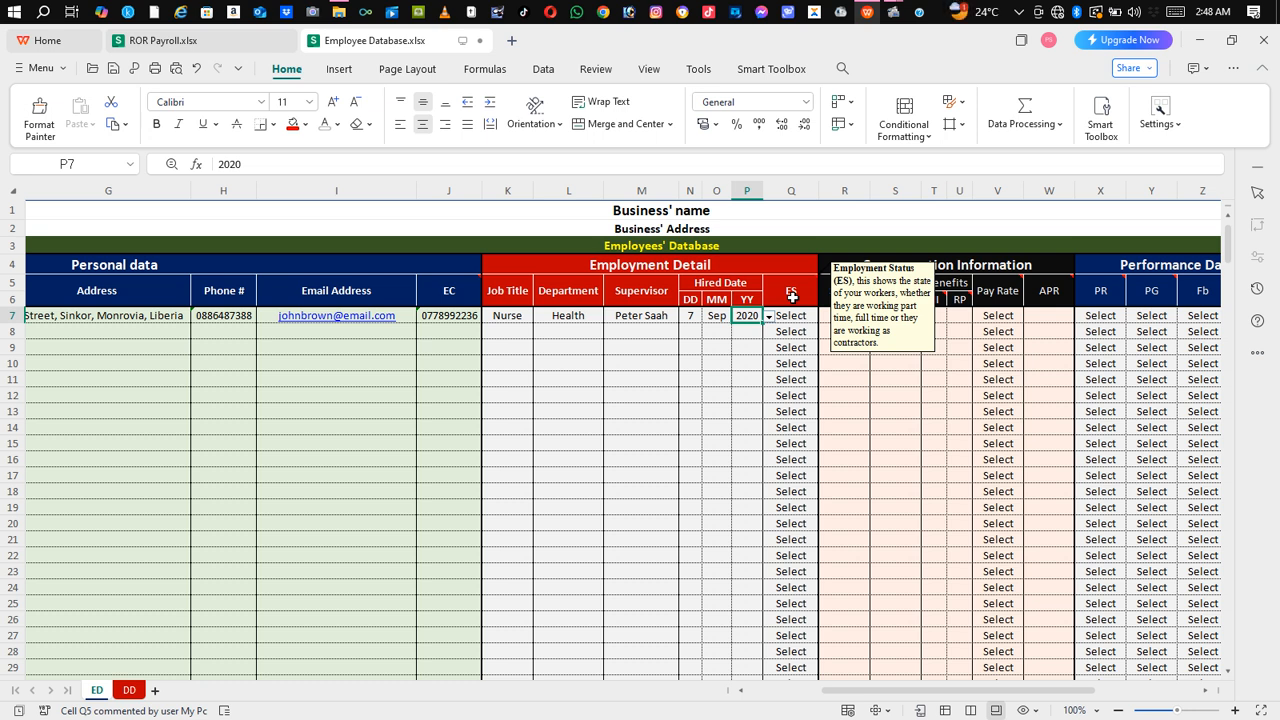
{"action": "left_click", "coordinate": [797, 330]}
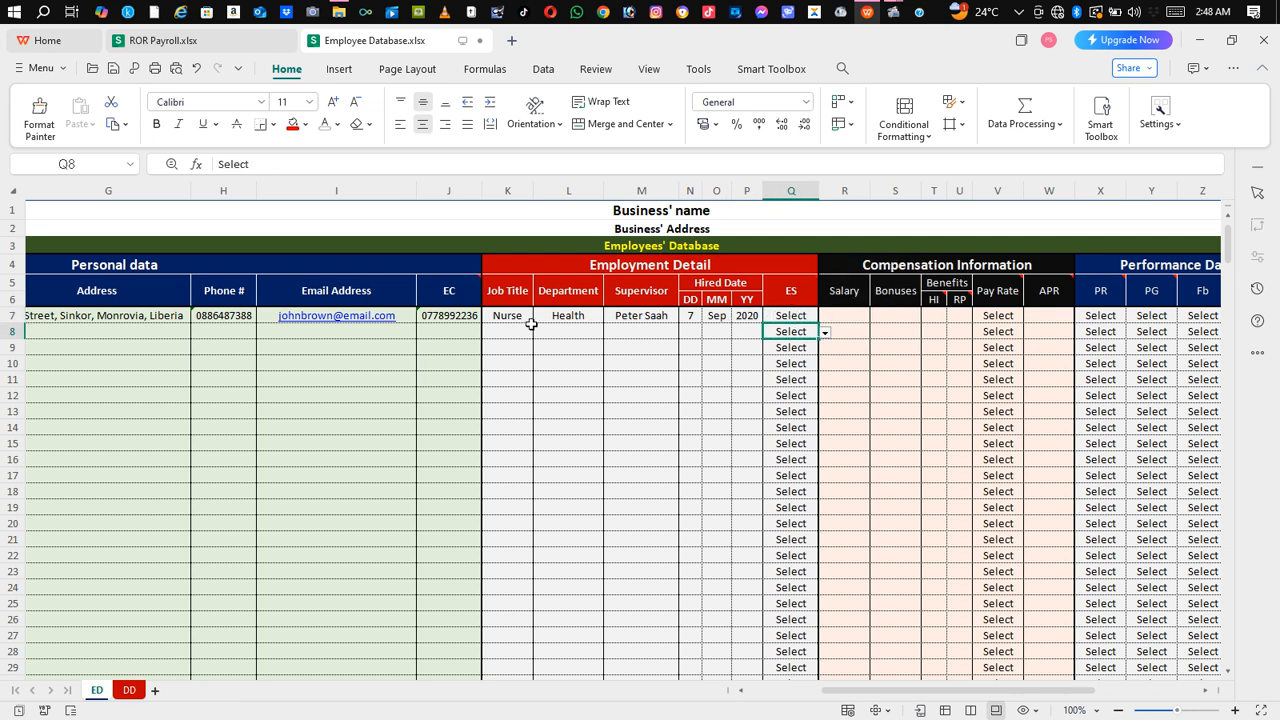
{"action": "left_click", "coordinate": [809, 318]}
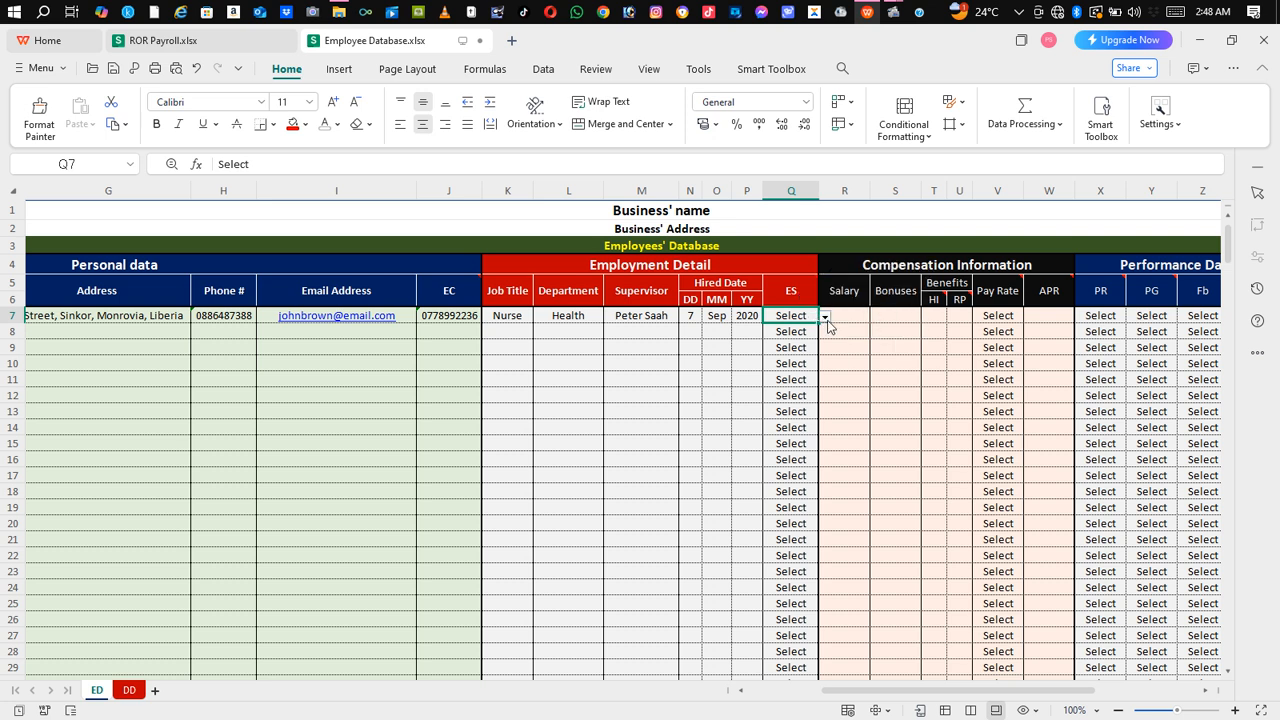
{"action": "left_click", "coordinate": [825, 317]}
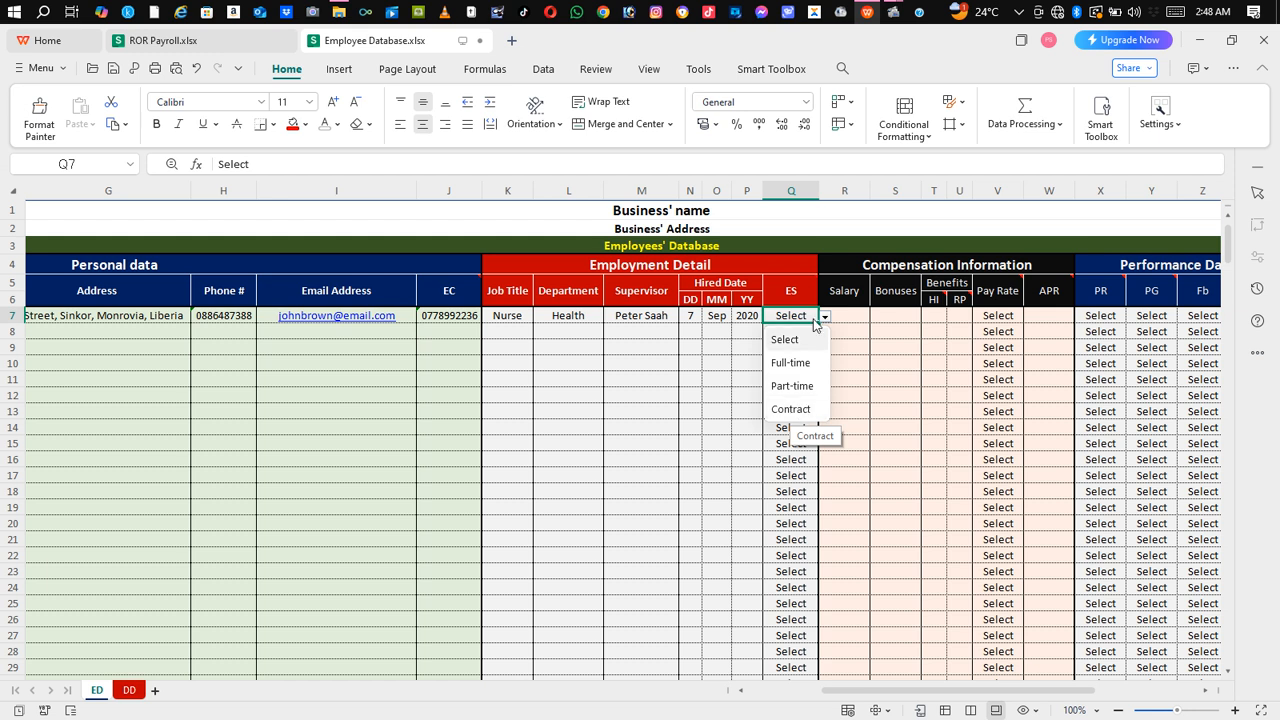
{"action": "left_click", "coordinate": [797, 364]}
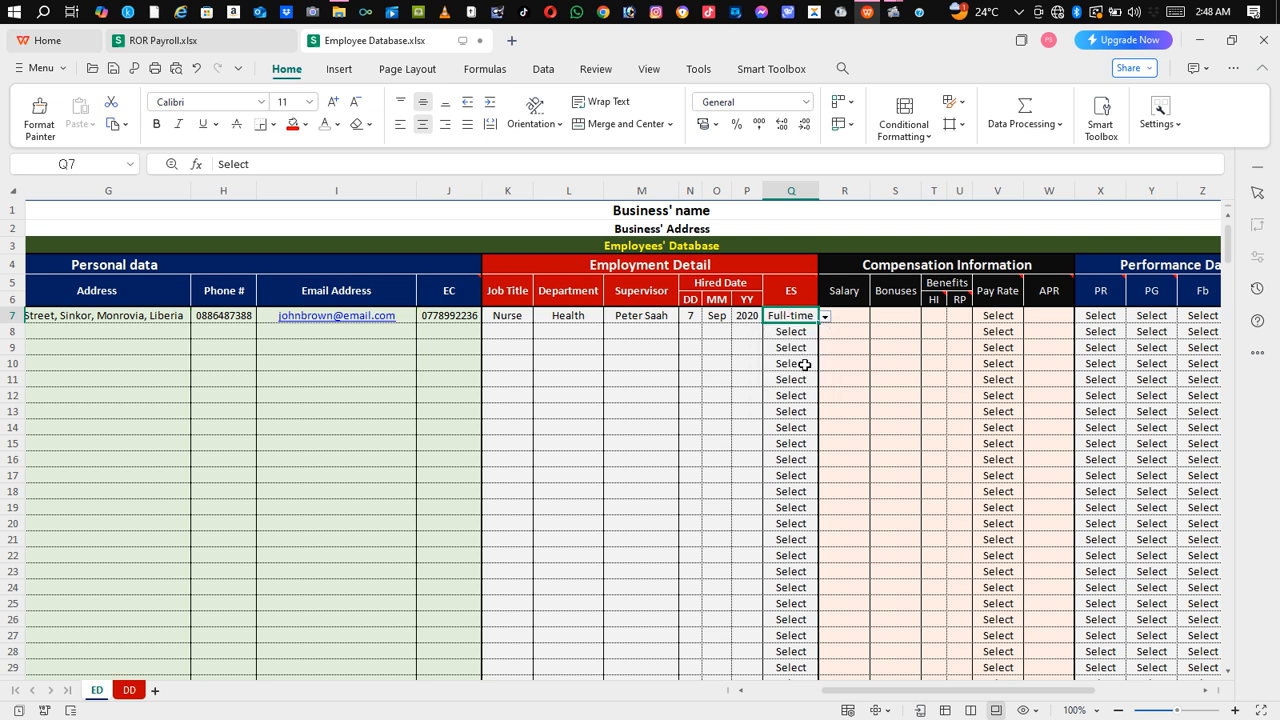
{"action": "left_click", "coordinate": [861, 317]}
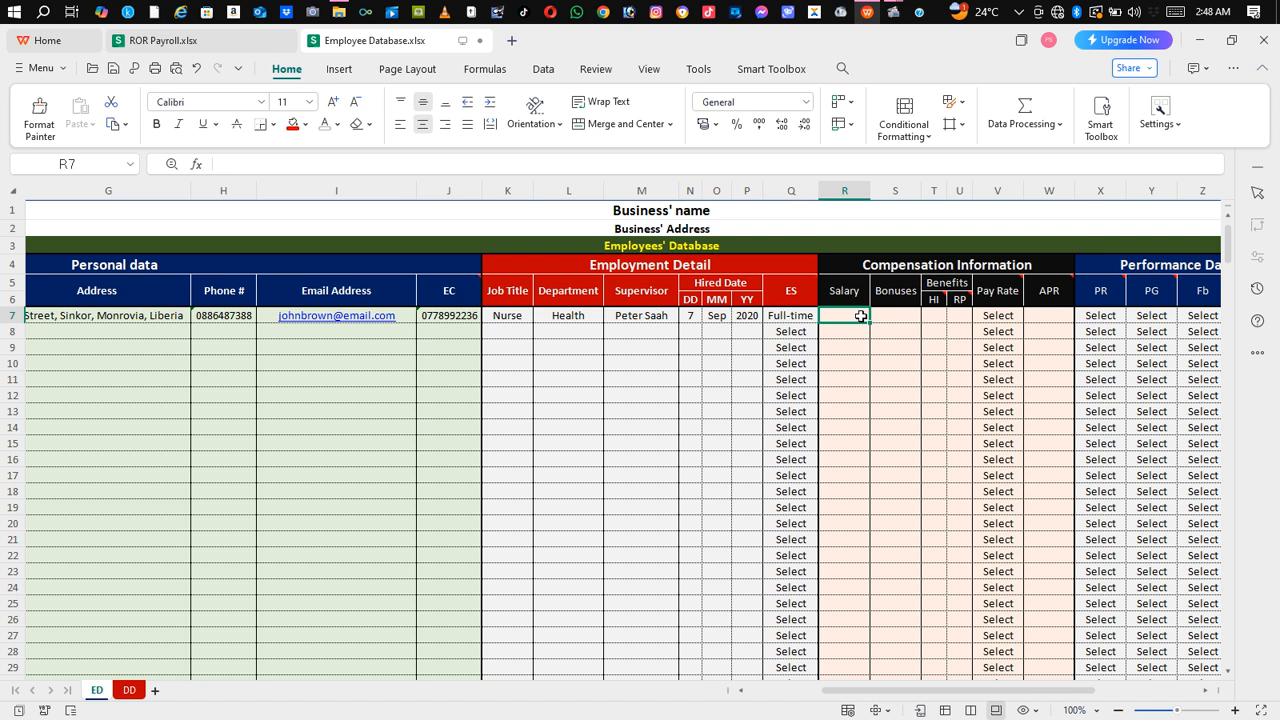
Step: Enter 5000 as Salary in R7 and 200 as Bonuses in S7
{"action": "type", "text": "5000"}
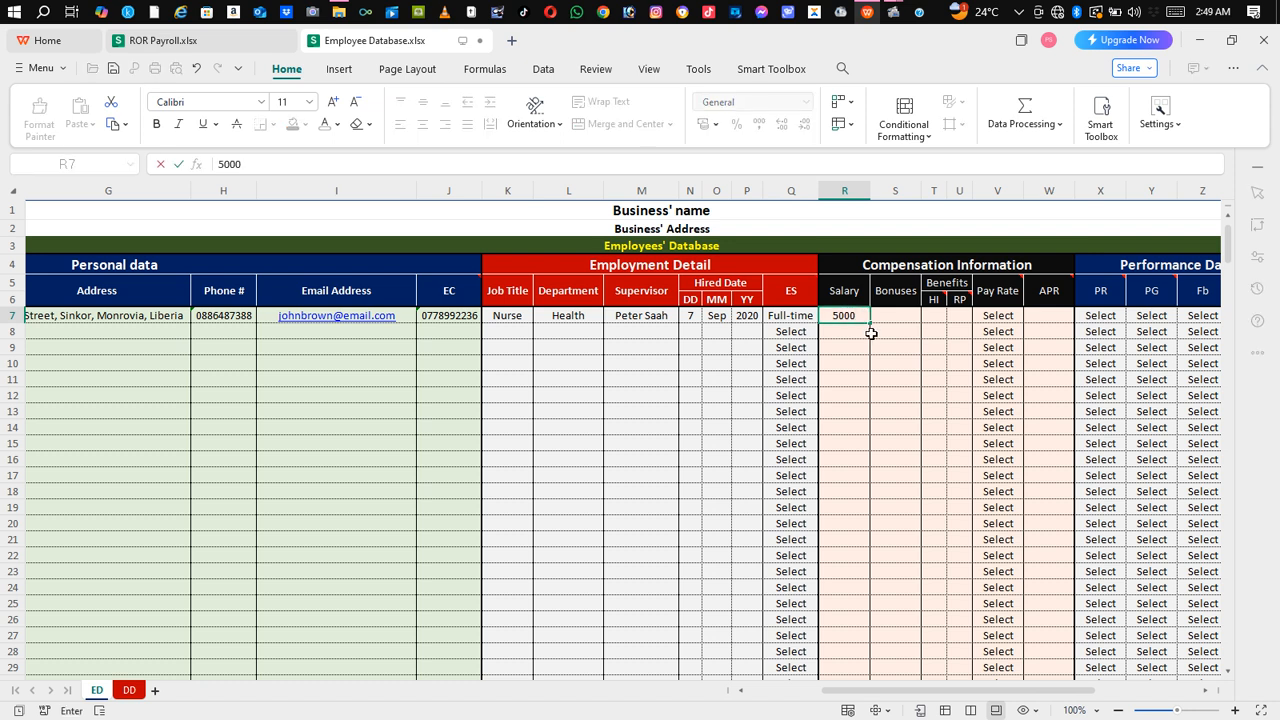
{"action": "left_click", "coordinate": [901, 315]}
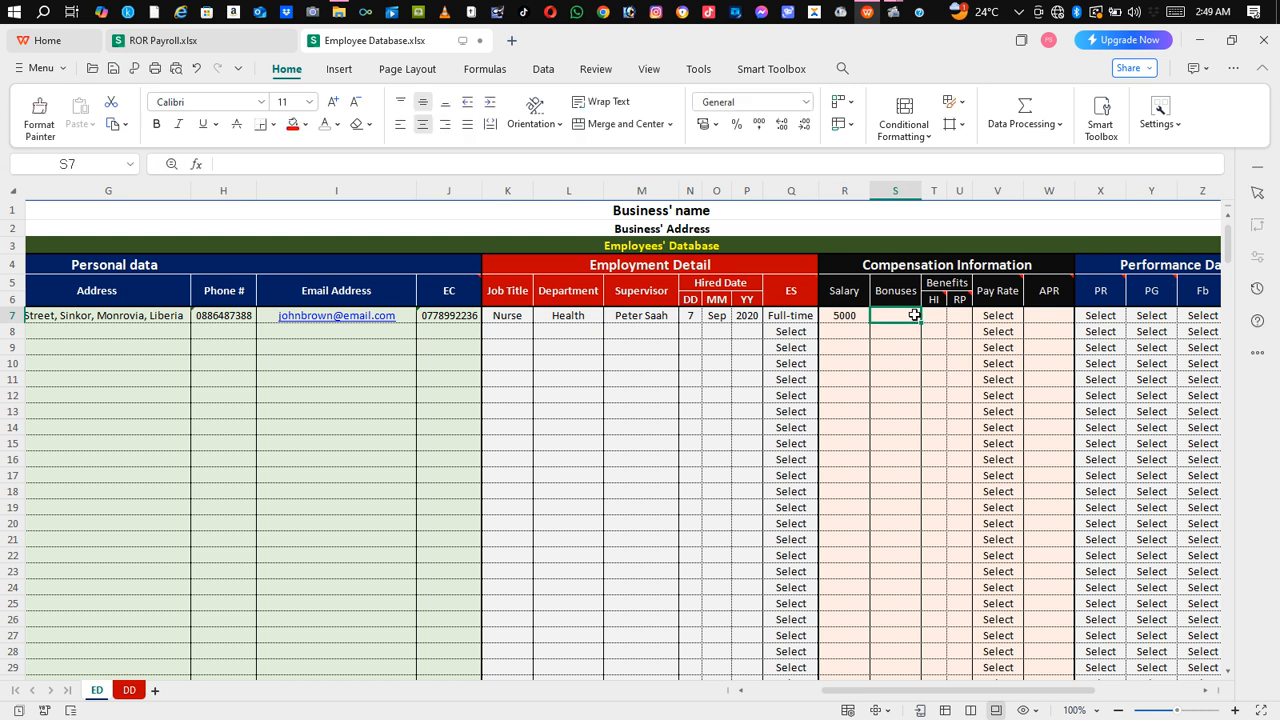
{"action": "type", "text": "200"}
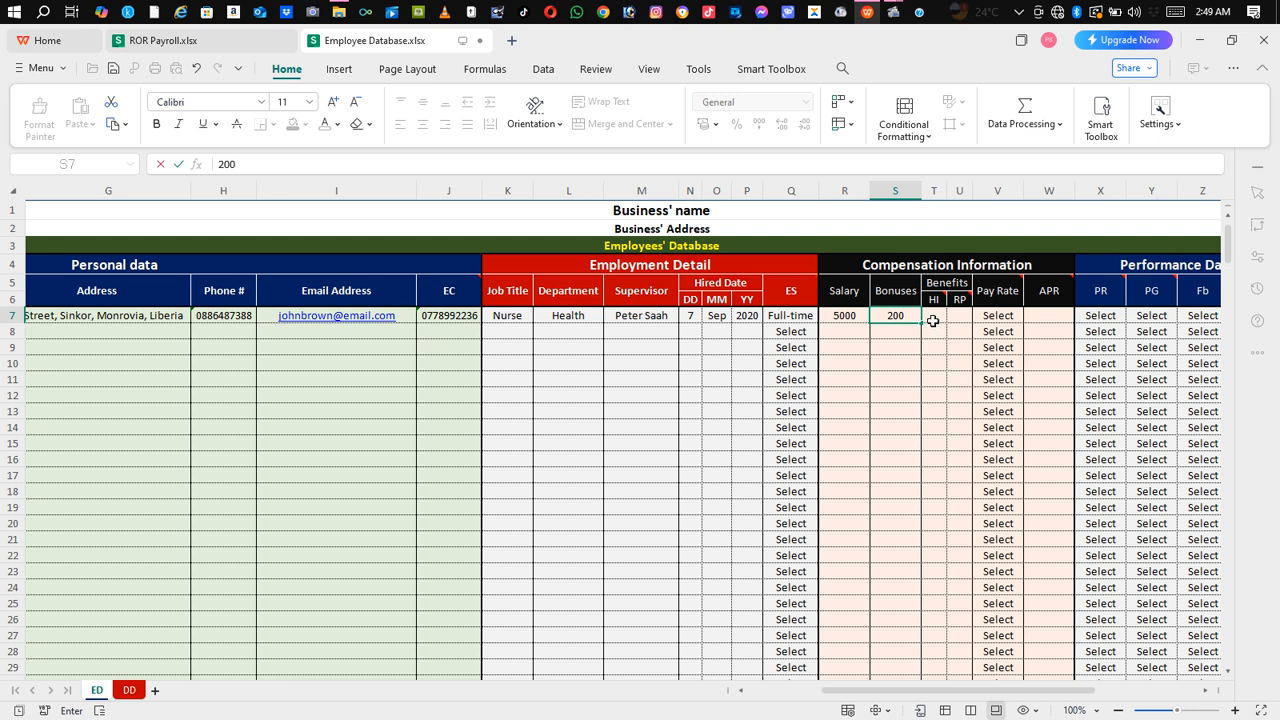
{"action": "left_click", "coordinate": [932, 320]}
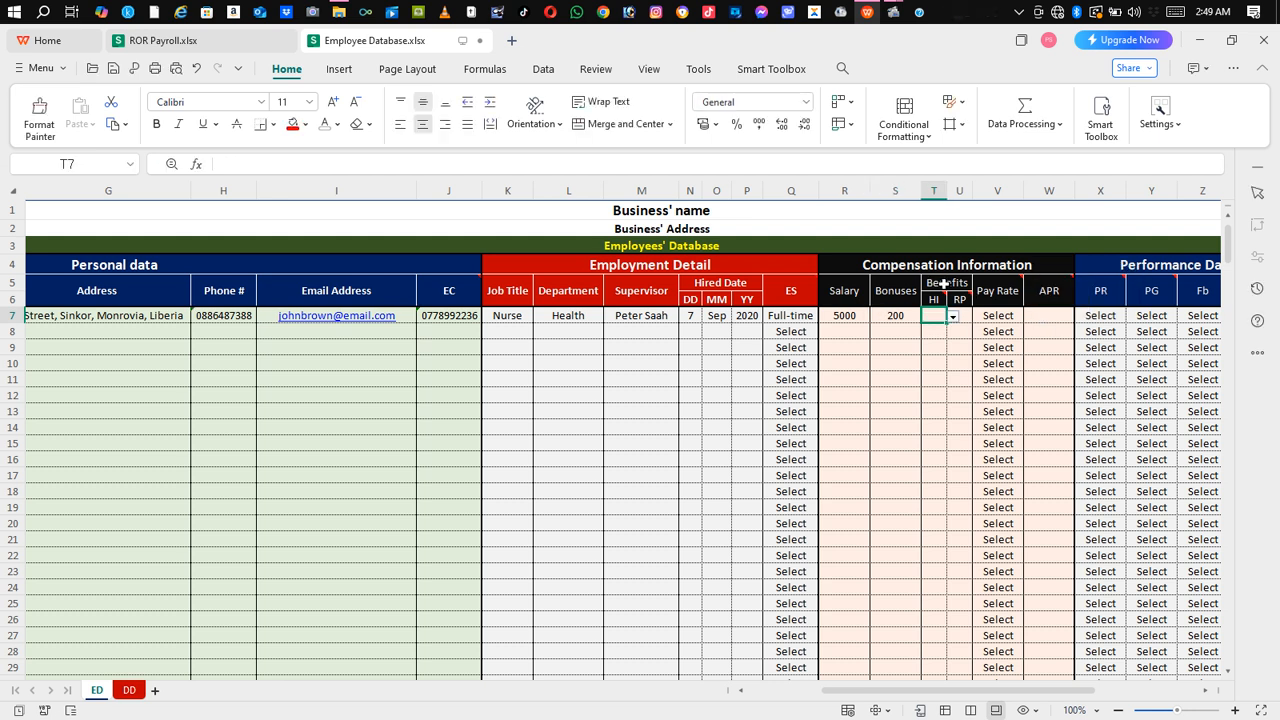
{"action": "mouse_move", "coordinate": [936, 305]}
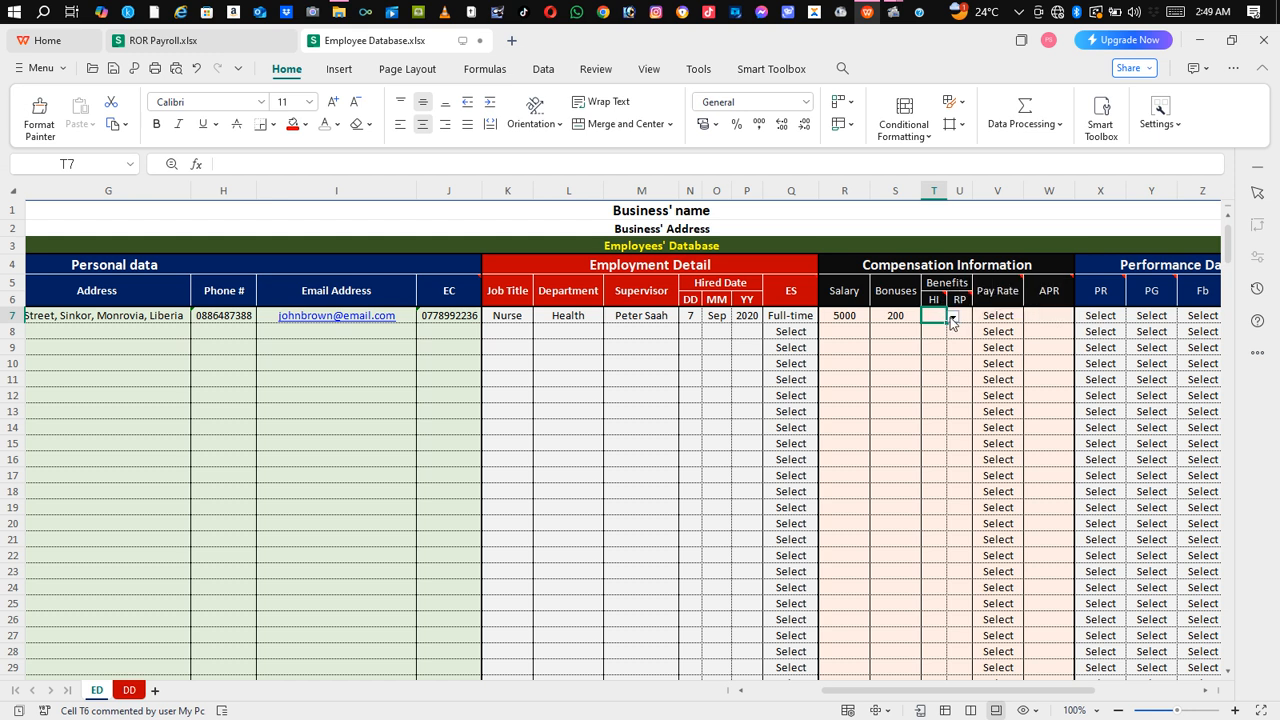
Step: Set health insurance in T7 to Yes and retirement plan in U7 to No
{"action": "left_click", "coordinate": [953, 316]}
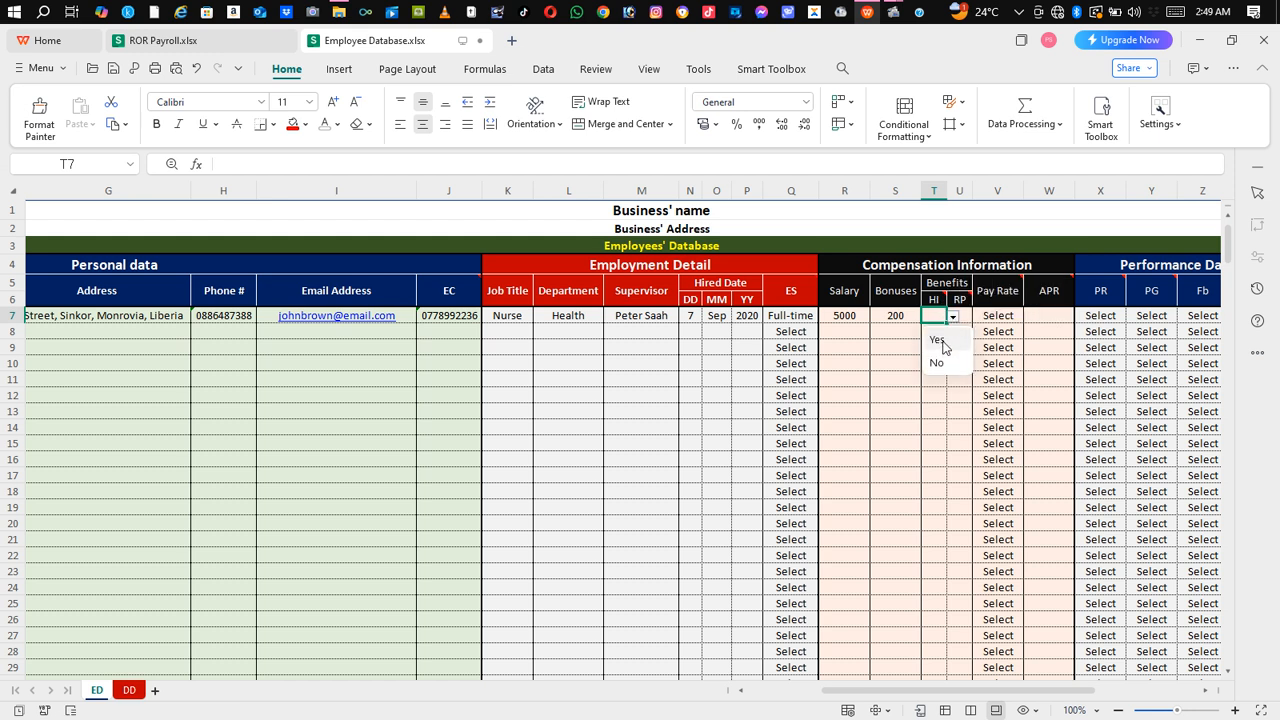
{"action": "left_click", "coordinate": [941, 341]}
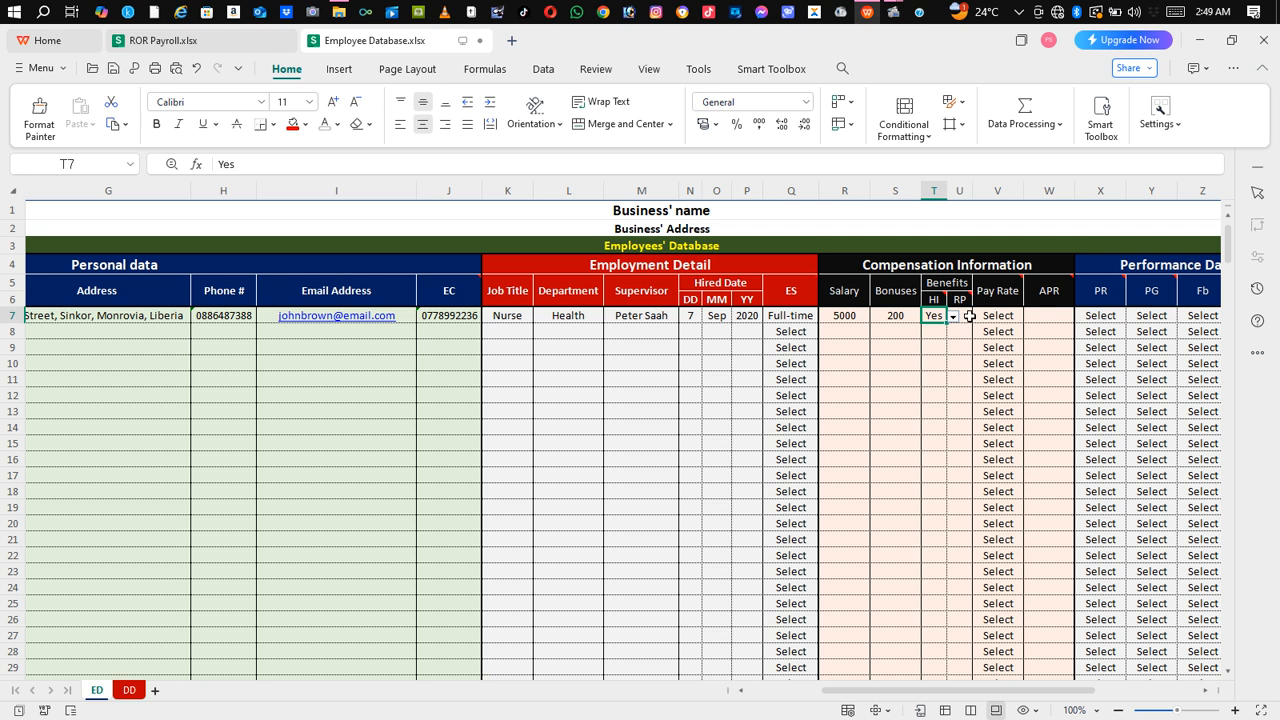
{"action": "left_click", "coordinate": [968, 316]}
{"action": "mouse_move", "coordinate": [961, 300]}
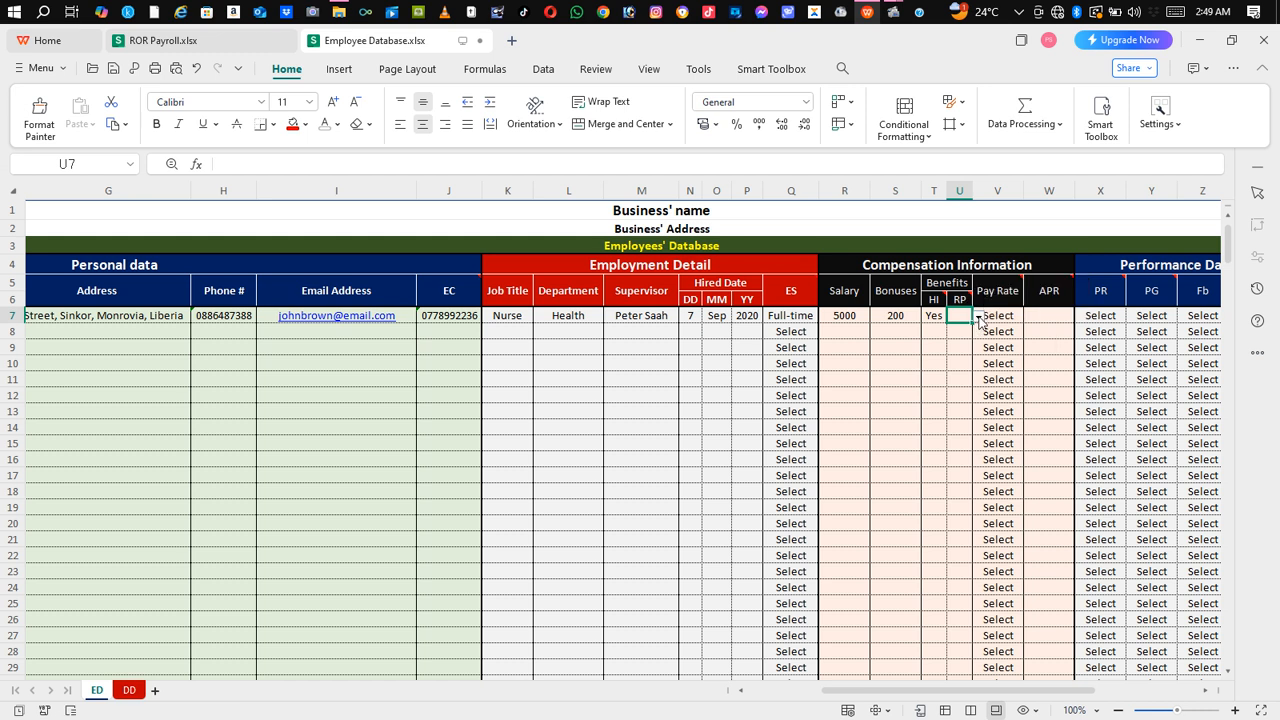
{"action": "left_click", "coordinate": [978, 316]}
{"action": "left_click", "coordinate": [961, 341]}
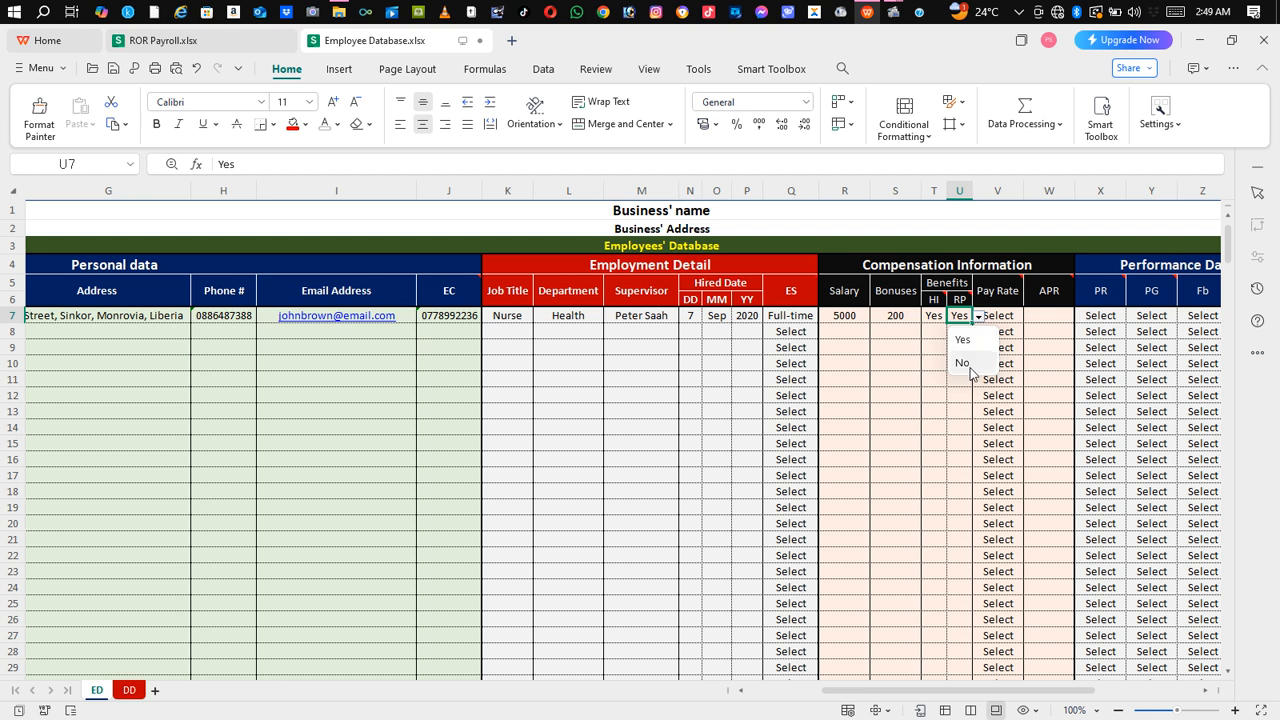
{"action": "left_click", "coordinate": [966, 363]}
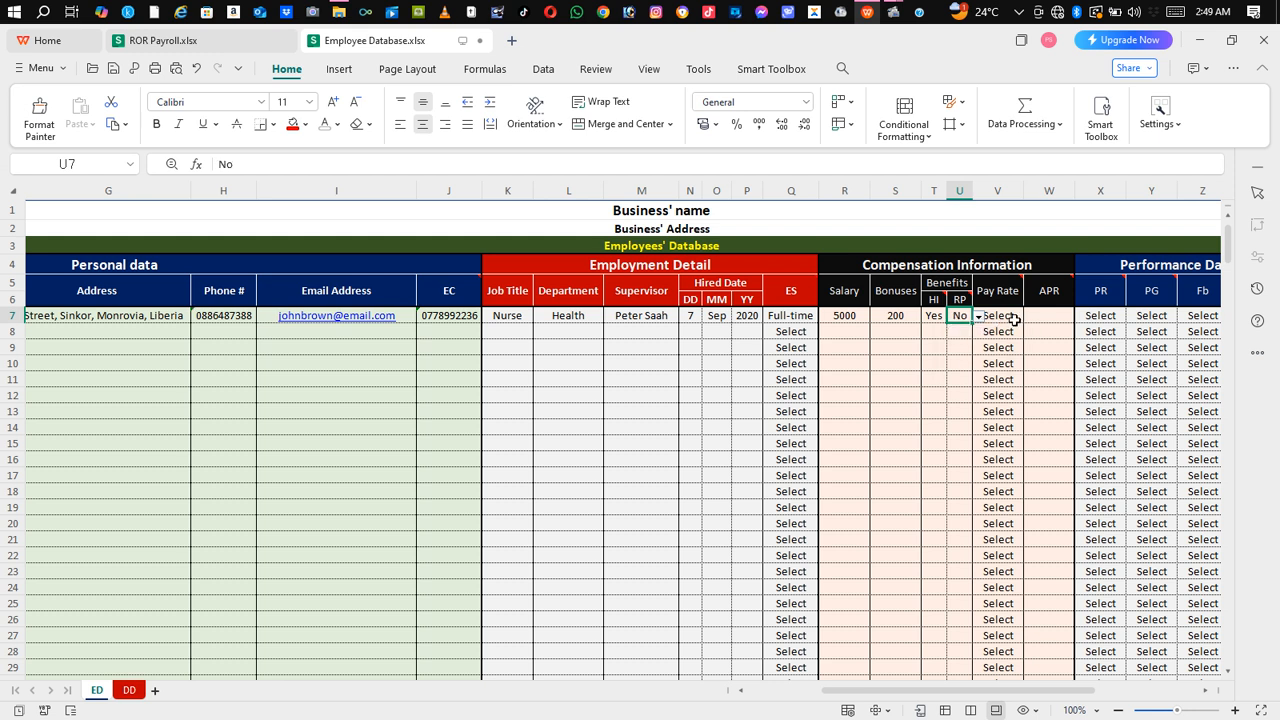
Step: Choose Daily as Pay Rate in V7 and enter 40 as APR in W7
{"action": "mouse_move", "coordinate": [1014, 298]}
{"action": "left_click", "coordinate": [1015, 318]}
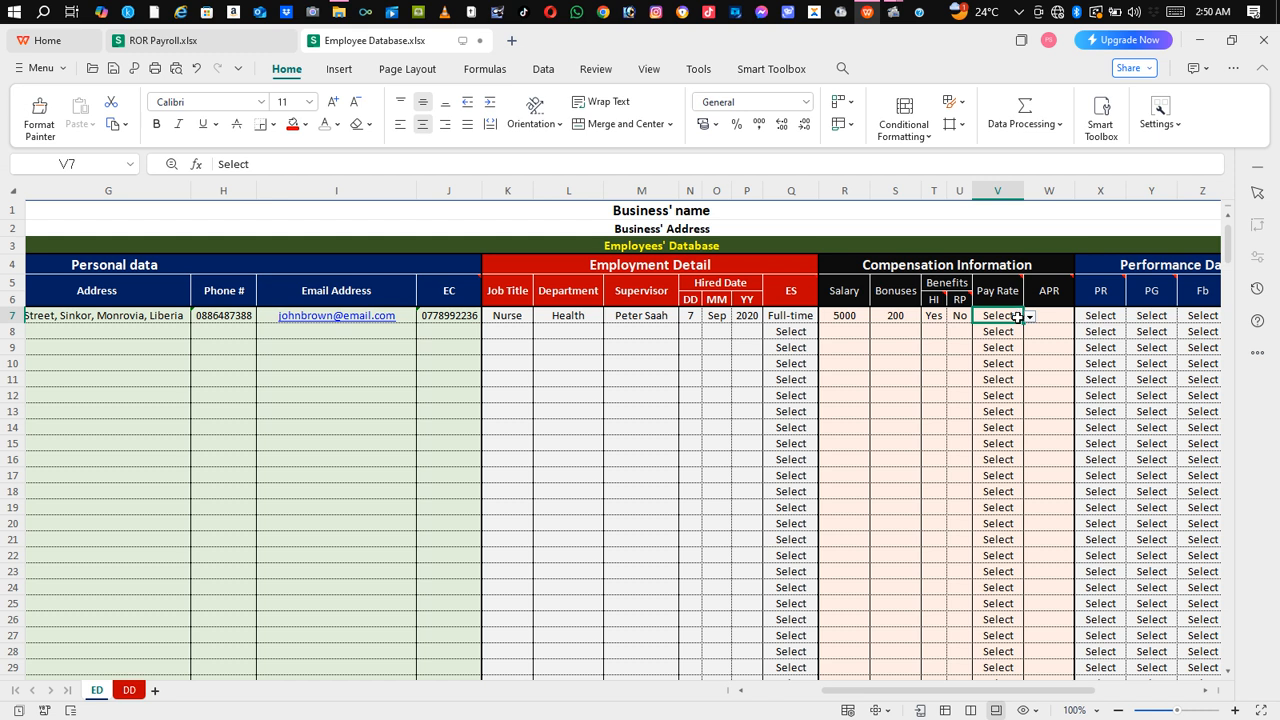
{"action": "left_click", "coordinate": [1029, 317]}
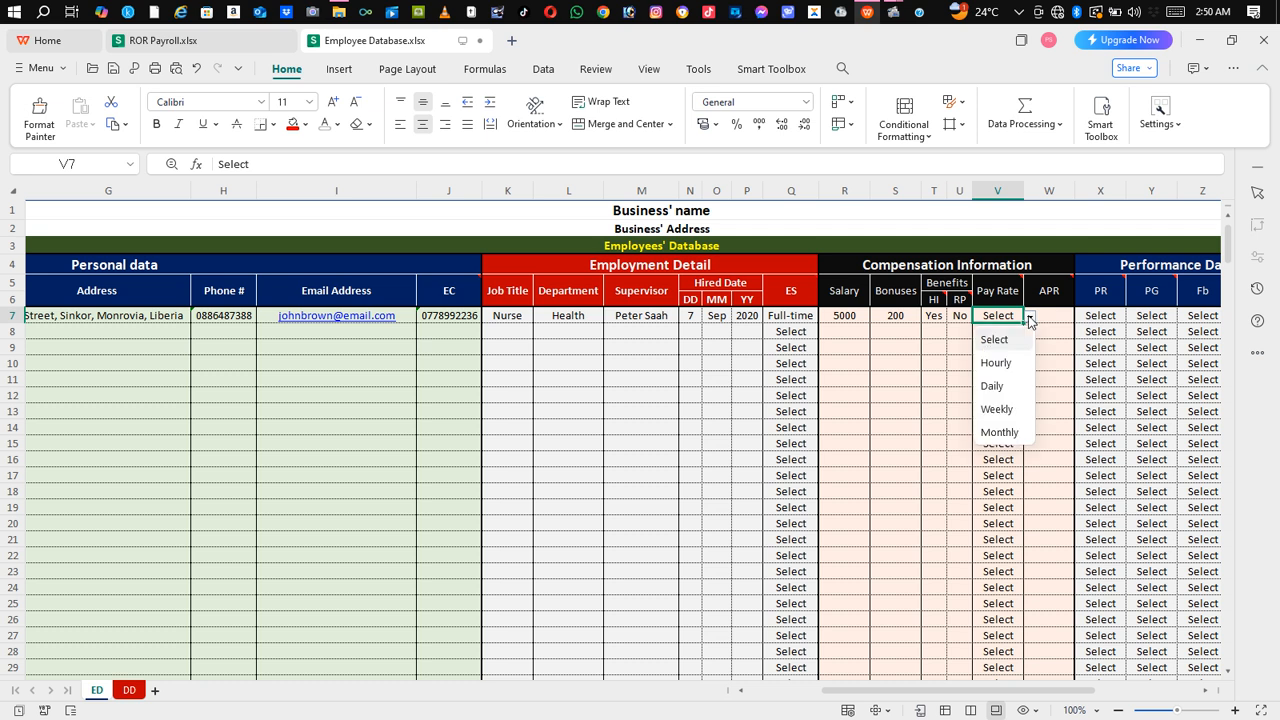
{"action": "left_click", "coordinate": [994, 386]}
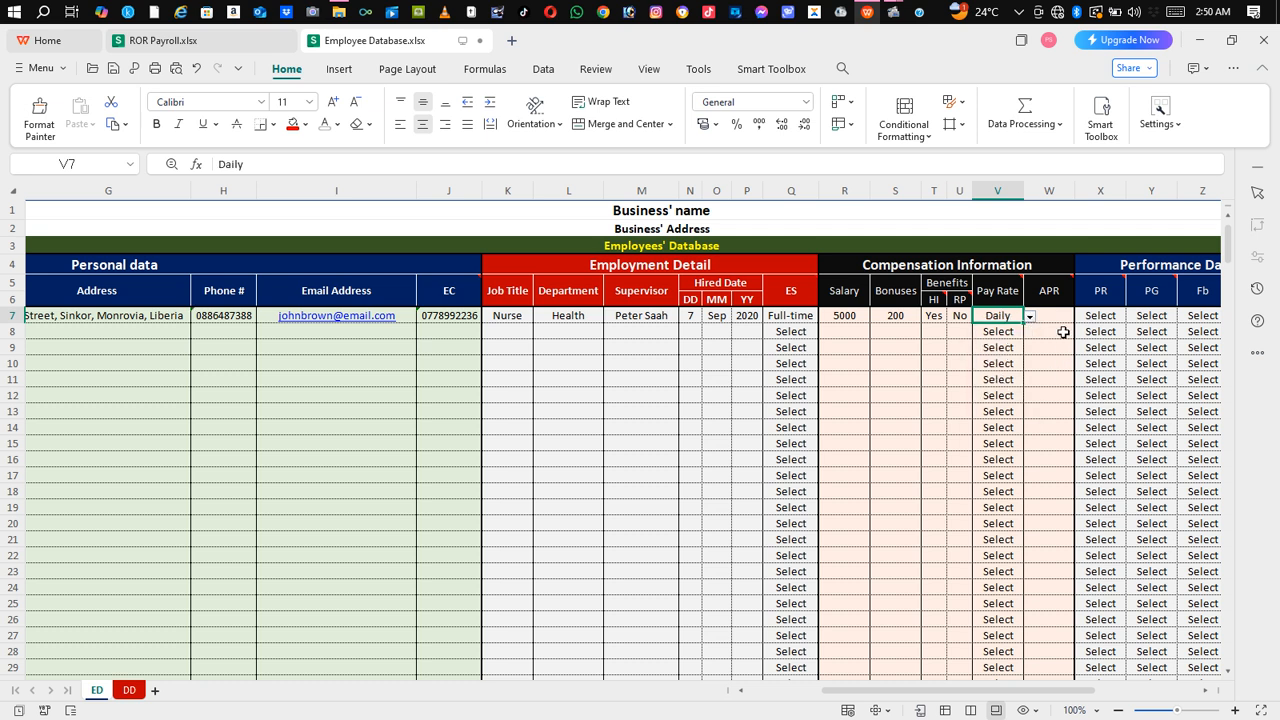
{"action": "mouse_move", "coordinate": [1057, 297]}
{"action": "left_click", "coordinate": [1029, 316]}
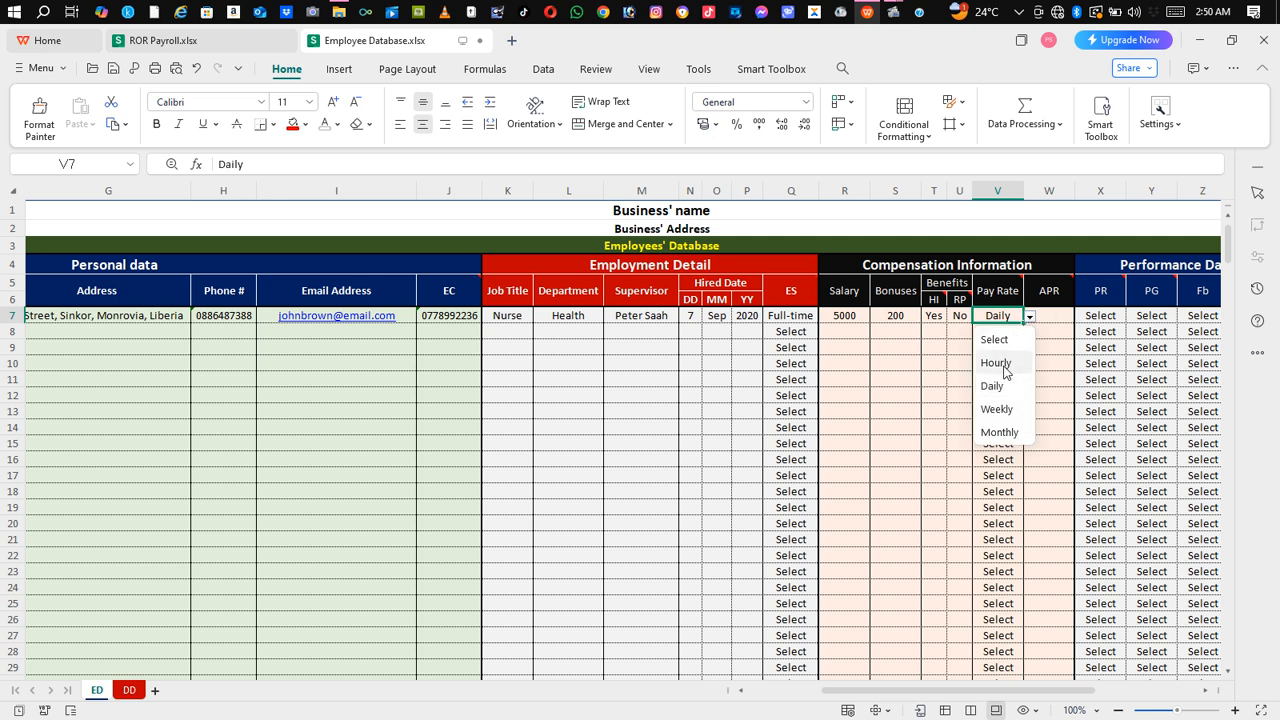
{"action": "left_click", "coordinate": [1053, 320]}
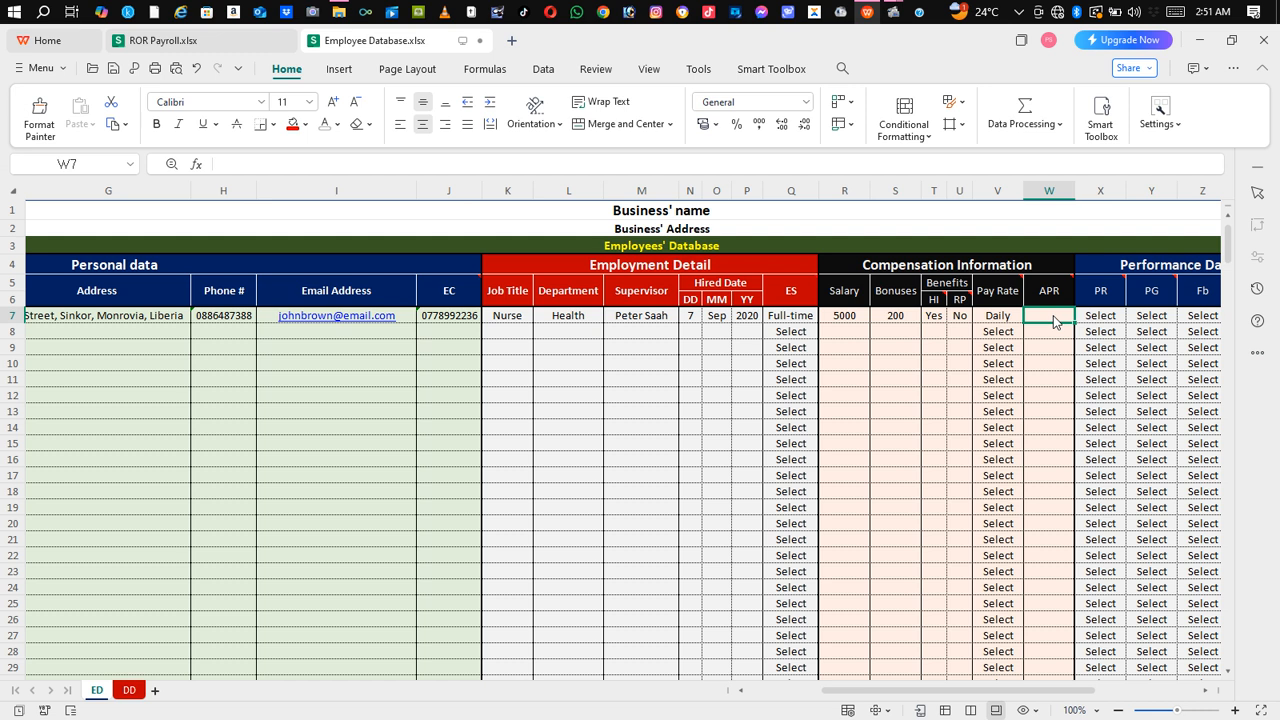
{"action": "type", "text": "40"}
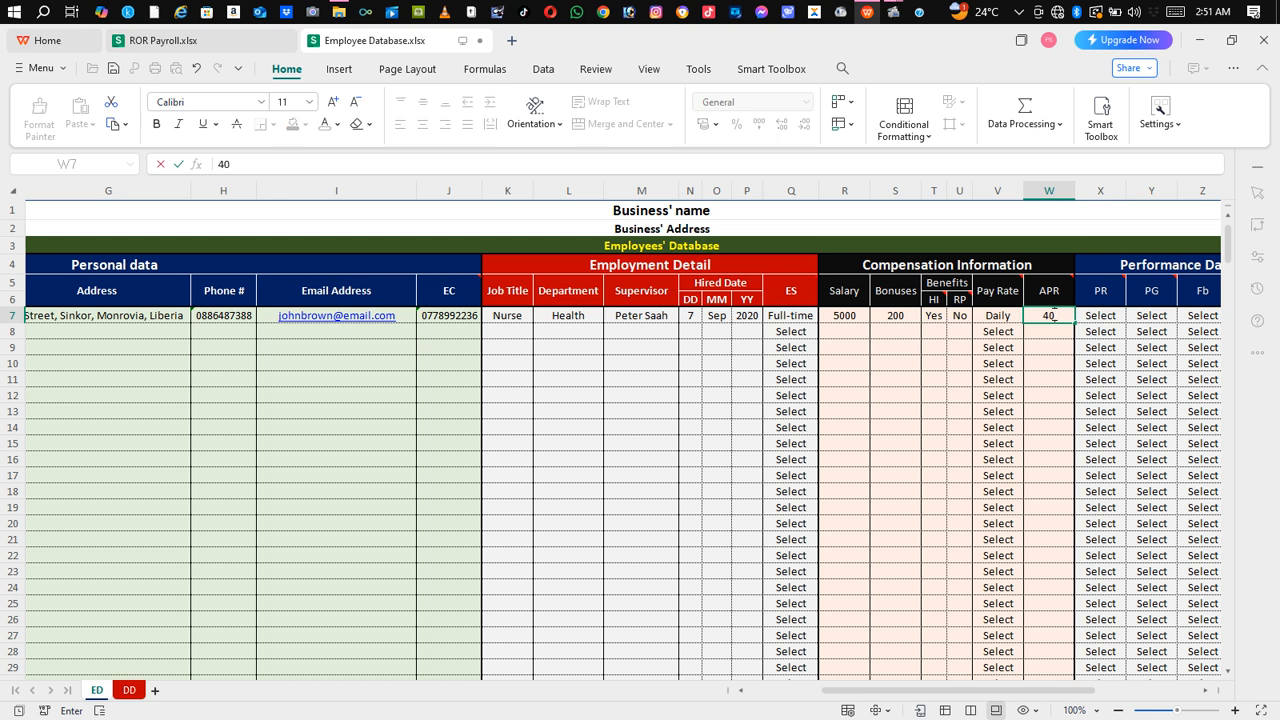
{"action": "left_click", "coordinate": [1050, 335]}
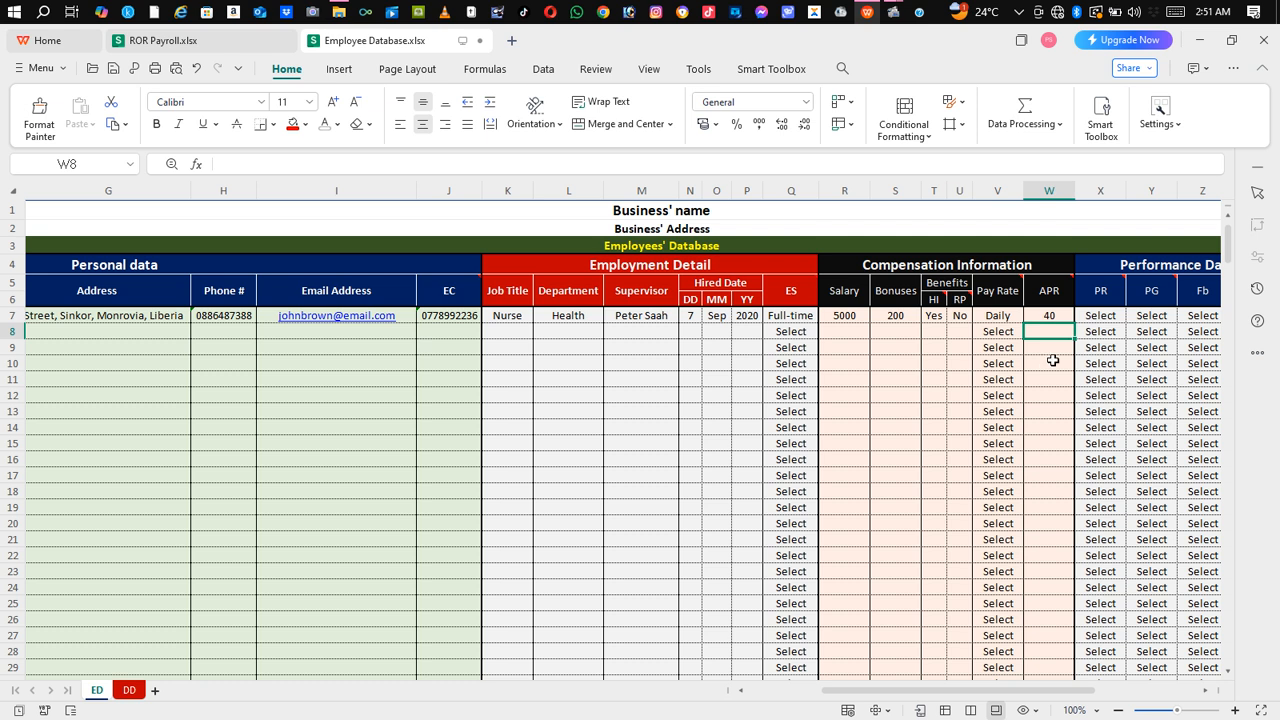
{"action": "left_click", "coordinate": [1050, 362]}
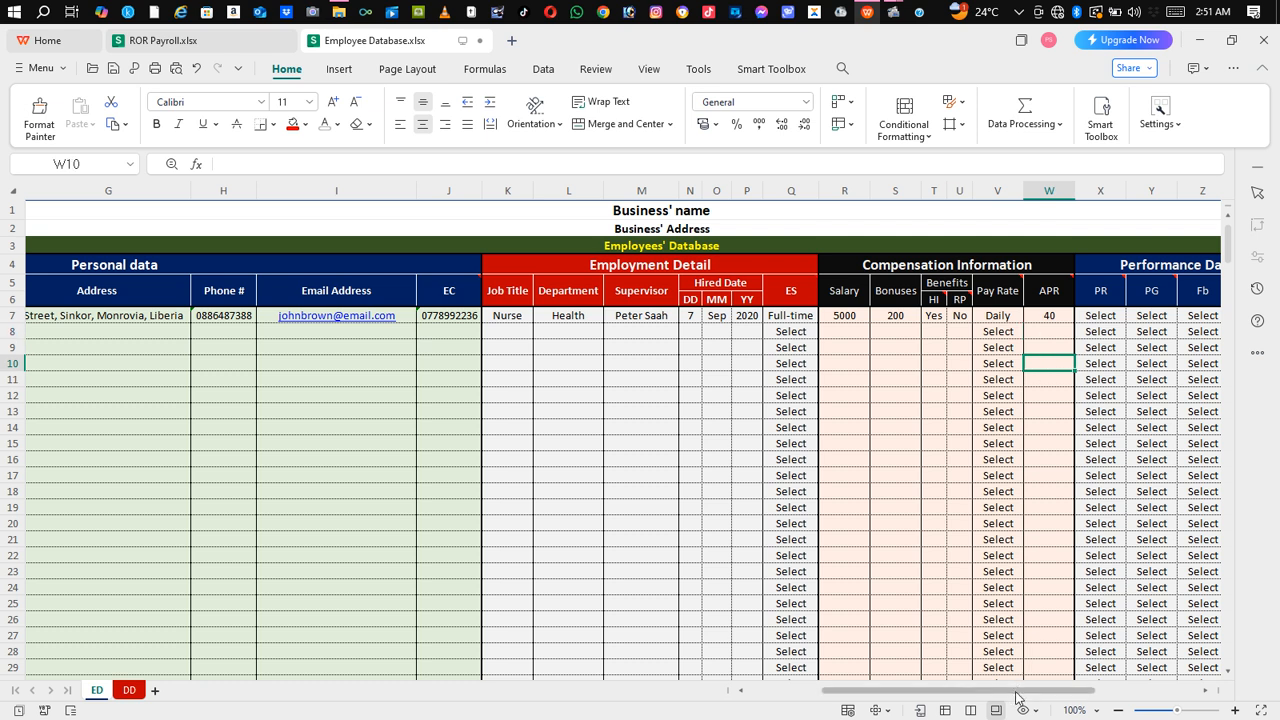
Step: Set the first employee's performance review rating in Y7 to Good from its dropdown
{"action": "left_click_drag", "start_coordinate": [1018, 693], "coordinate": [1080, 692]}
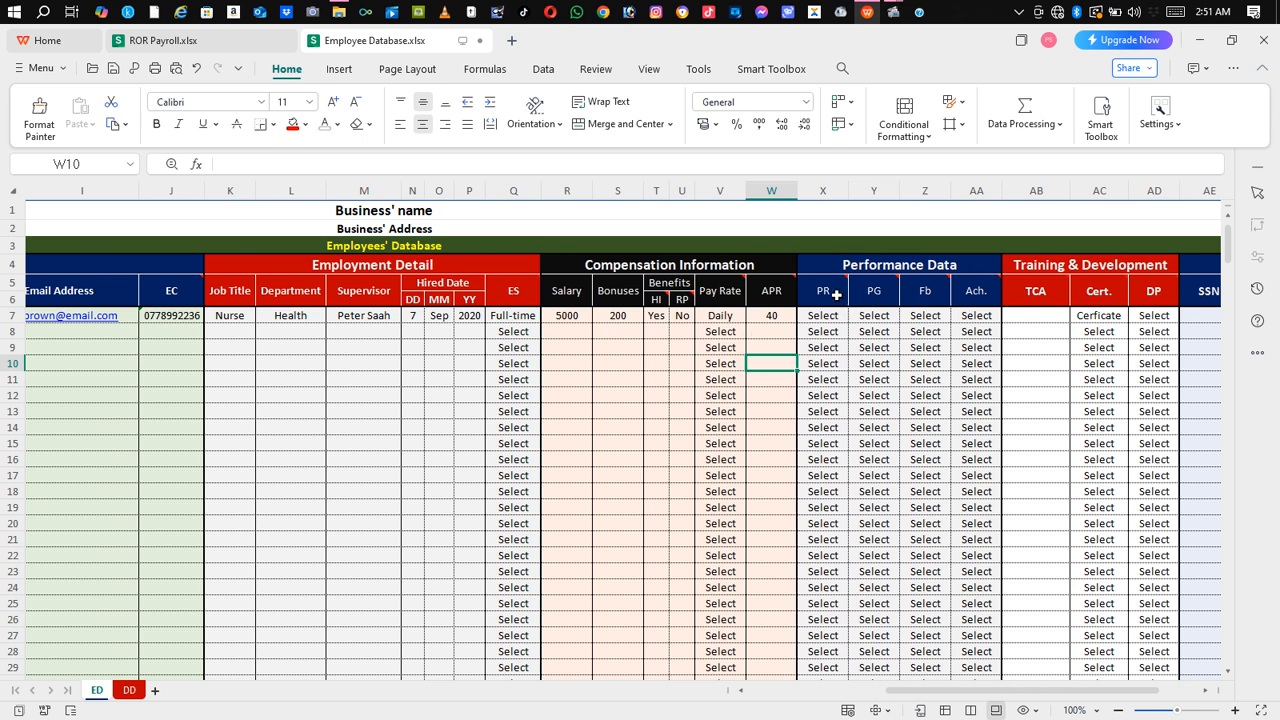
{"action": "mouse_move", "coordinate": [833, 294]}
{"action": "left_click", "coordinate": [826, 318]}
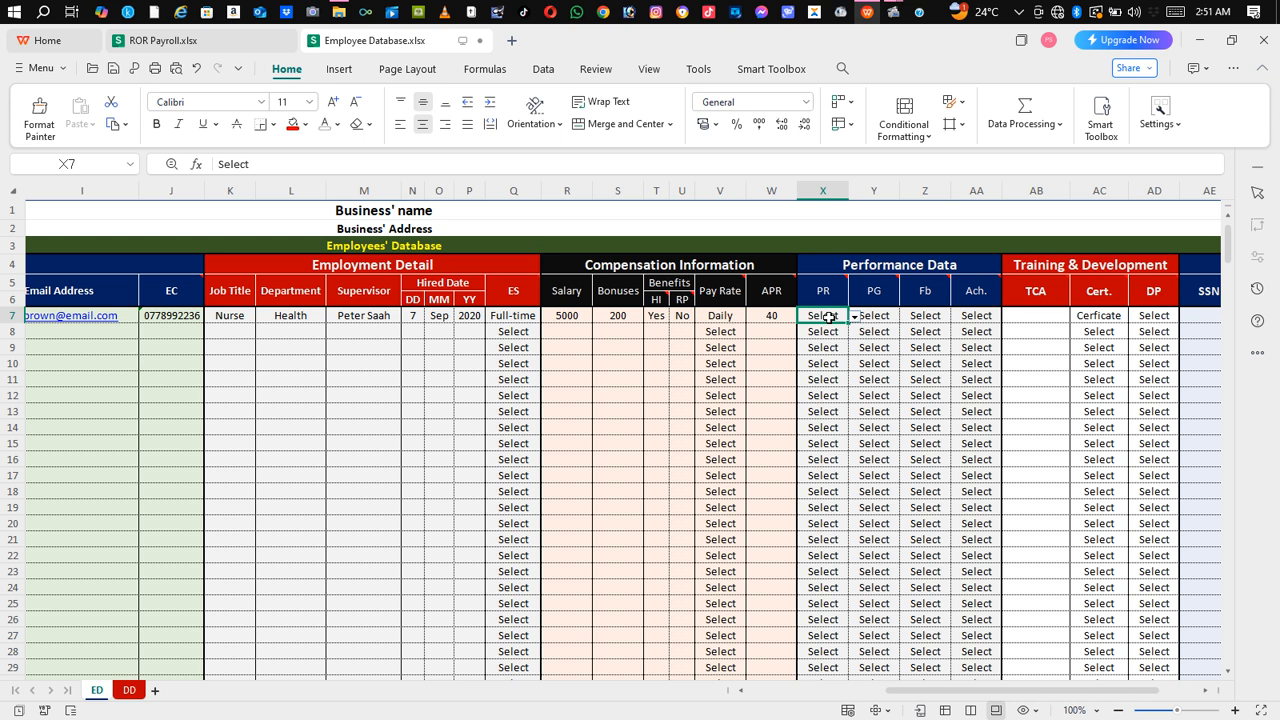
{"action": "left_click", "coordinate": [856, 317]}
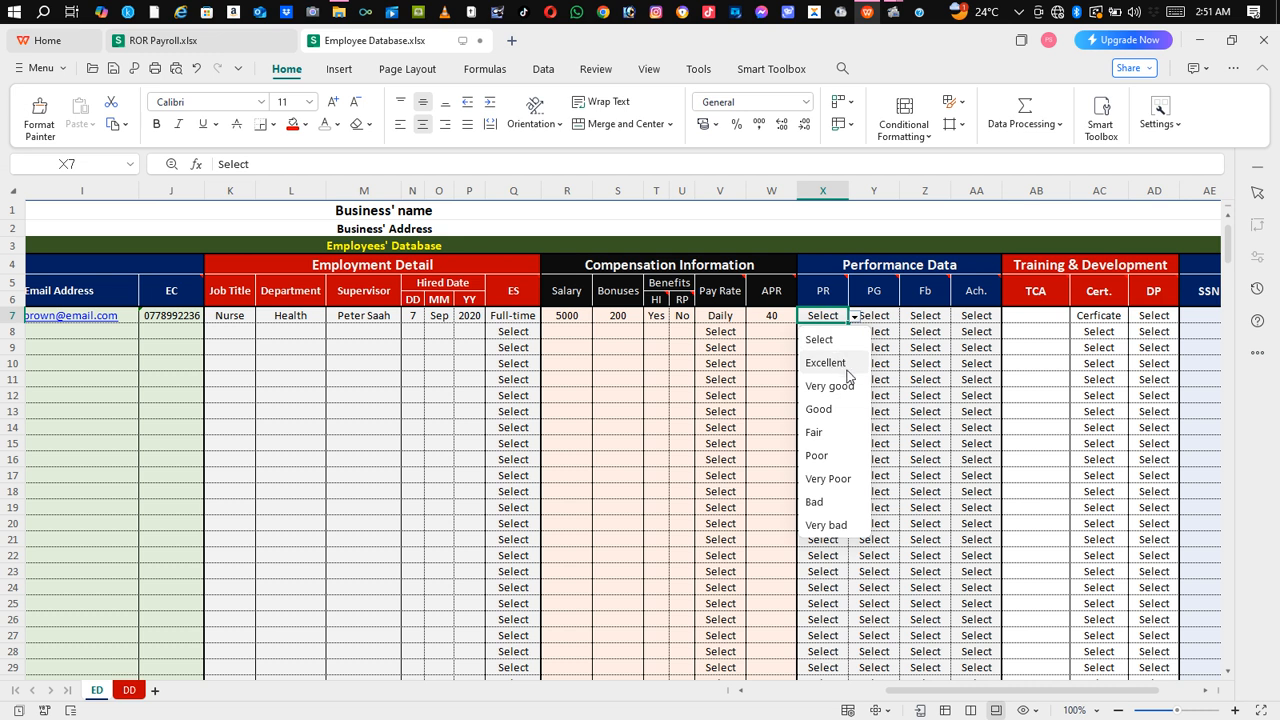
{"action": "left_click", "coordinate": [828, 393]}
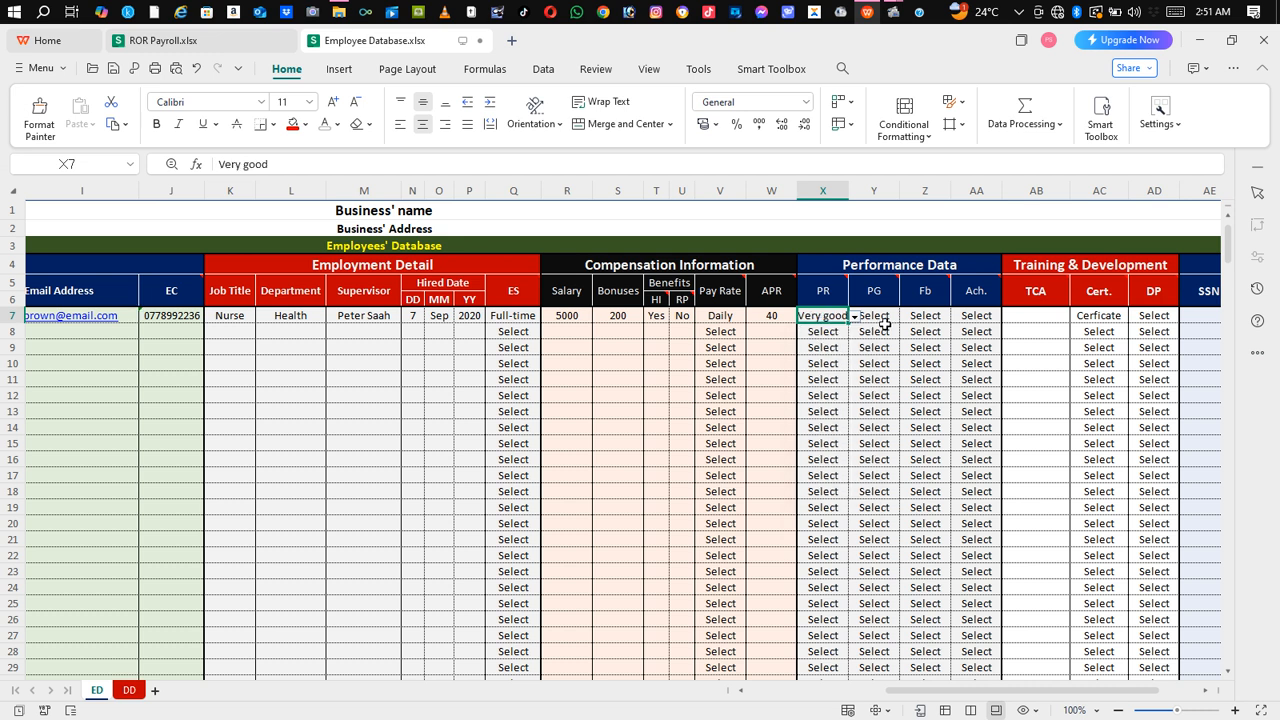
{"action": "left_click", "coordinate": [855, 316]}
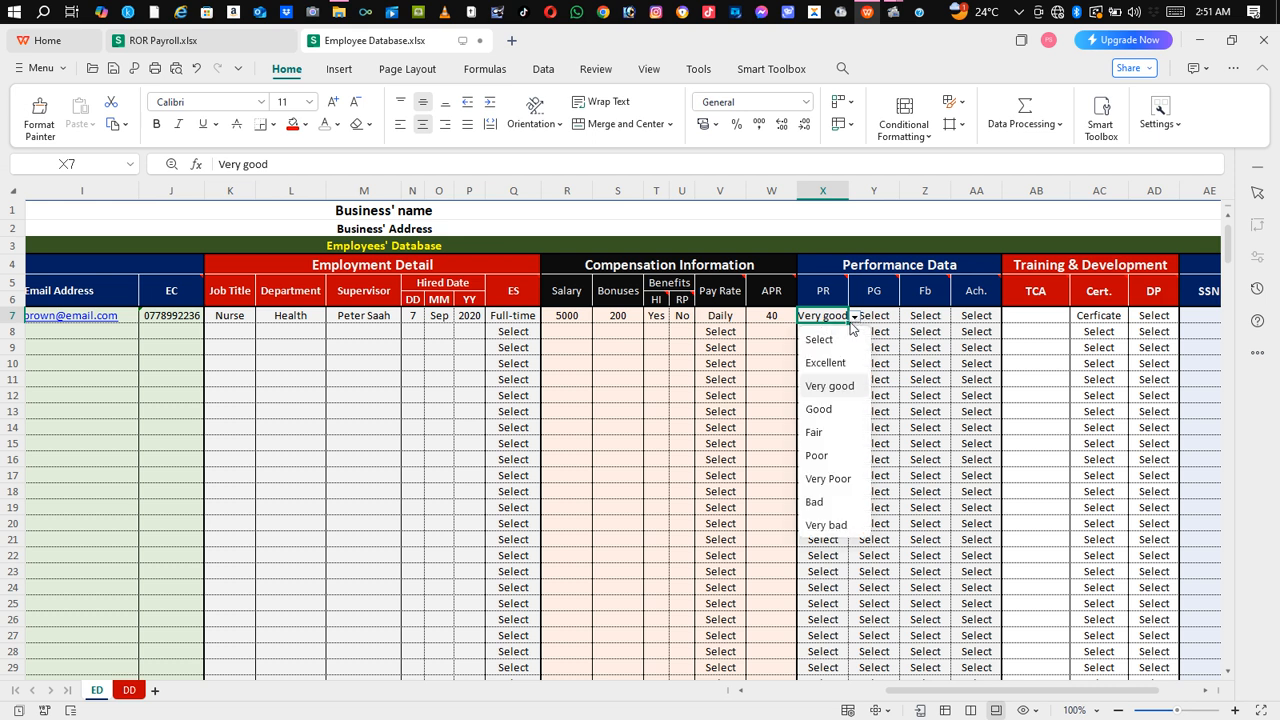
{"action": "left_click", "coordinate": [826, 417]}
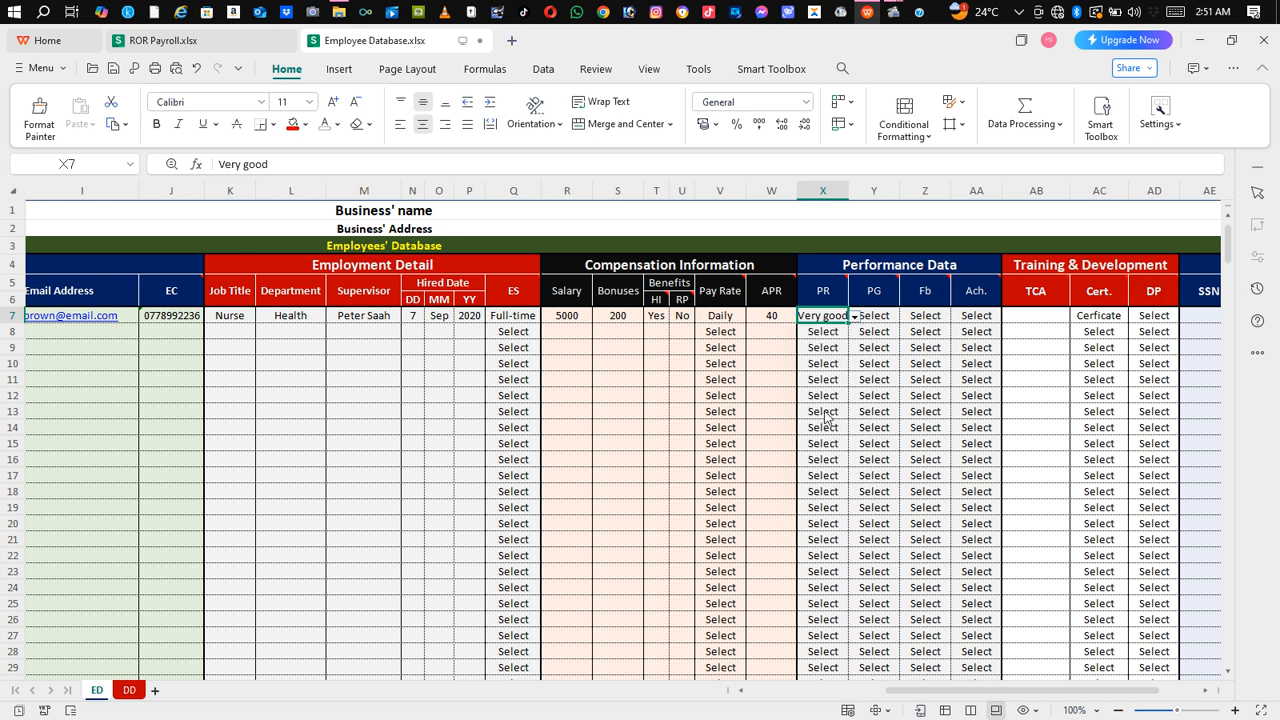
Step: Set the first employee's performance goal (PG) to Good
{"action": "left_click", "coordinate": [886, 318]}
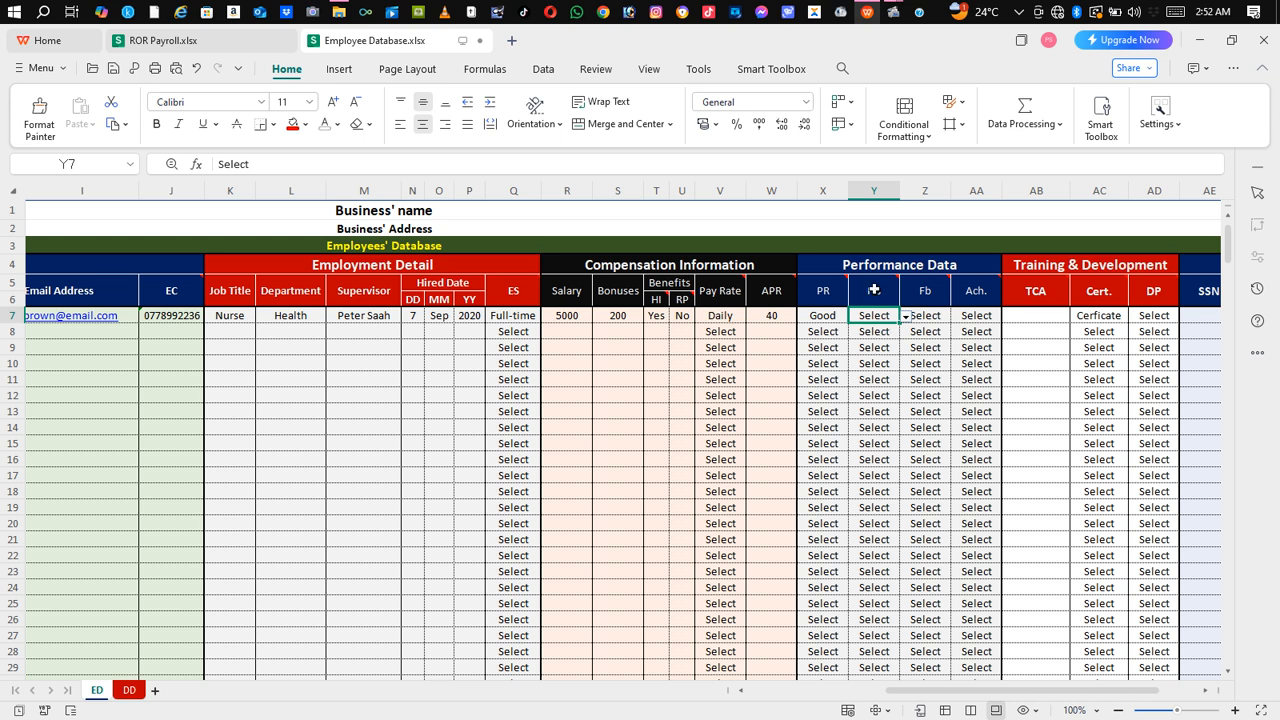
{"action": "mouse_move", "coordinate": [877, 296]}
{"action": "left_click", "coordinate": [905, 316]}
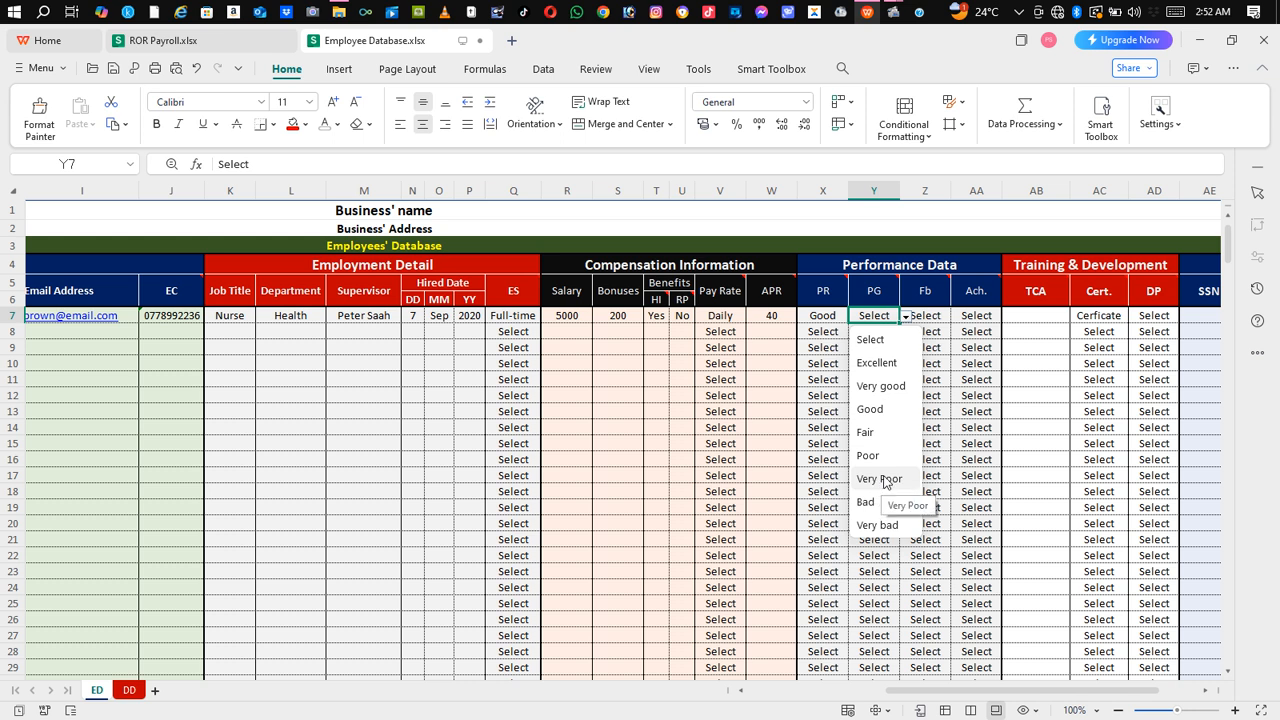
{"action": "left_click", "coordinate": [872, 410]}
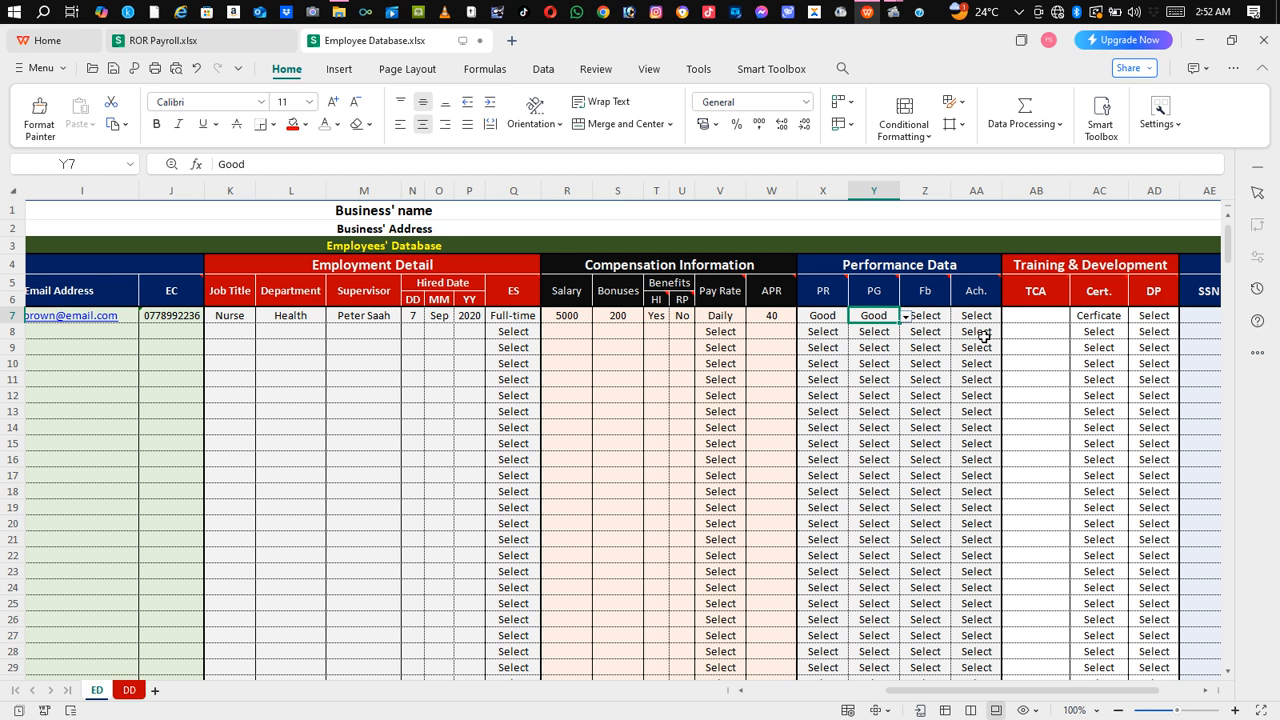
Step: Choose Better as the first employee's feedback (Fb) rating
{"action": "left_click", "coordinate": [938, 317]}
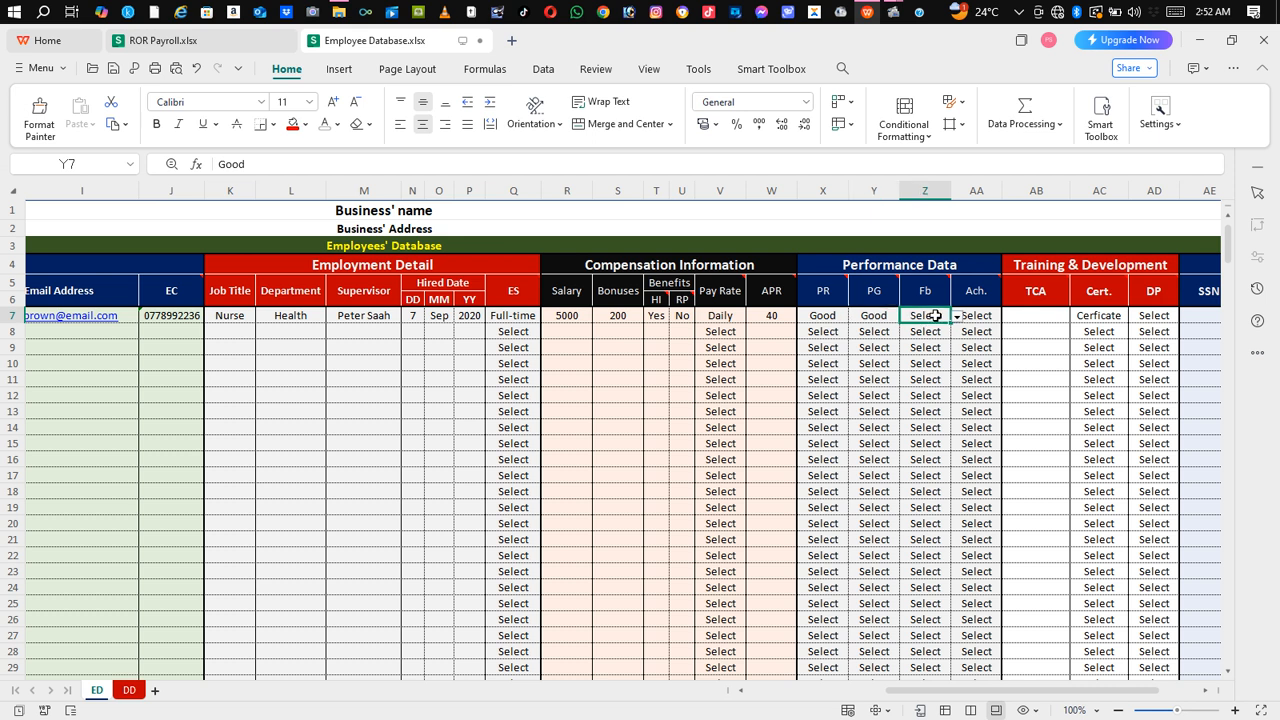
{"action": "mouse_move", "coordinate": [935, 298]}
{"action": "left_click", "coordinate": [956, 316]}
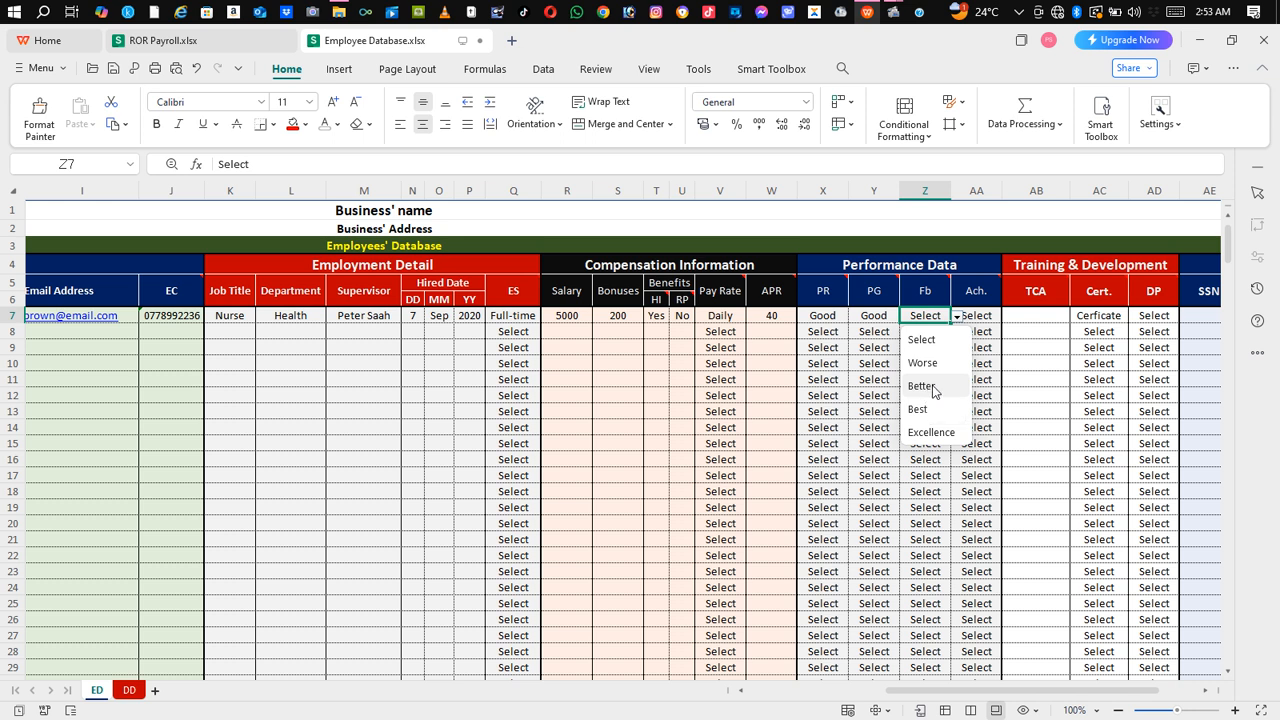
{"action": "left_click", "coordinate": [925, 391]}
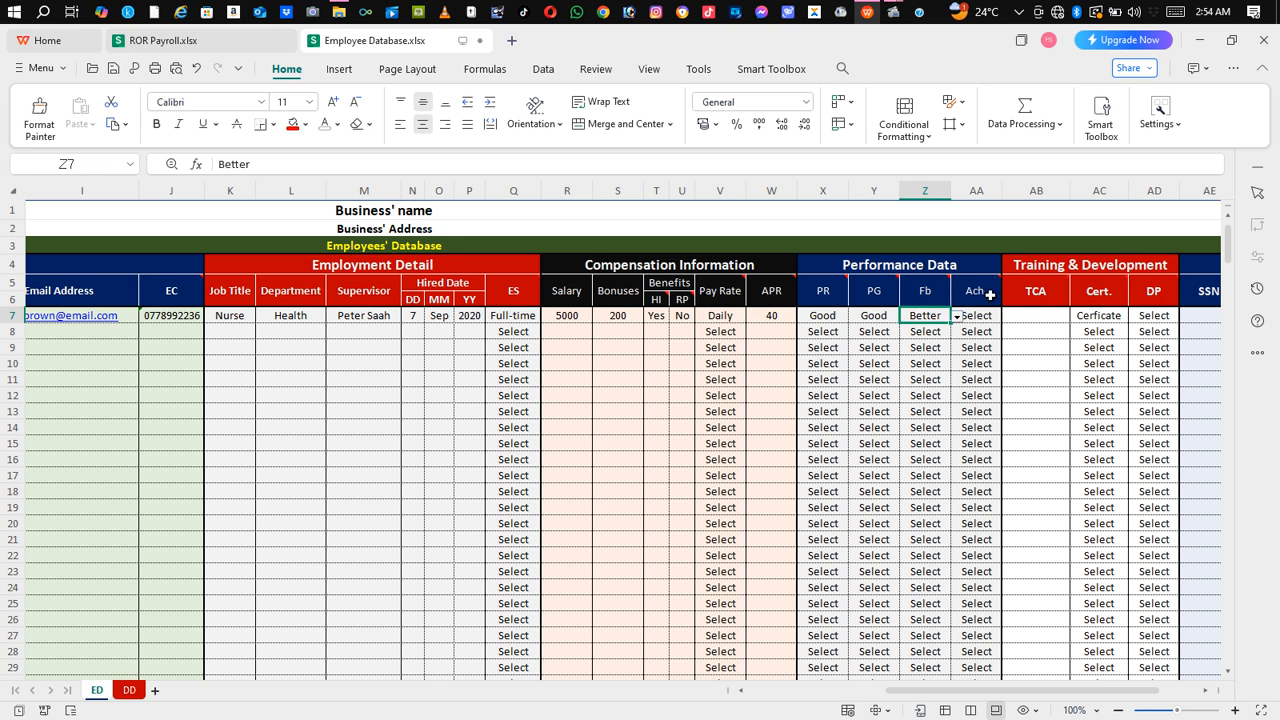
Step: Set the first employee's achievements (Ach.) rating to Great
{"action": "mouse_move", "coordinate": [990, 293]}
{"action": "left_click", "coordinate": [984, 316]}
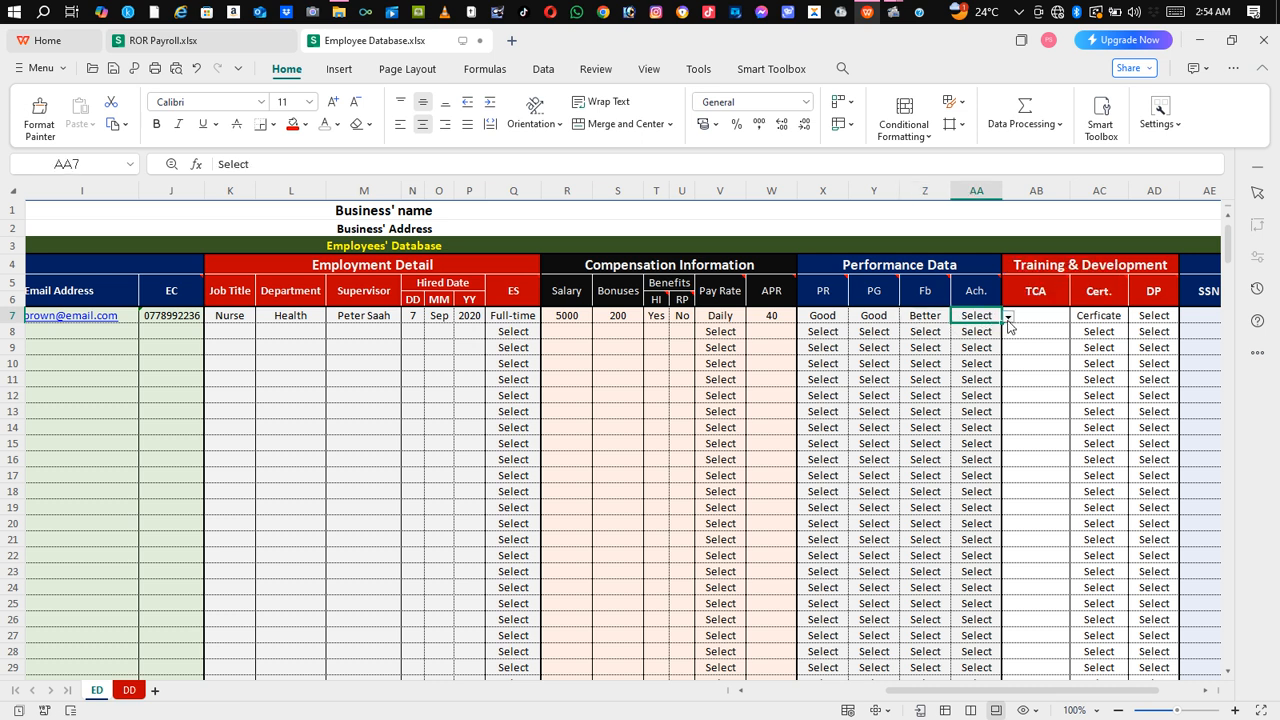
{"action": "left_click", "coordinate": [1009, 318]}
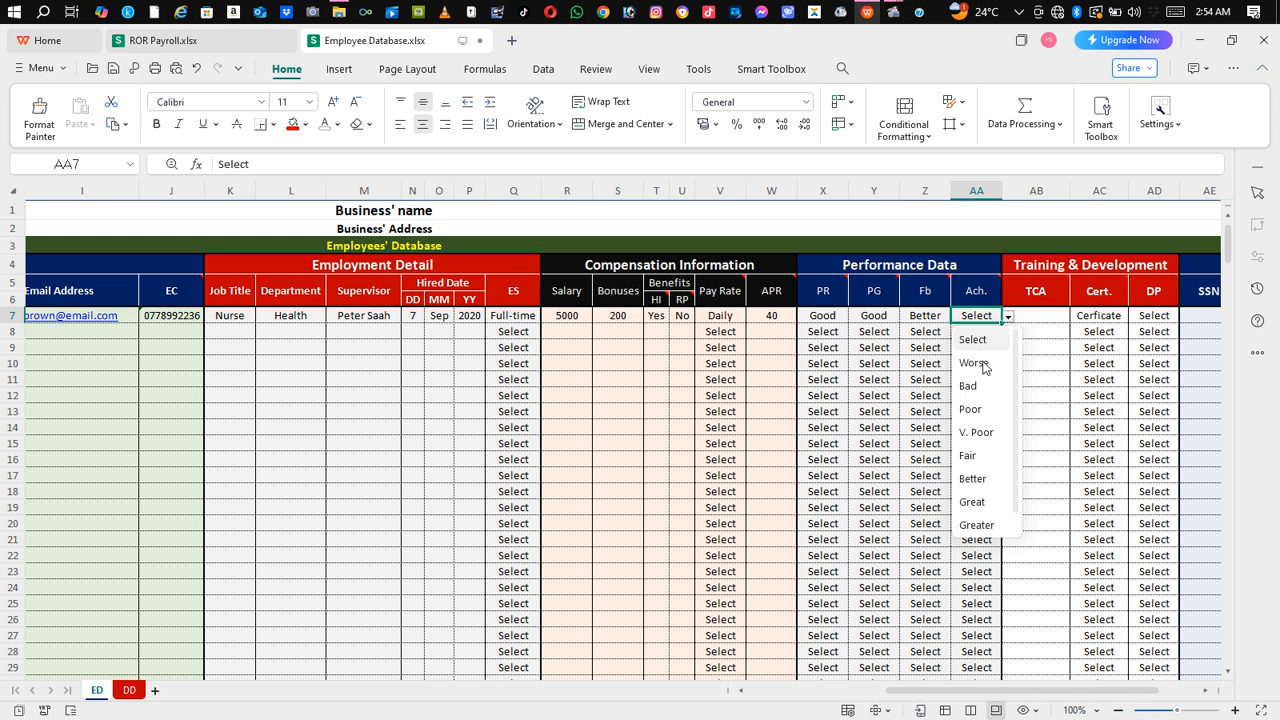
{"action": "left_click", "coordinate": [974, 502]}
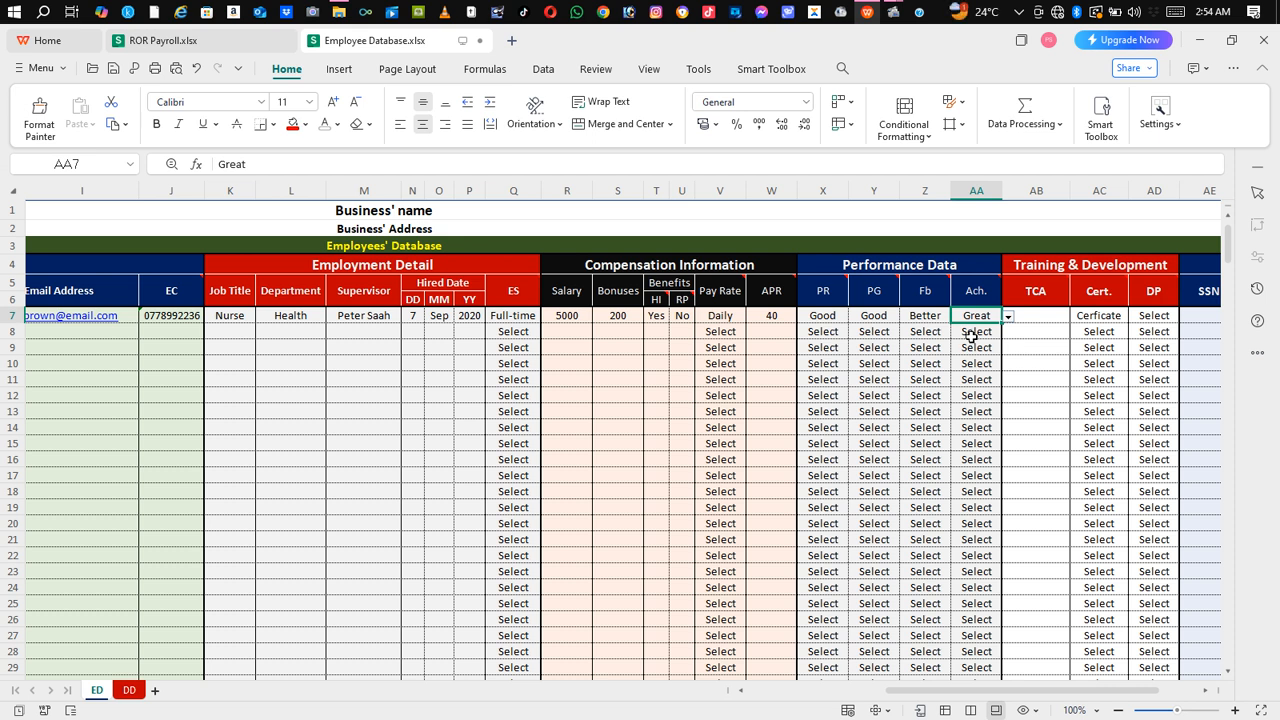
{"action": "left_click", "coordinate": [1044, 316]}
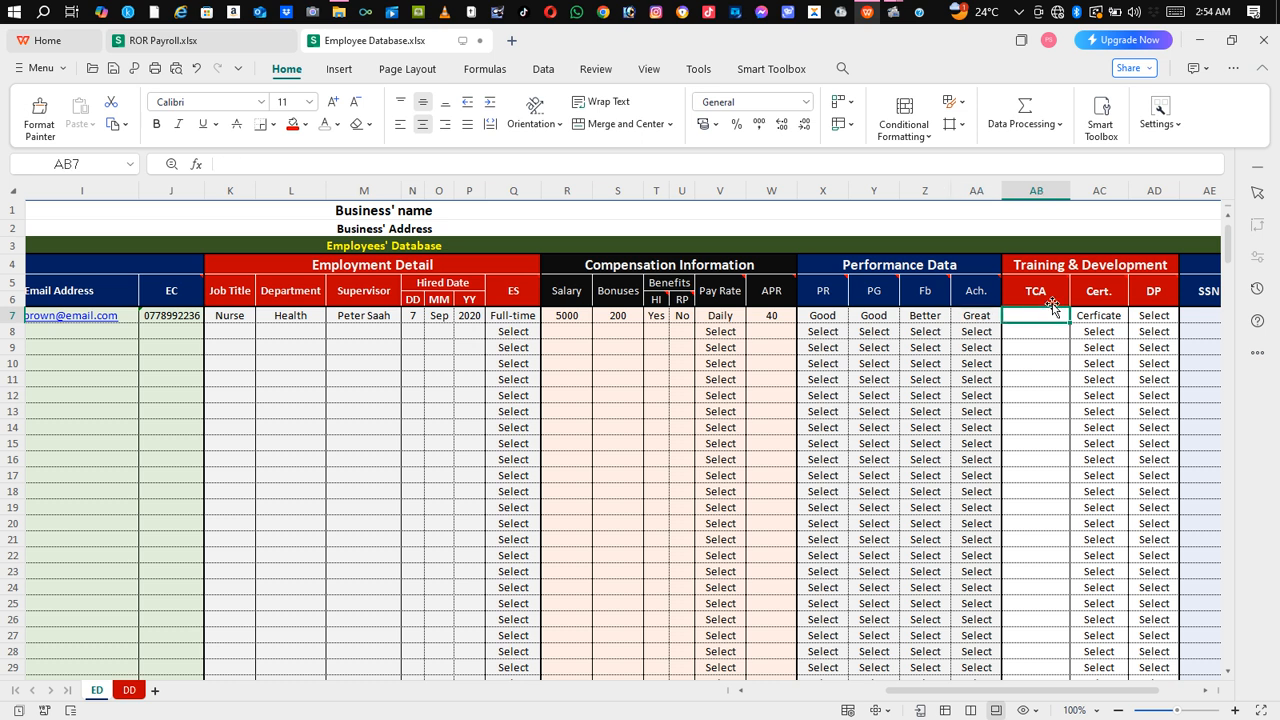
Step: Enter 'Adv. Nur Aid' as the first employee's training course in AB7
{"action": "mouse_move", "coordinate": [1041, 294]}
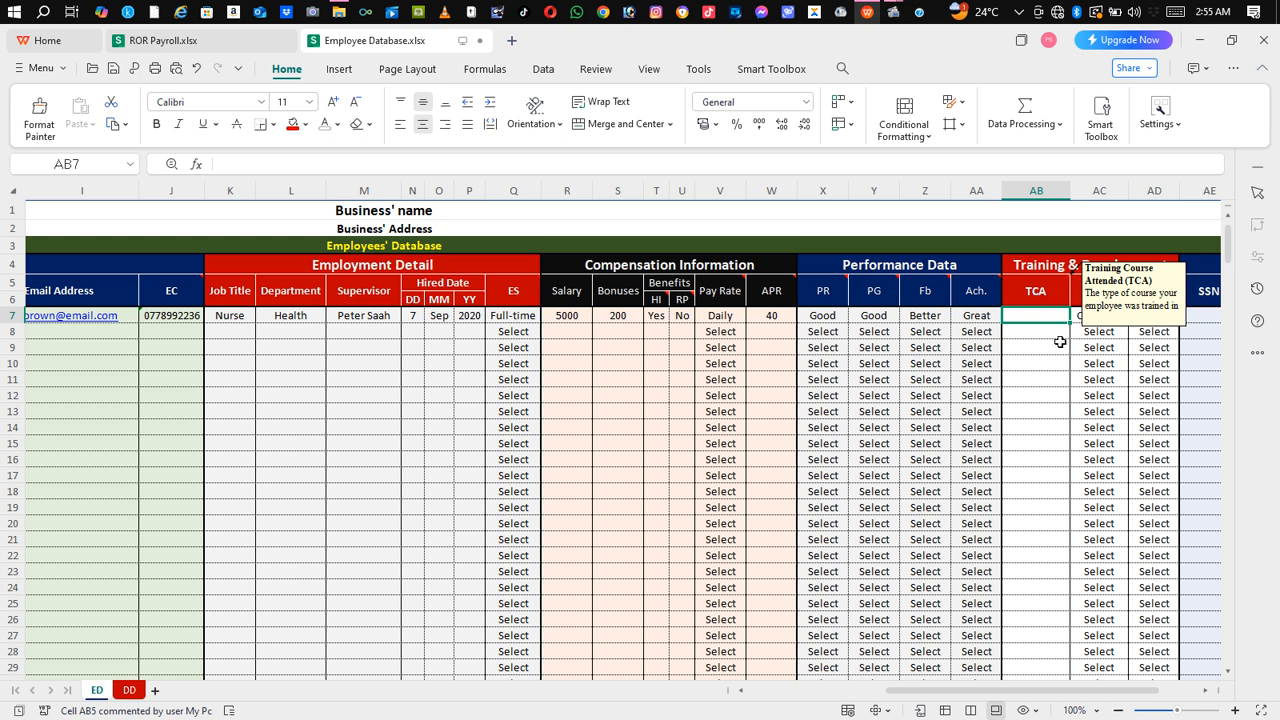
{"action": "key", "text": "Down"}
{"action": "key", "text": "Down"}
{"action": "left_click", "coordinate": [1053, 317]}
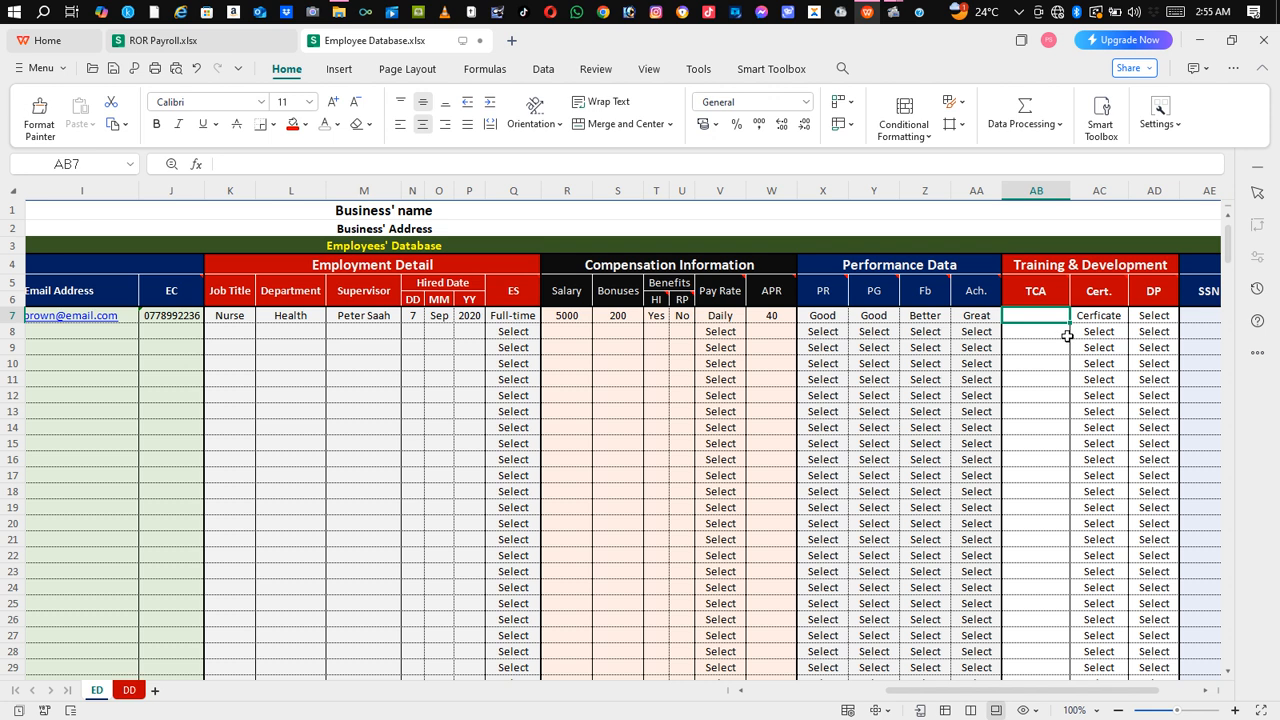
{"action": "type", "text": "Ad"}
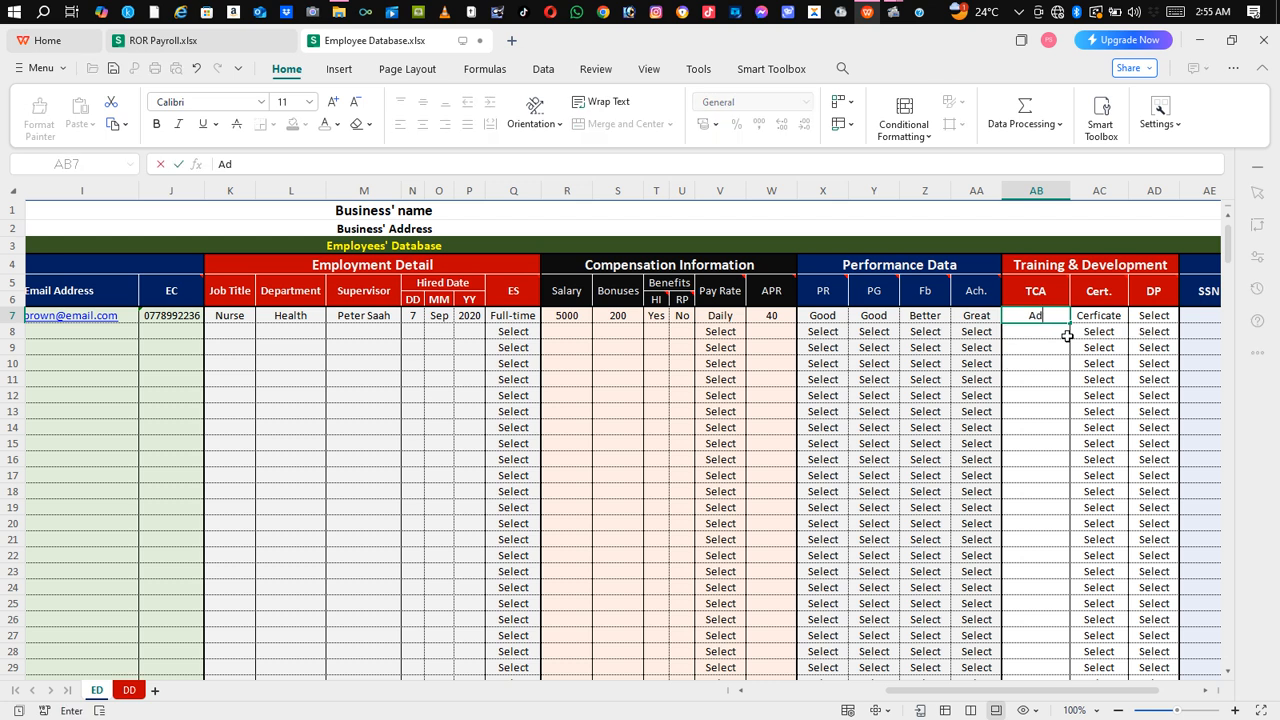
{"action": "type", "text": "v. Nur Aid"}
{"action": "left_click", "coordinate": [1048, 331]}
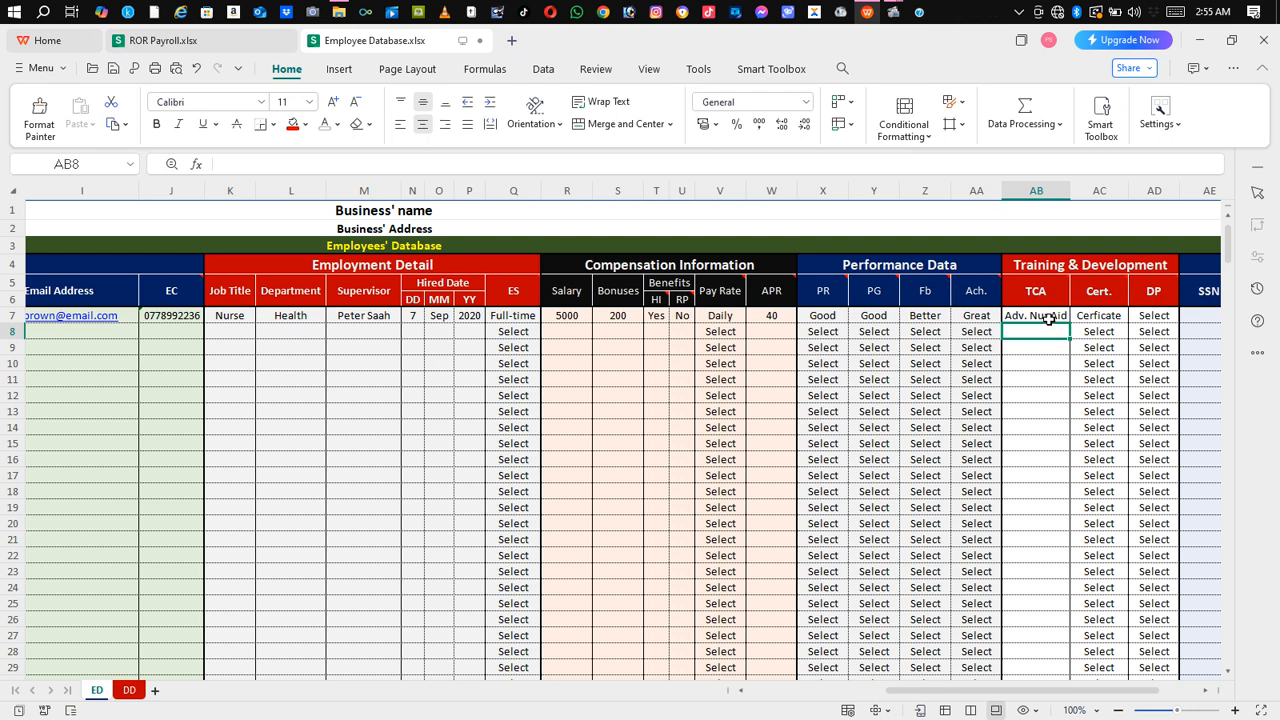
Step: Change the first employee's certificate in AC7 to Diploma
{"action": "left_click", "coordinate": [1104, 318]}
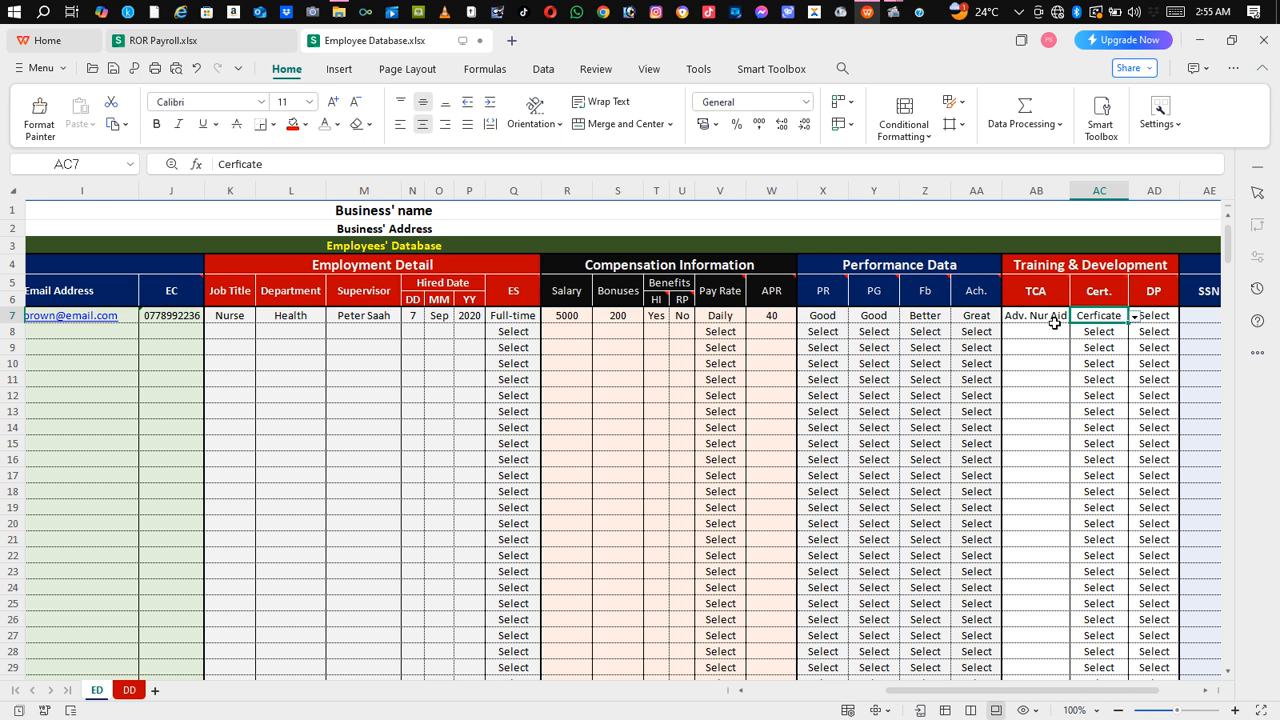
{"action": "left_click", "coordinate": [1136, 317]}
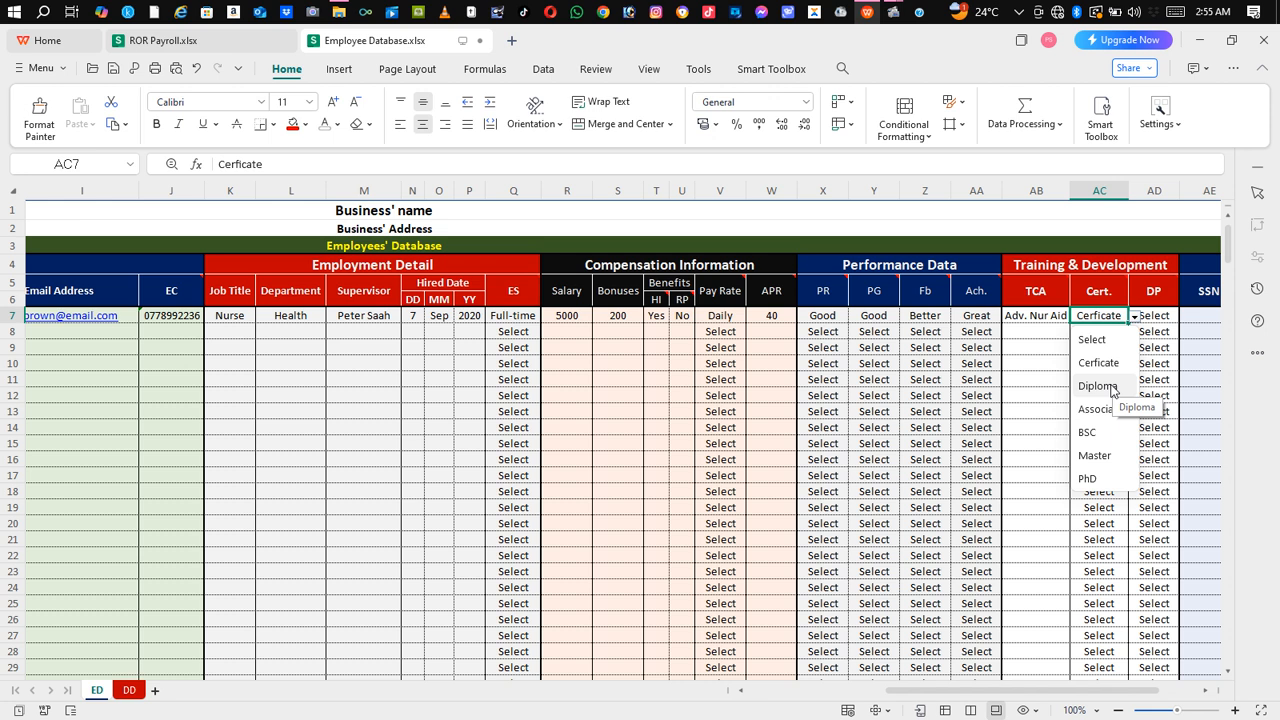
{"action": "key", "text": "Escape"}
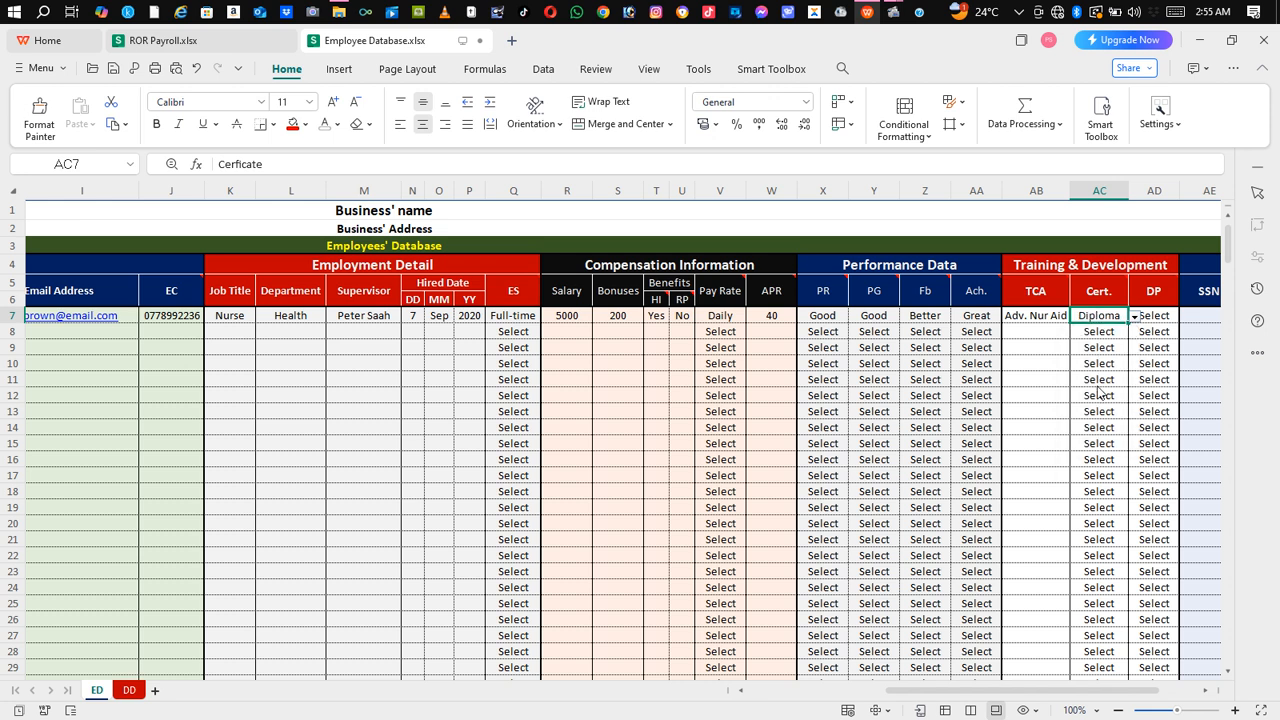
{"action": "left_click_drag", "start_coordinate": [1051, 691], "coordinate": [1108, 689]}
{"action": "mouse_move", "coordinate": [990, 297]}
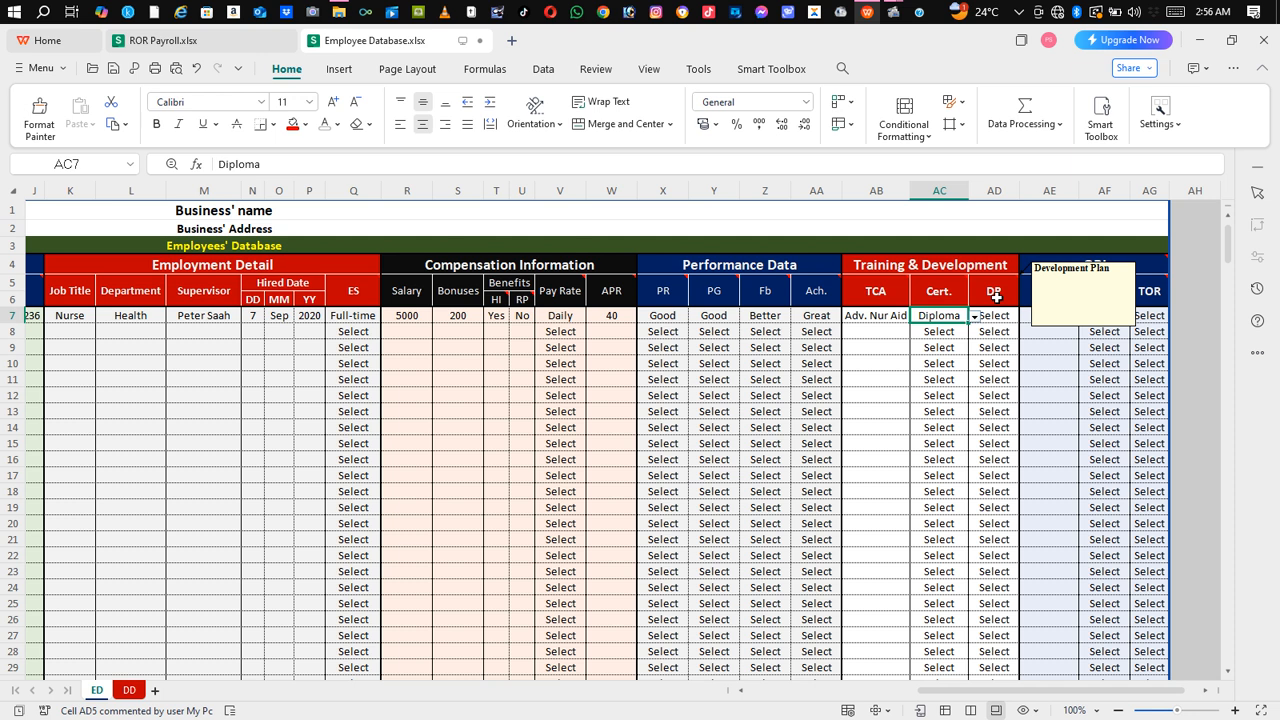
Step: Set the first employee's development plan in AD7 to BSC
{"action": "left_click", "coordinate": [996, 318]}
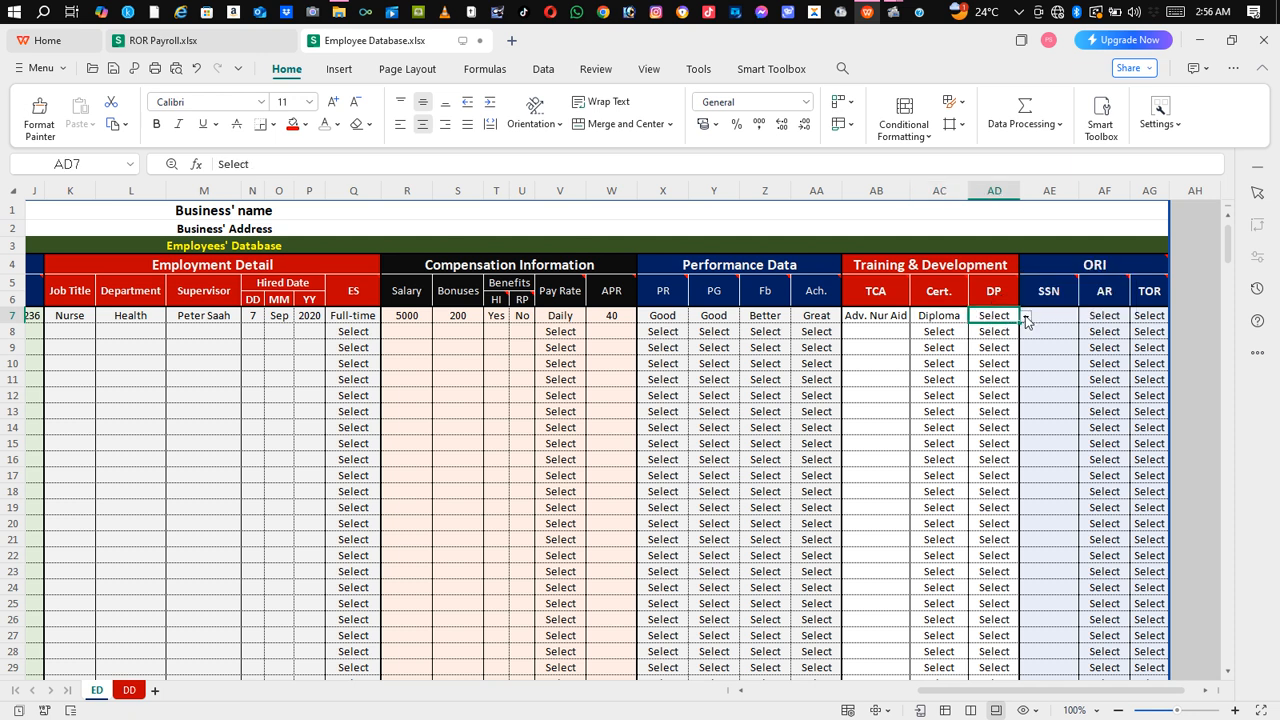
{"action": "left_click", "coordinate": [1025, 318]}
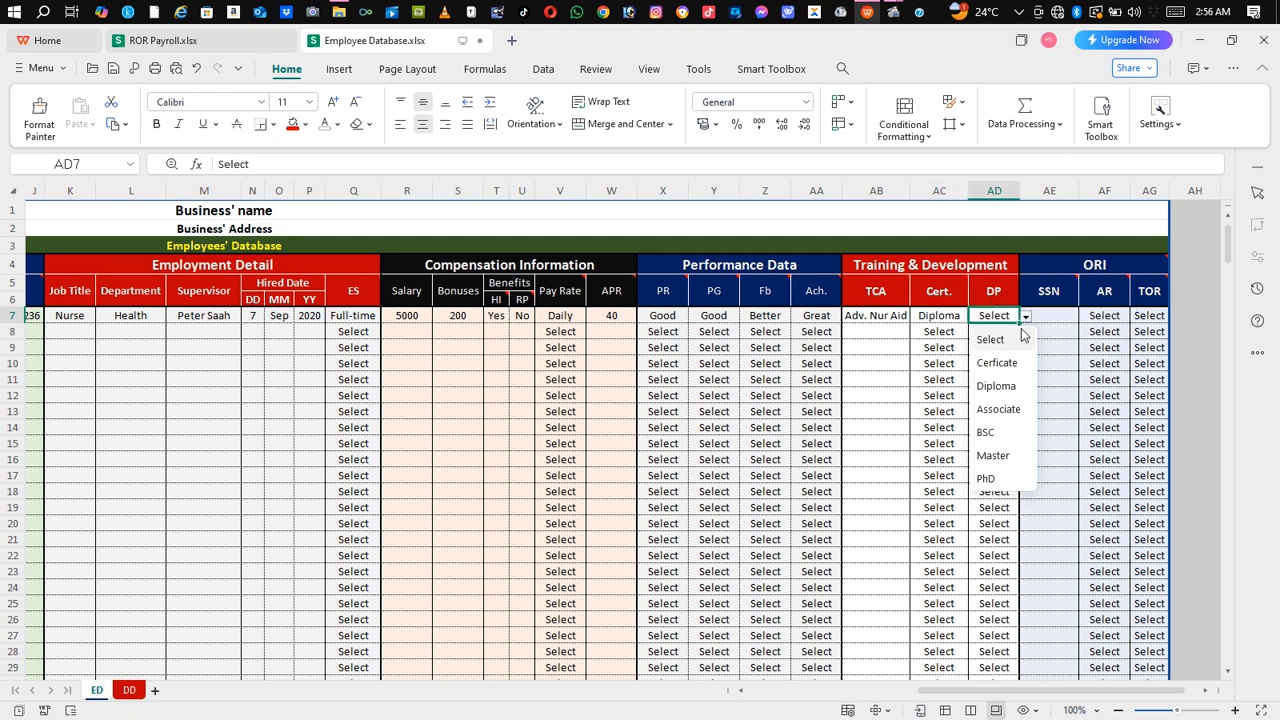
{"action": "left_click", "coordinate": [987, 437]}
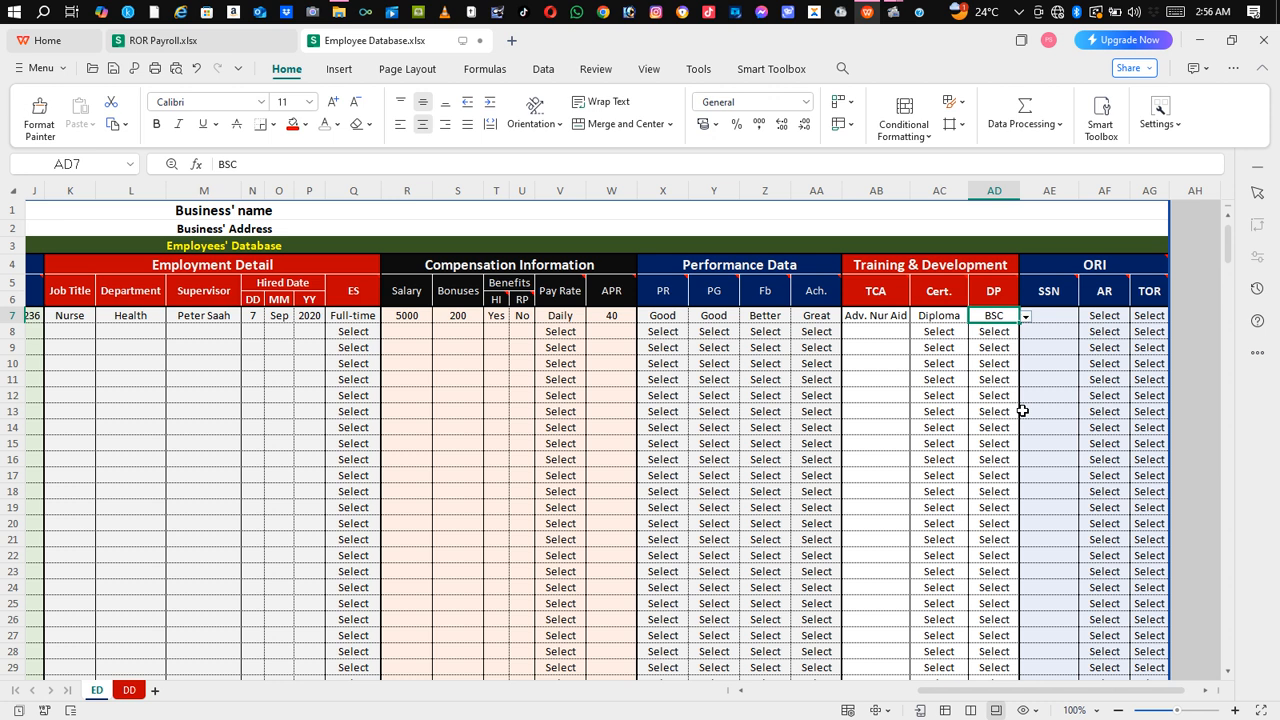
Step: Enter the first employee's social security number in AE7 and check the AR column heading
{"action": "left_click", "coordinate": [1070, 318]}
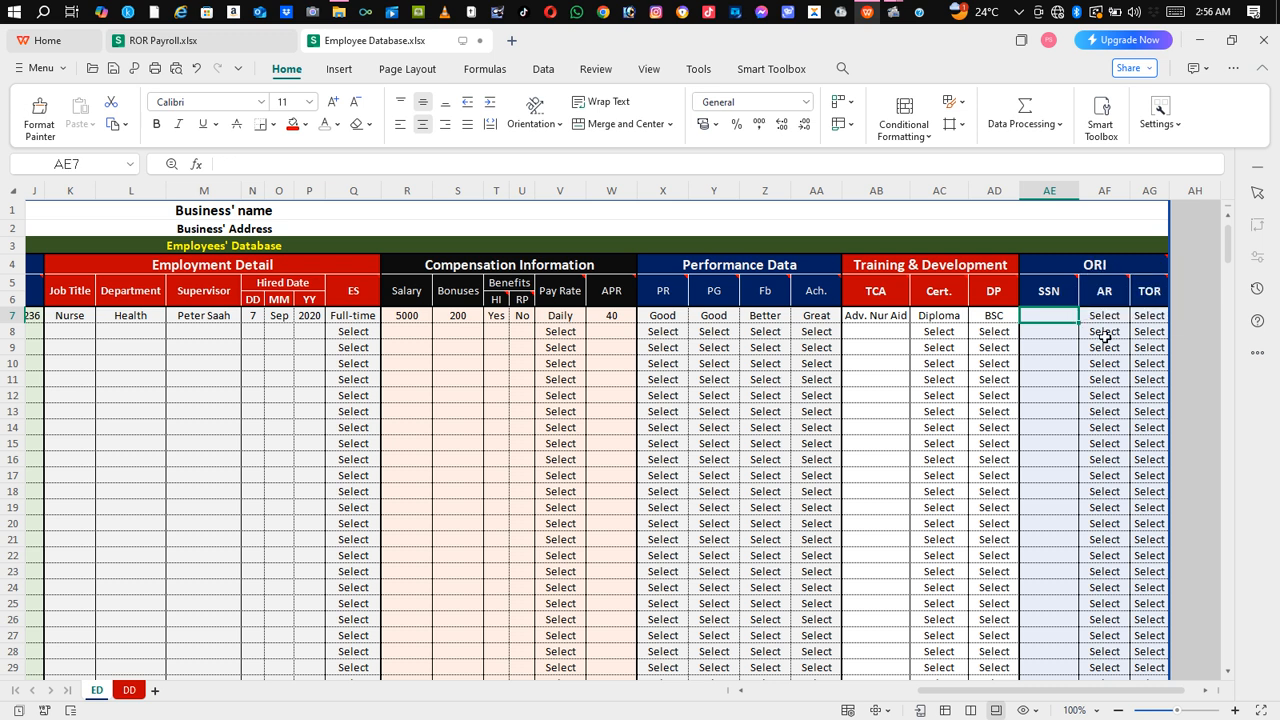
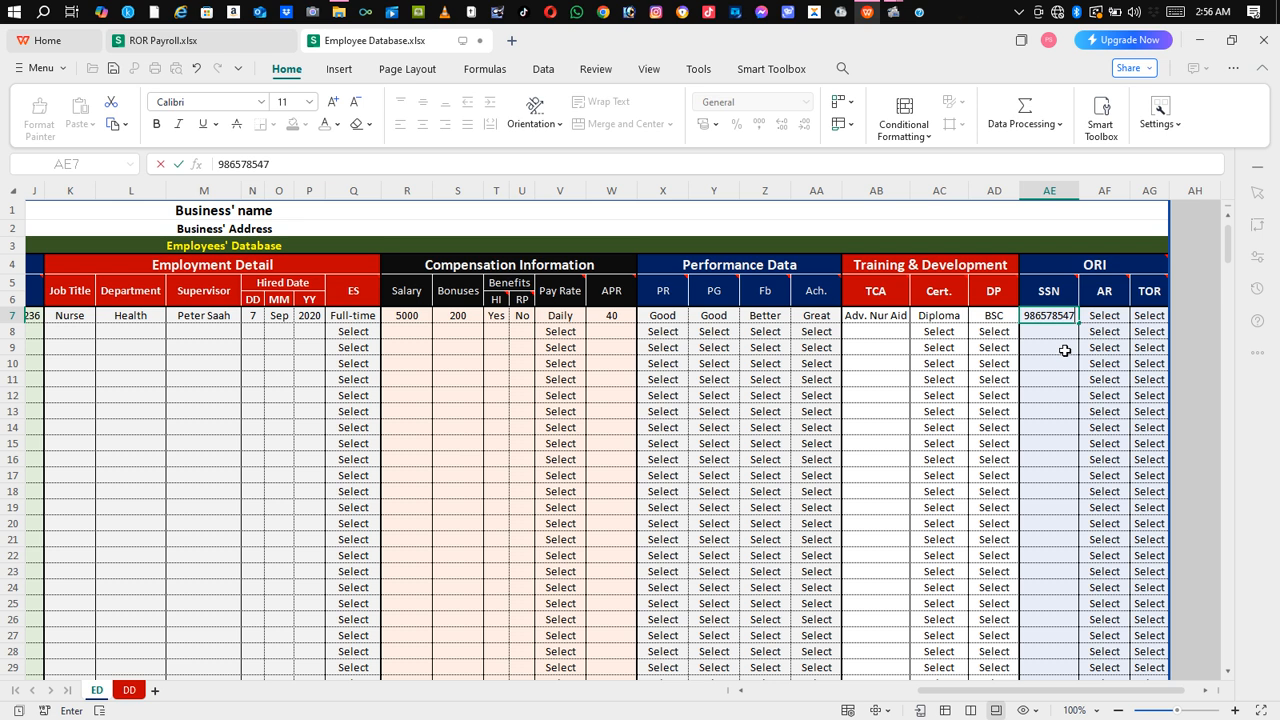
{"action": "left_click", "coordinate": [1066, 350]}
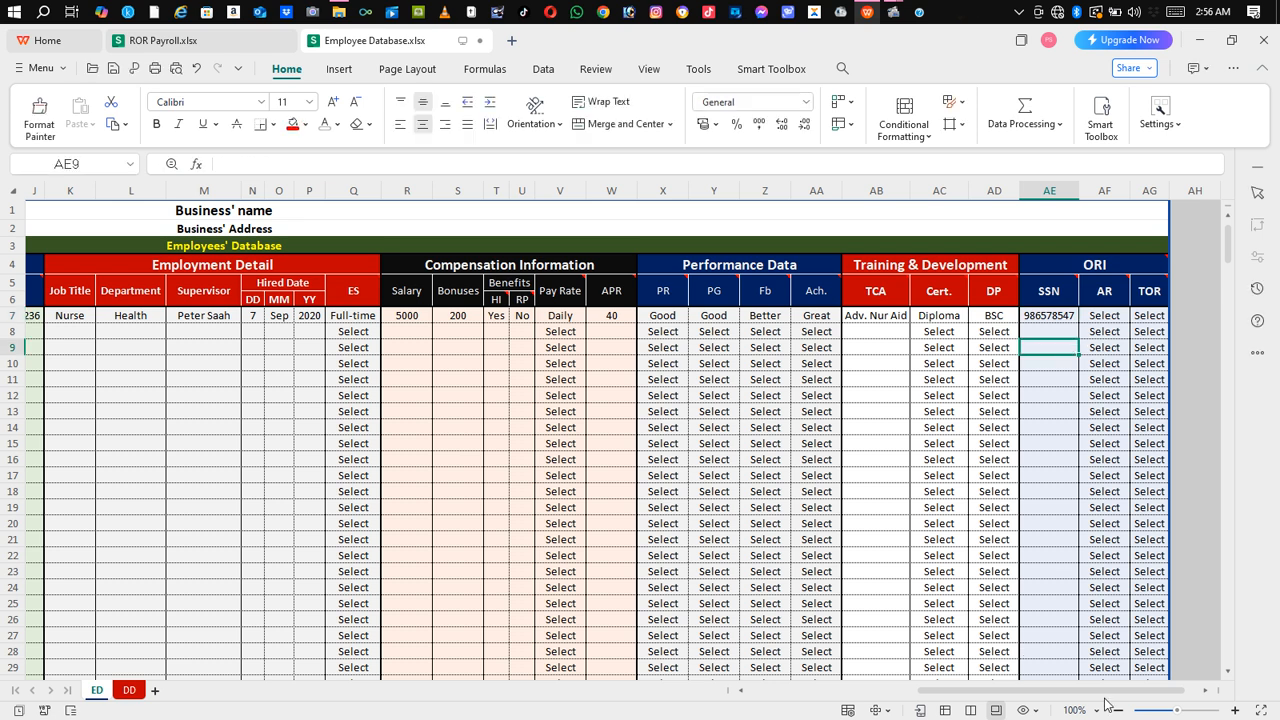
{"action": "scroll", "coordinate": [1140, 690], "scroll_direction": "right", "scroll_amount": 1}
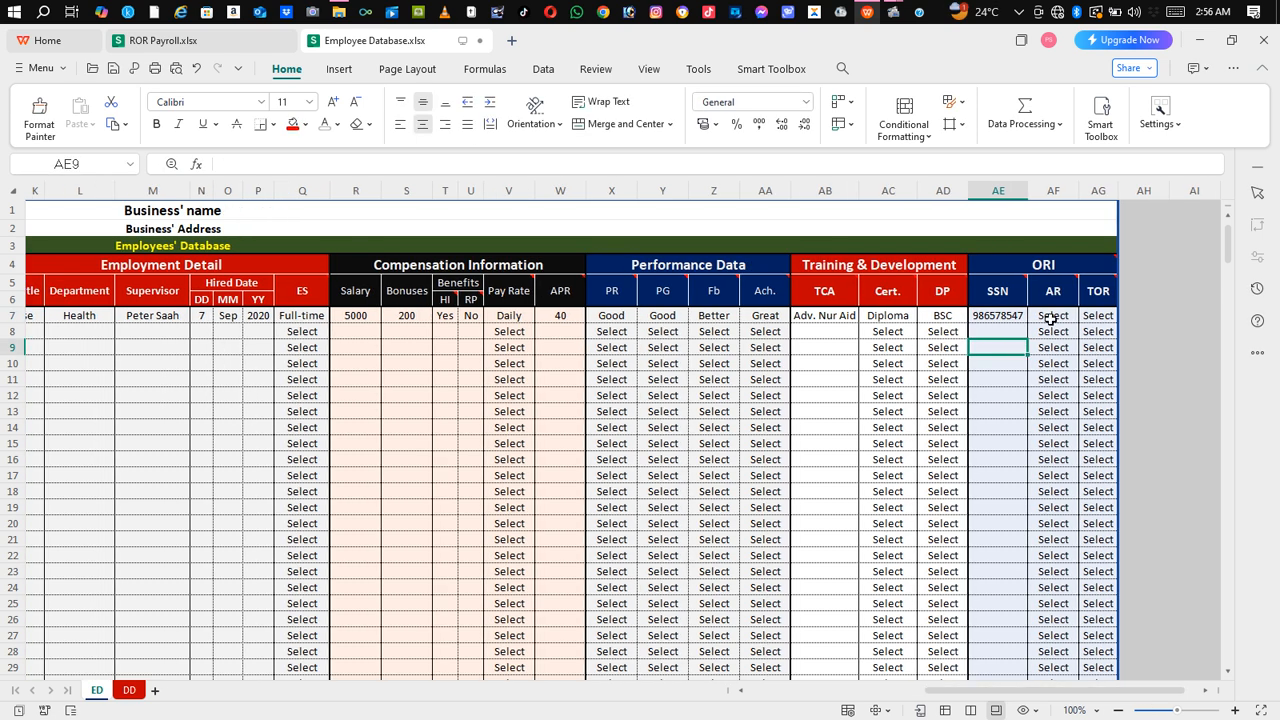
{"action": "mouse_move", "coordinate": [1053, 293]}
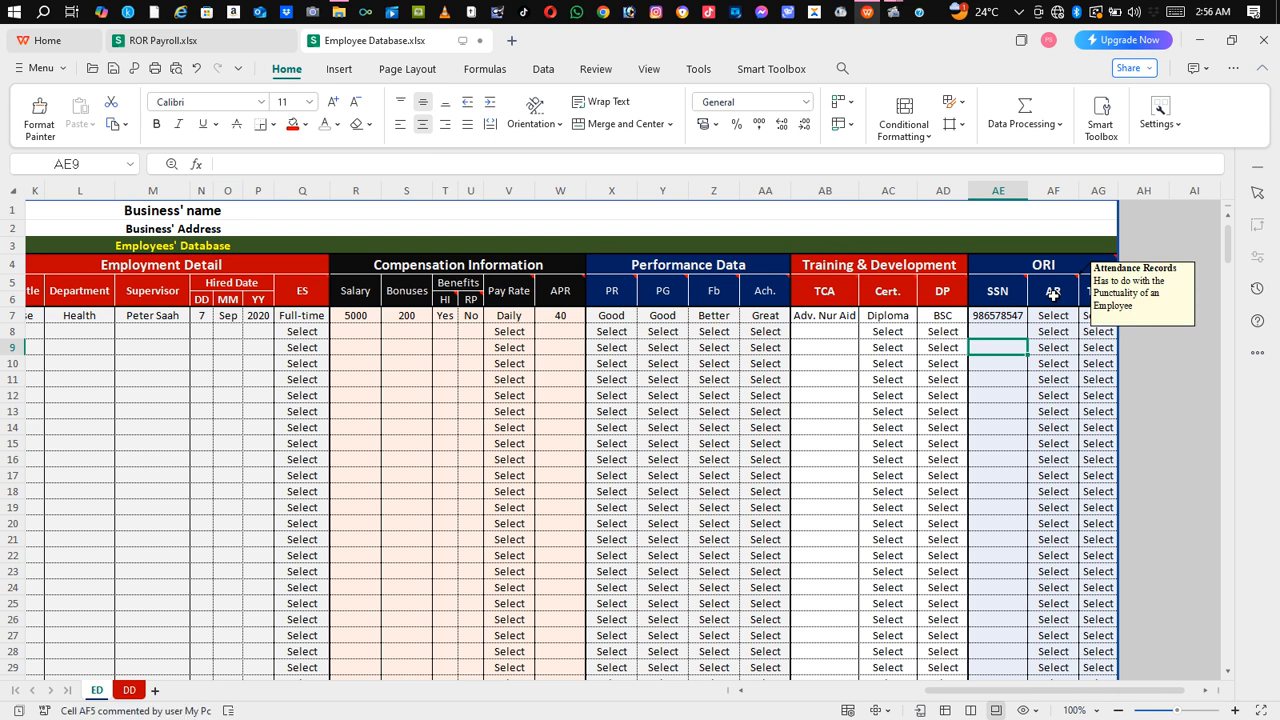
{"action": "left_click", "coordinate": [1053, 293]}
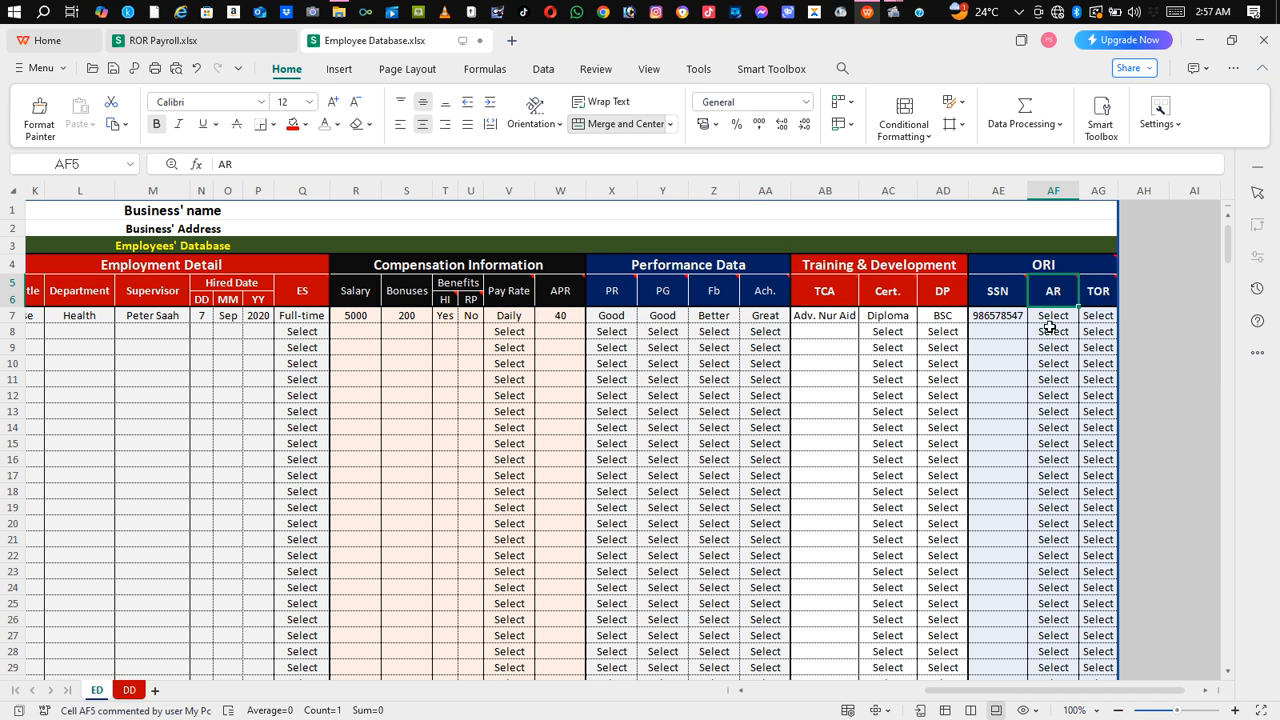
{"action": "left_click", "coordinate": [1058, 316]}
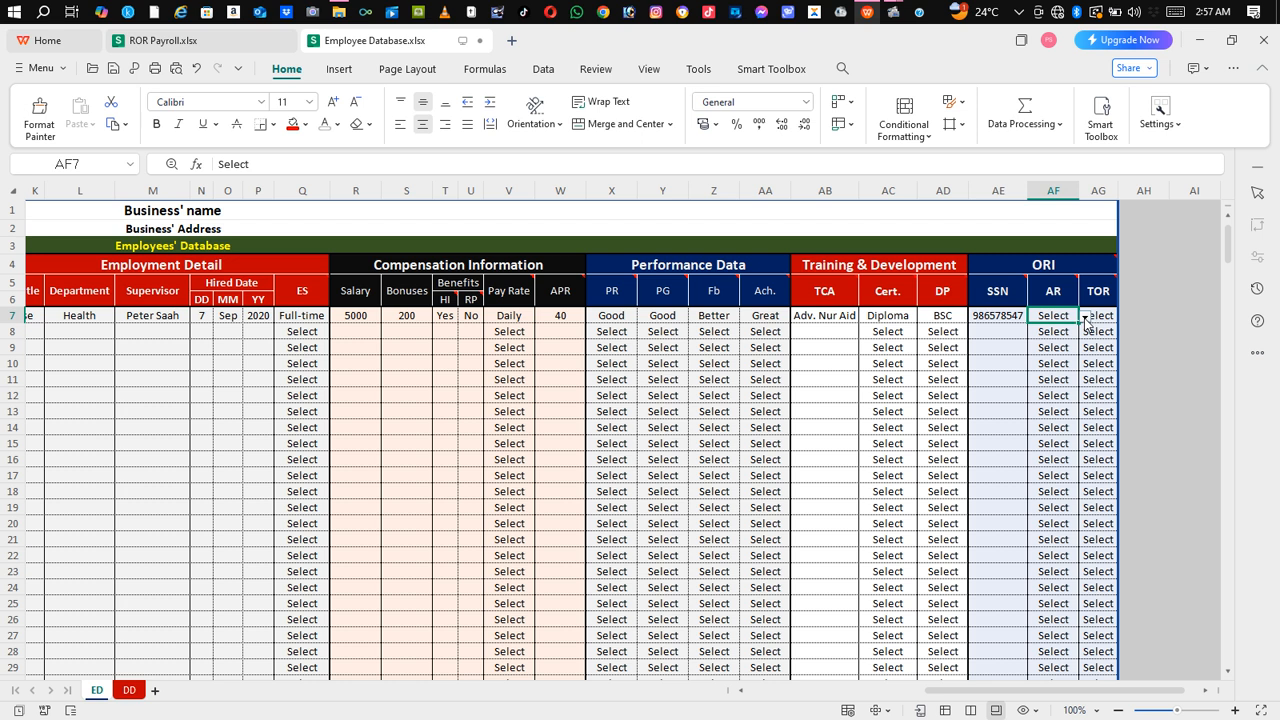
Step: Set the attendance record to Punctual and time-off requests to 7 for the first employee
{"action": "left_click", "coordinate": [1085, 317]}
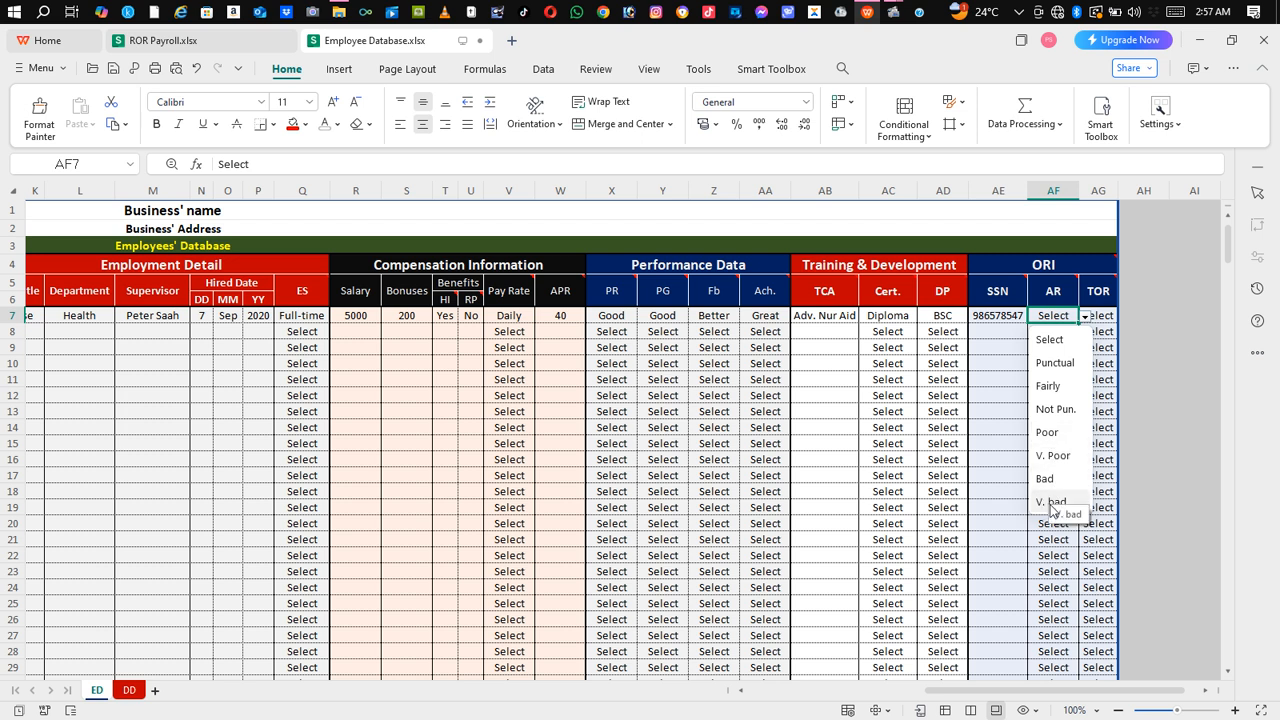
{"action": "left_click", "coordinate": [1056, 364]}
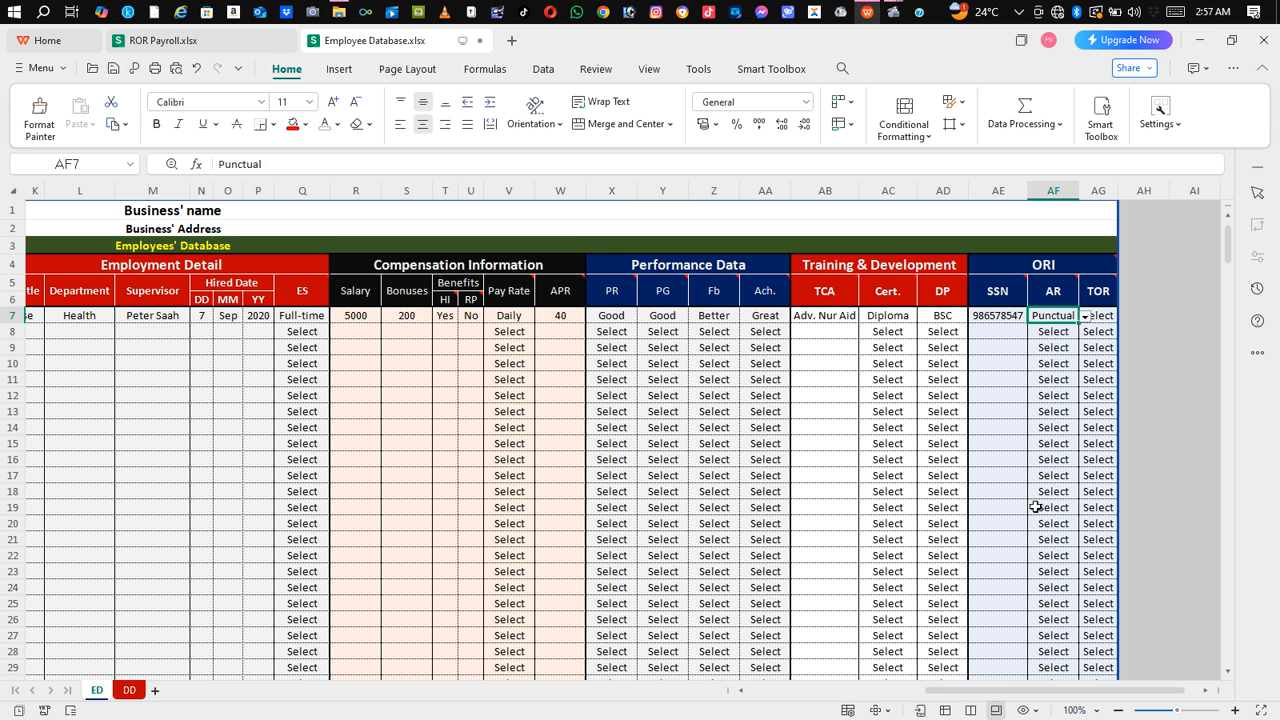
{"action": "mouse_move", "coordinate": [1104, 292]}
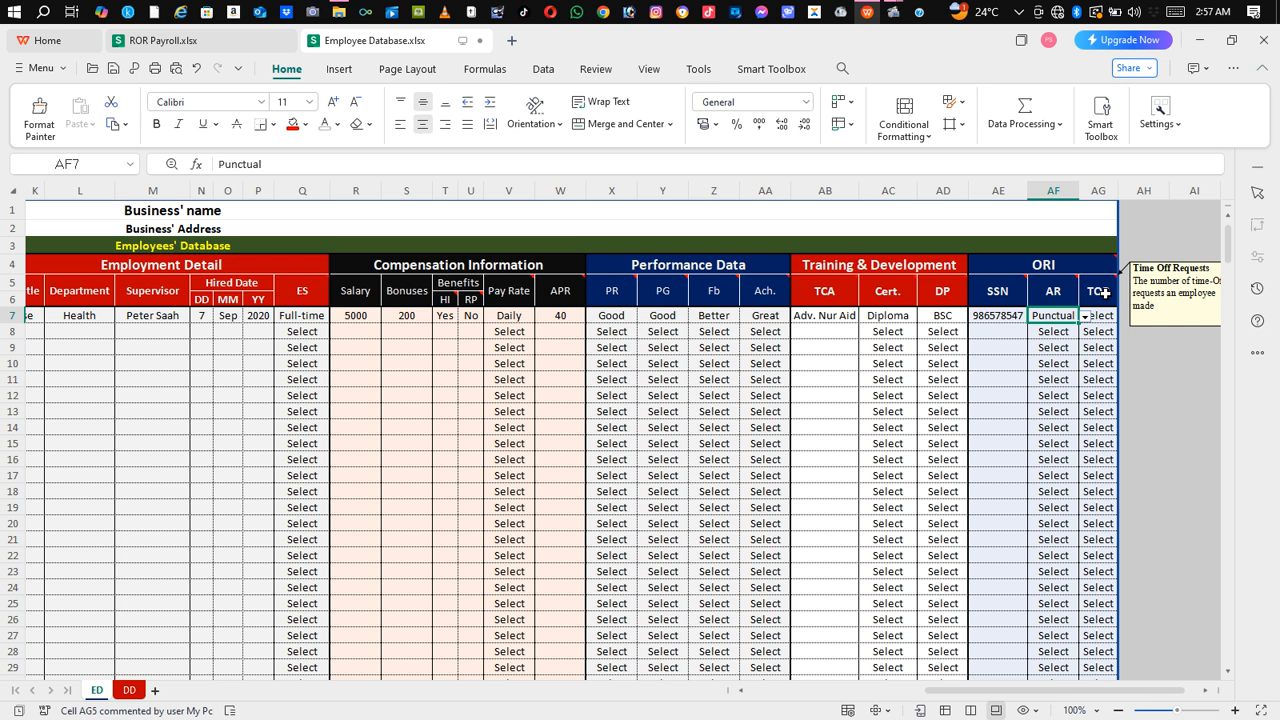
{"action": "left_click", "coordinate": [1103, 314]}
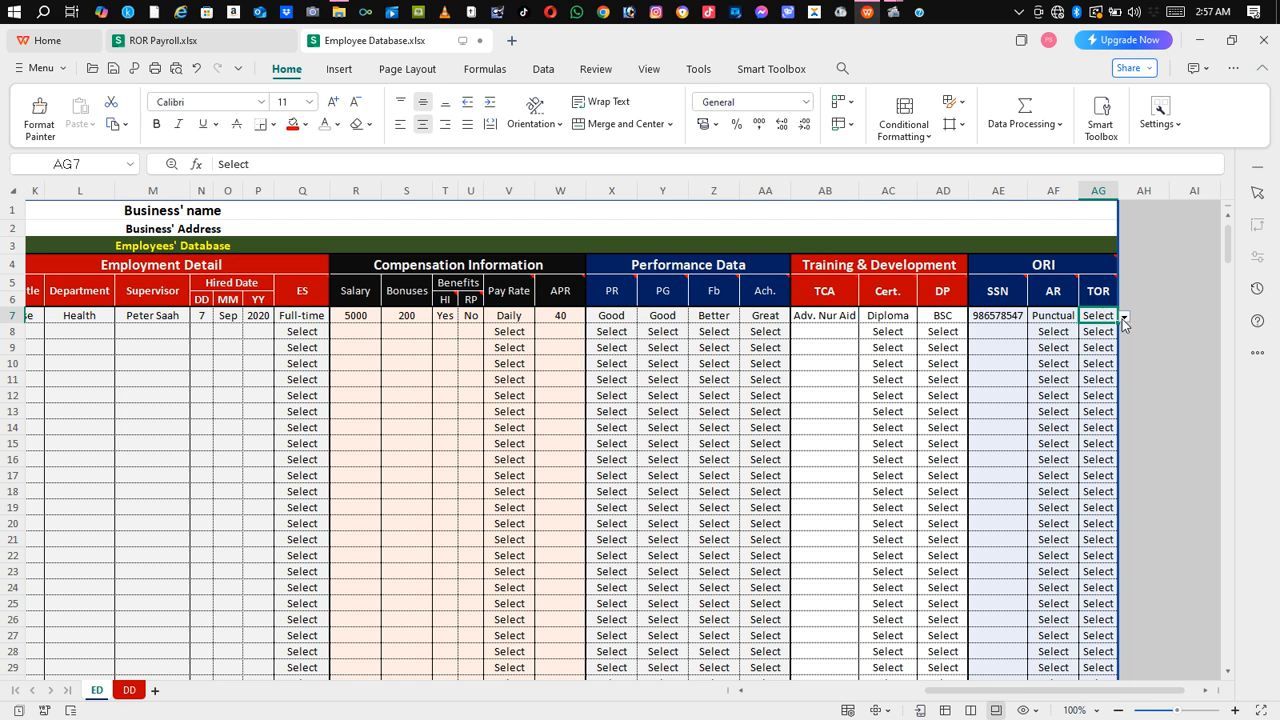
{"action": "left_click", "coordinate": [1123, 318]}
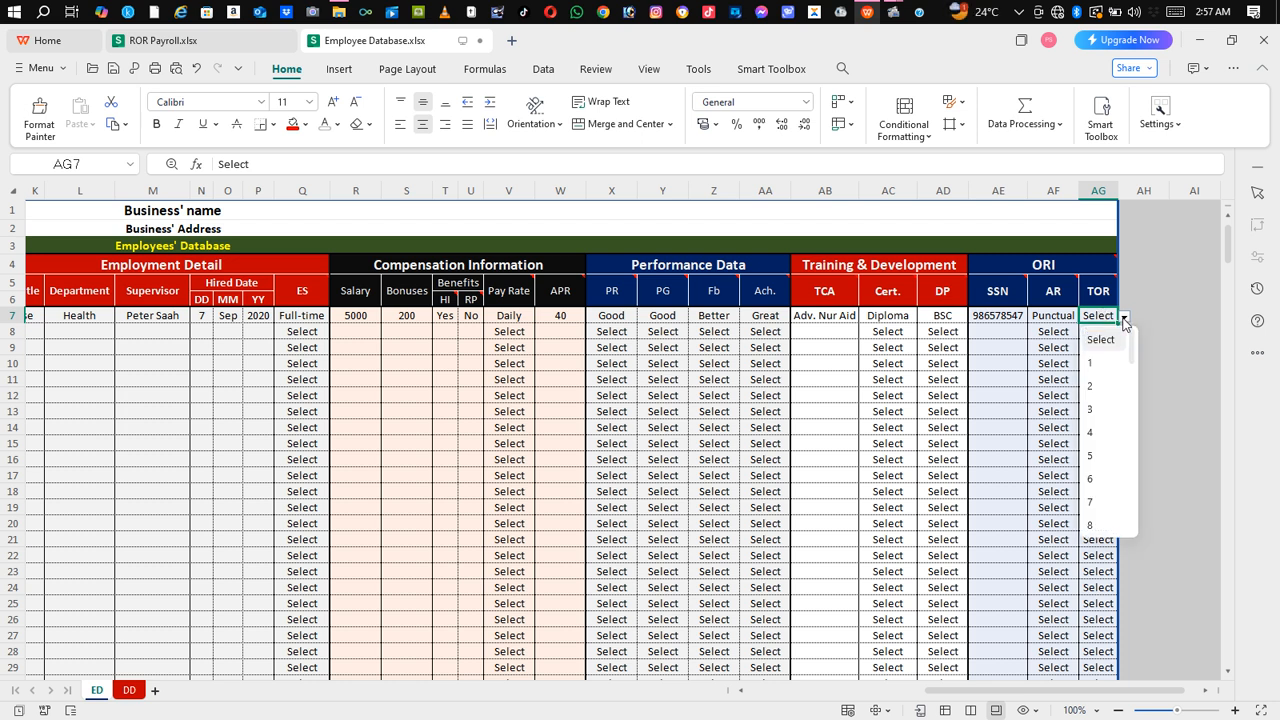
{"action": "left_click", "coordinate": [1090, 503]}
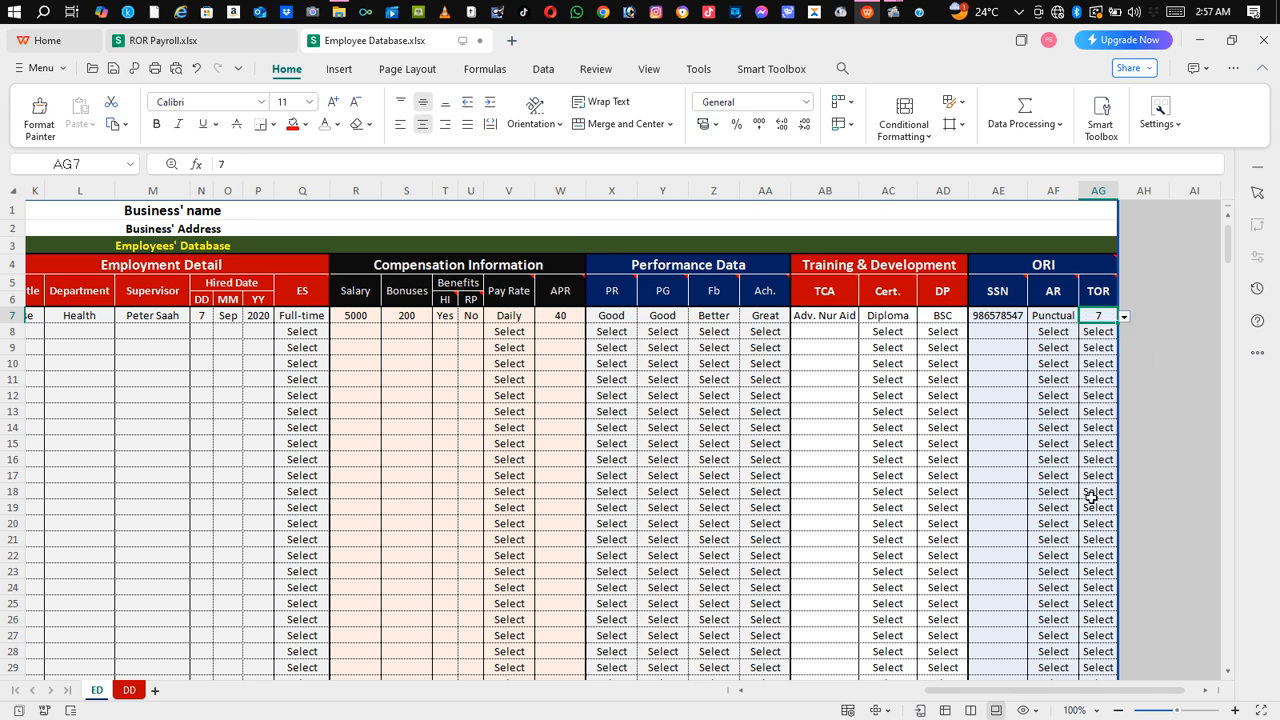
{"action": "left_click", "coordinate": [833, 381]}
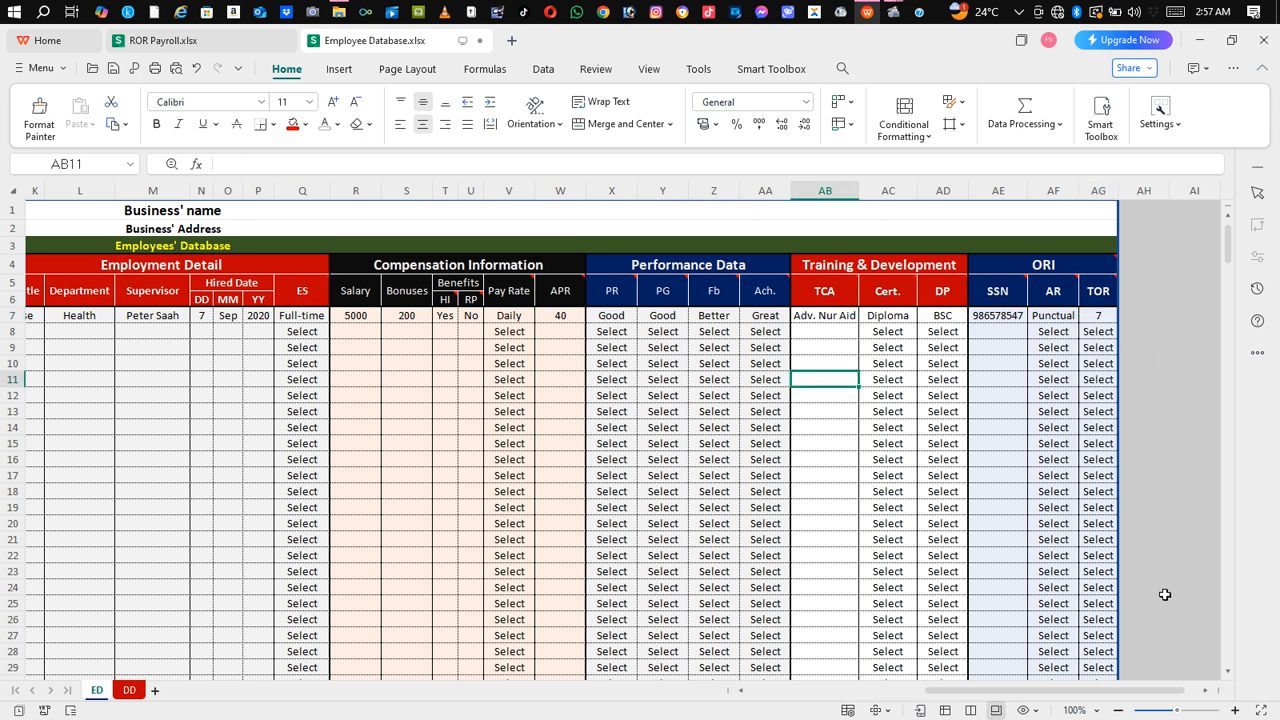
Step: Scroll back to column A and open the sheet's print preview with Ctrl+P
{"action": "left_click_drag", "start_coordinate": [1080, 694], "coordinate": [729, 673]}
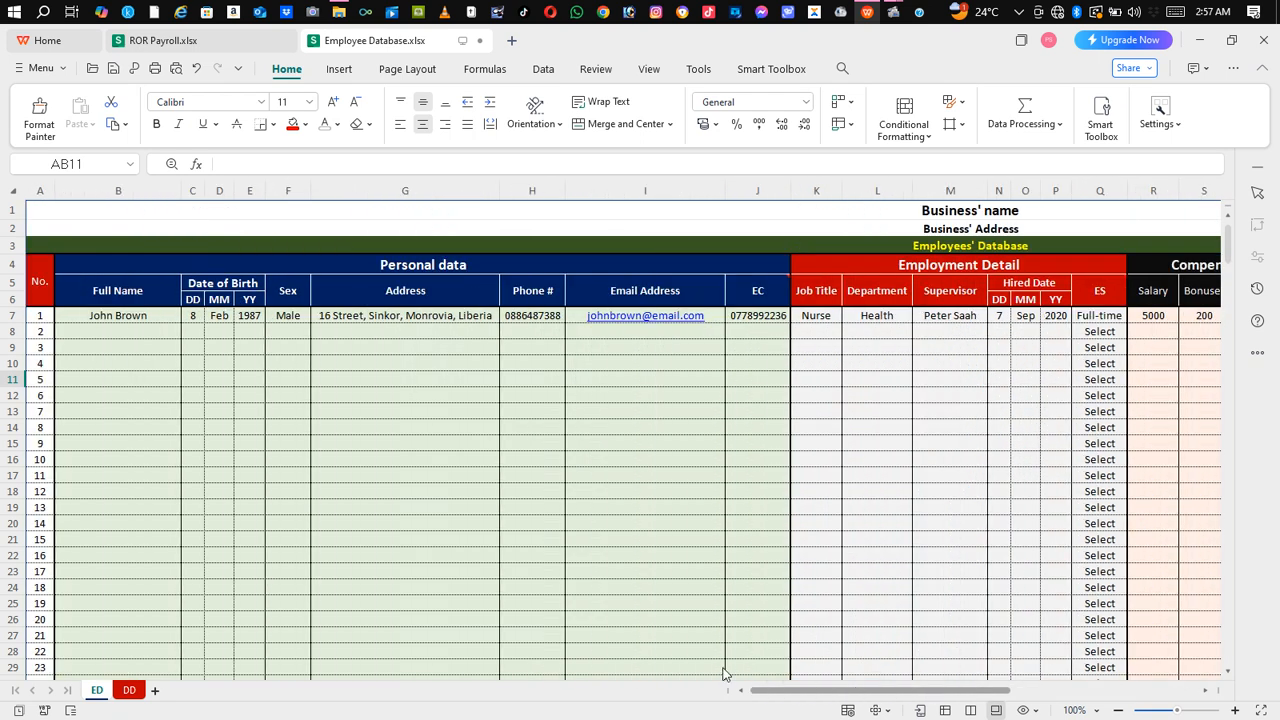
{"action": "left_click_drag", "start_coordinate": [806, 696], "coordinate": [1055, 695]}
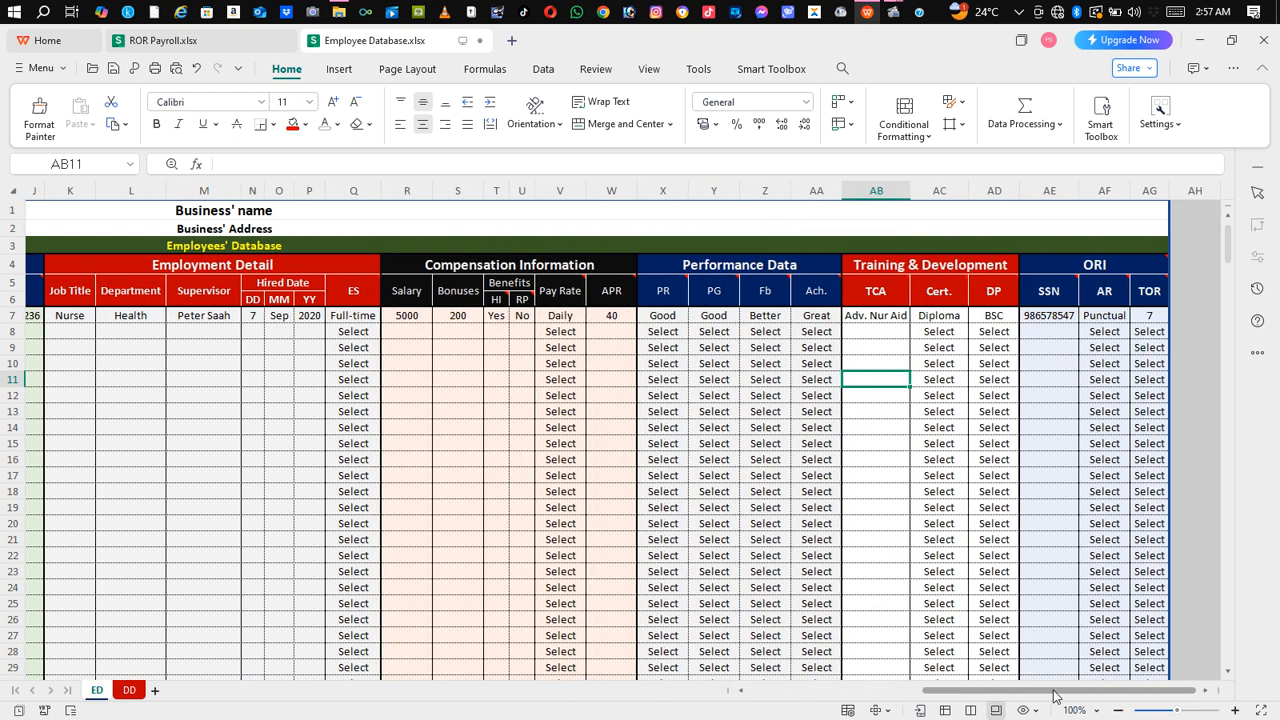
{"action": "left_click_drag", "start_coordinate": [968, 690], "coordinate": [796, 690]}
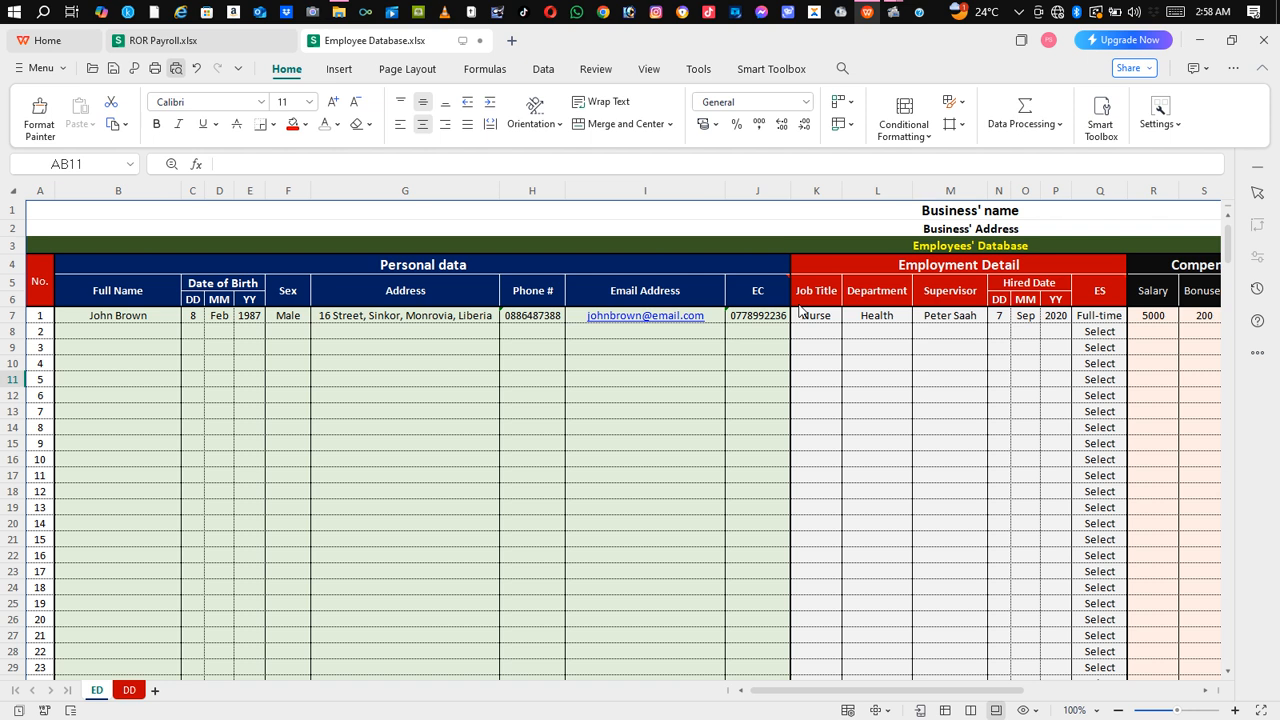
{"action": "key", "text": "ctrl+p"}
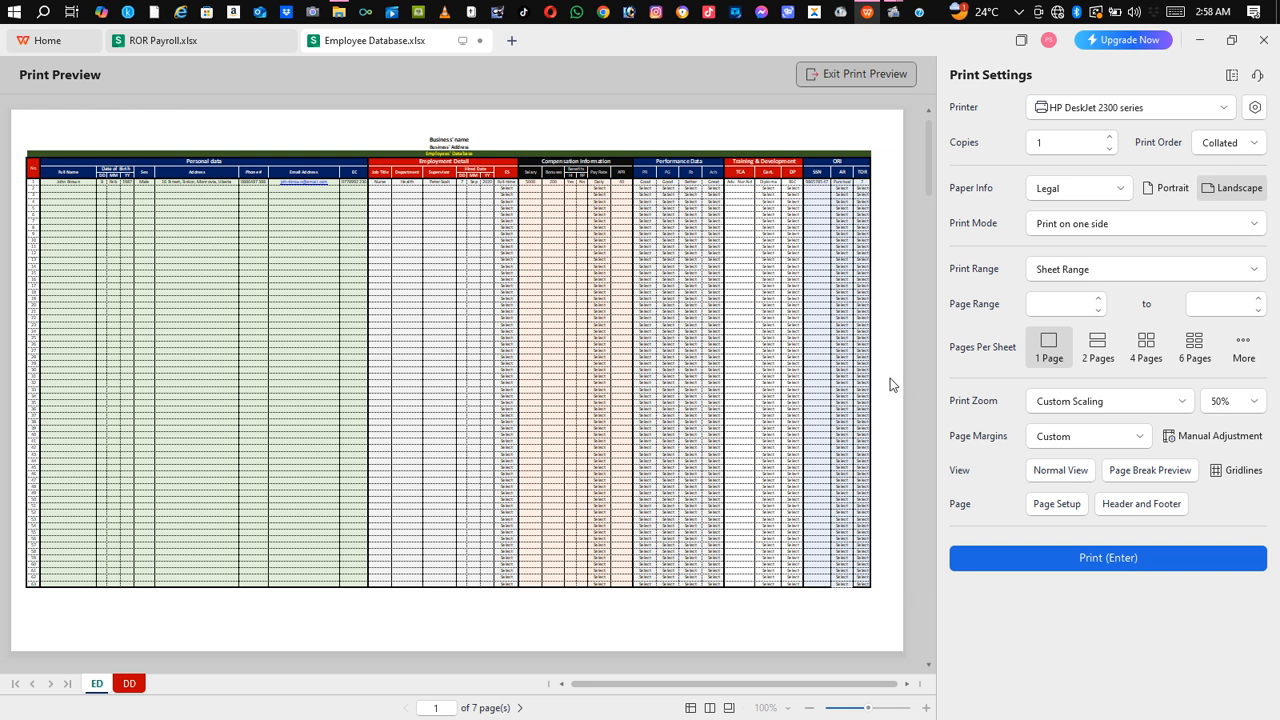
Step: Exit print preview with Esc to return to the normal sheet view
{"action": "key", "text": "Escape"}
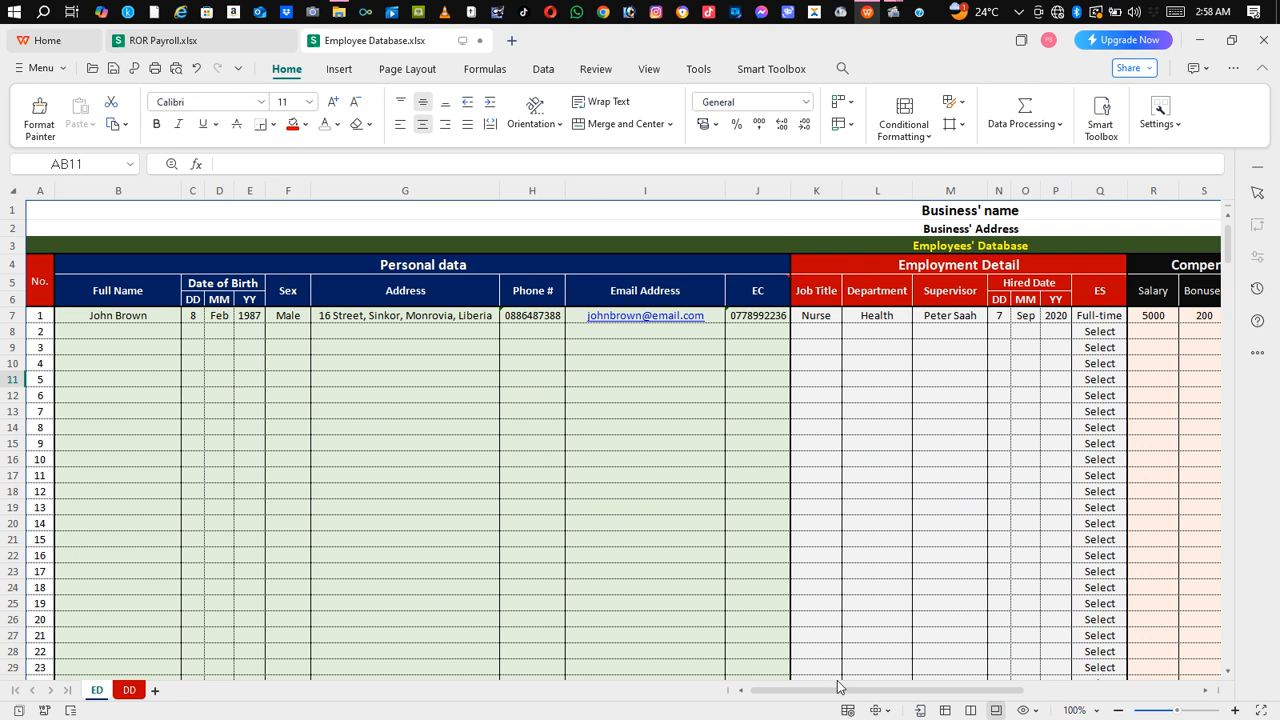
{"action": "left_click_drag", "start_coordinate": [837, 692], "coordinate": [1161, 690]}
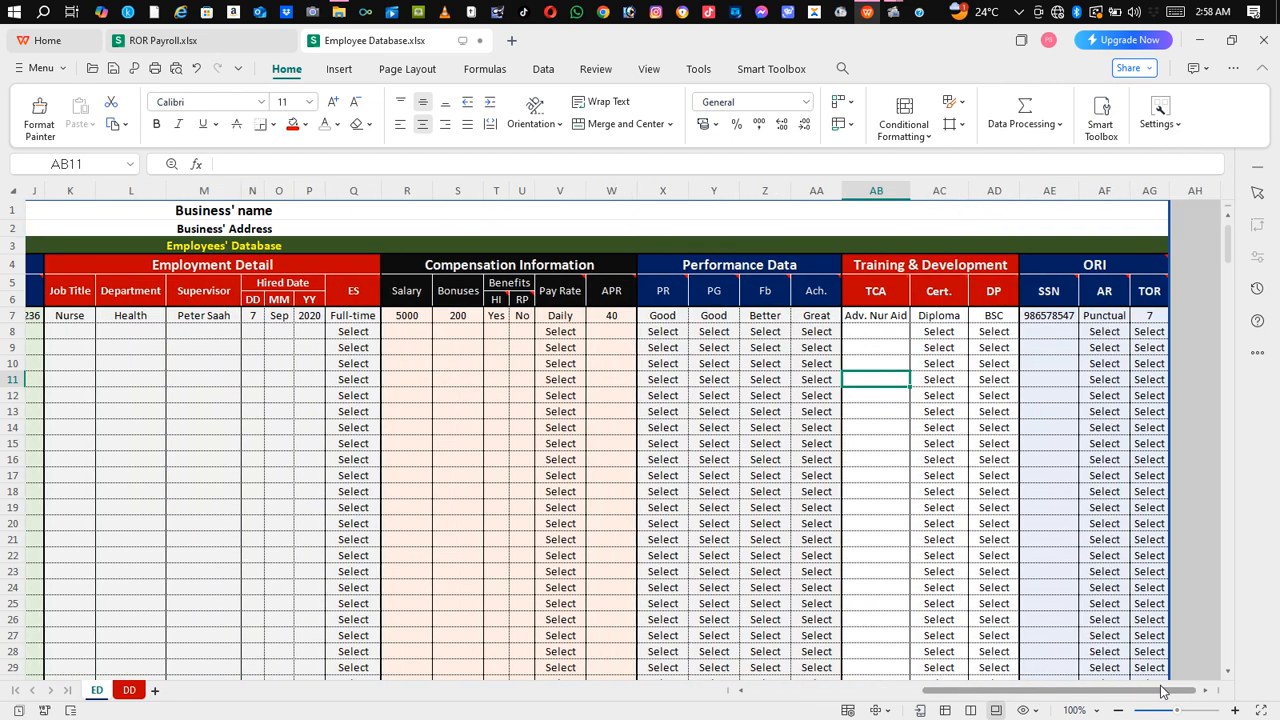
{"action": "left_click_drag", "start_coordinate": [953, 693], "coordinate": [768, 691]}
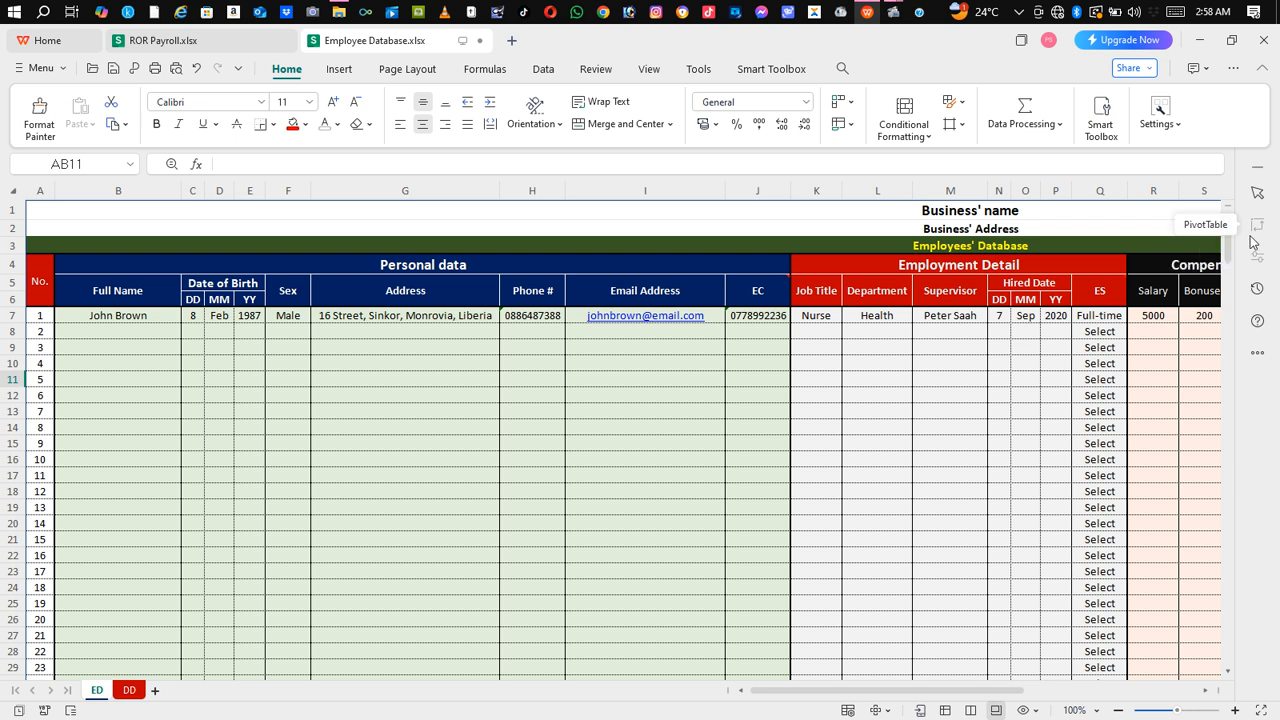
{"action": "left_click_drag", "start_coordinate": [1228, 245], "coordinate": [1244, 660]}
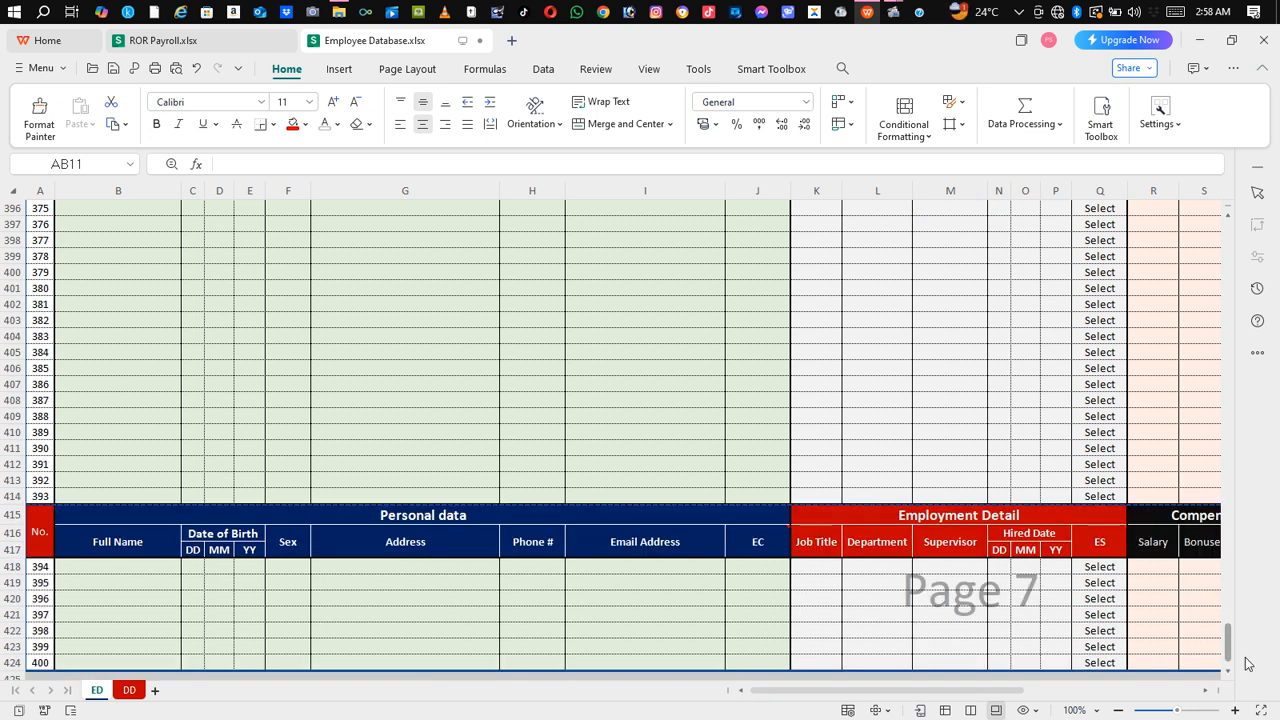
{"action": "left_click_drag", "start_coordinate": [1252, 647], "coordinate": [1248, 203]}
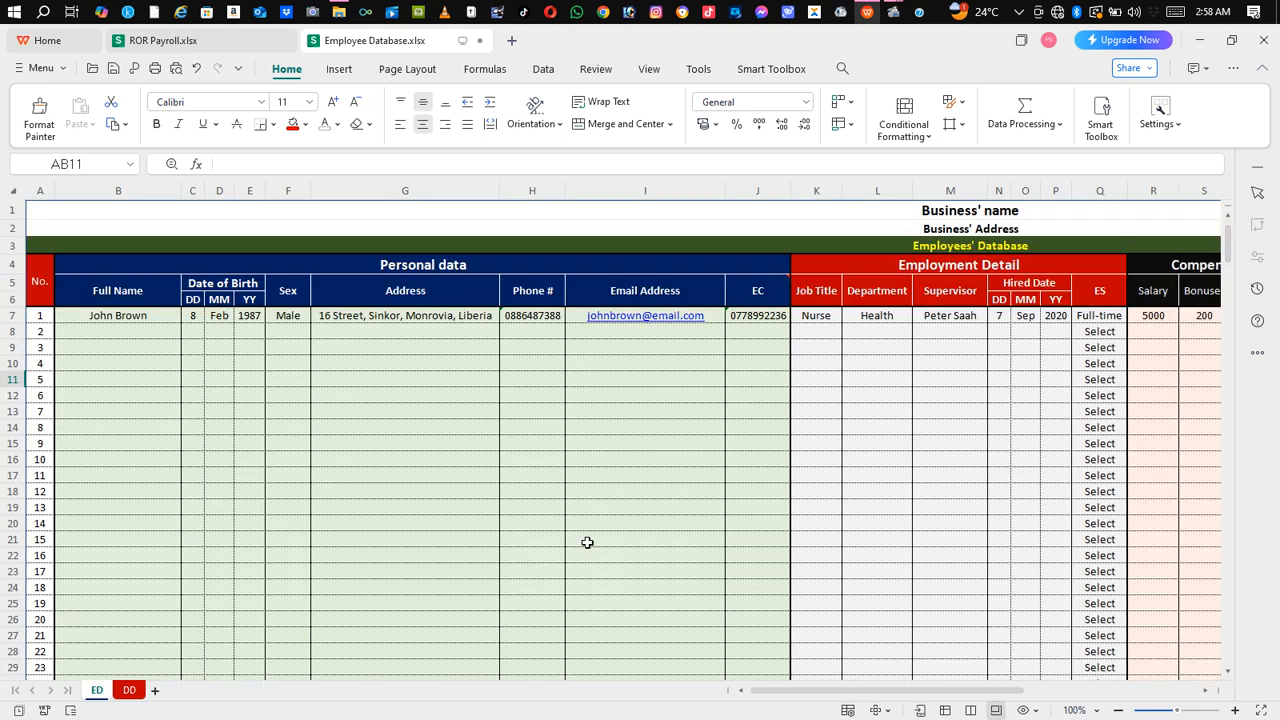
{"action": "left_click", "coordinate": [129, 690]}
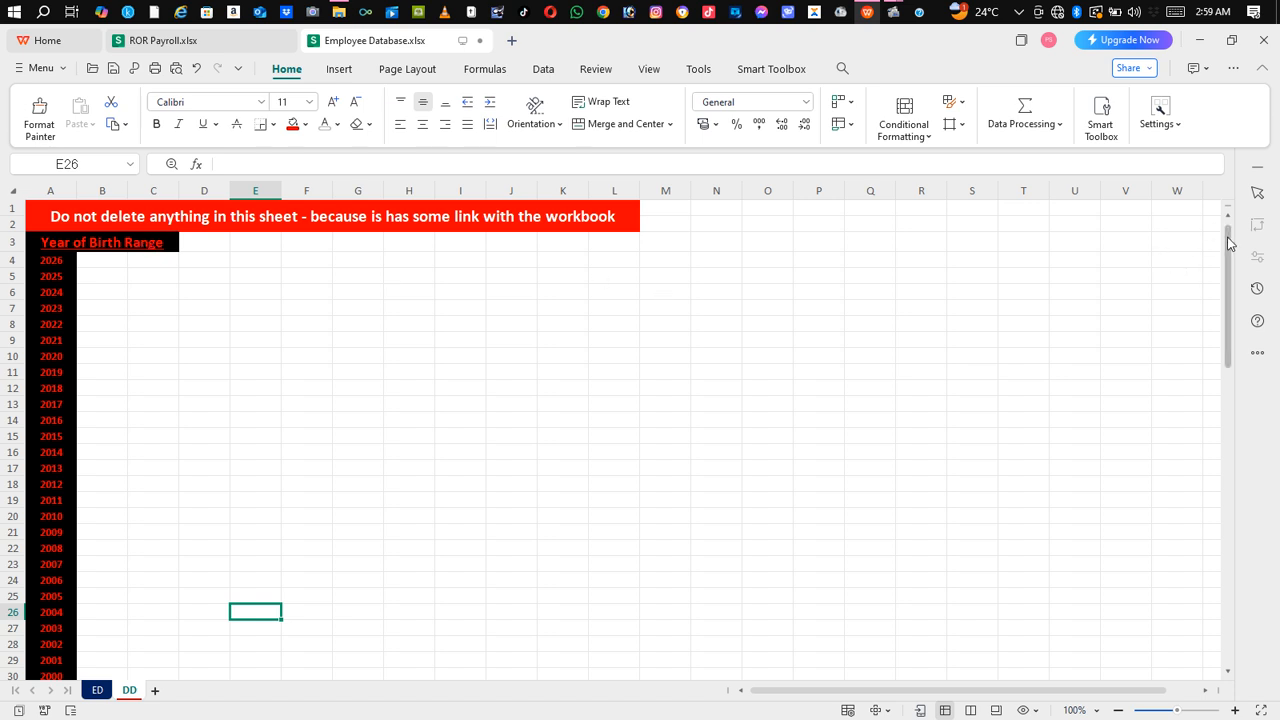
{"action": "left_click_drag", "start_coordinate": [1230, 240], "coordinate": [1258, 556]}
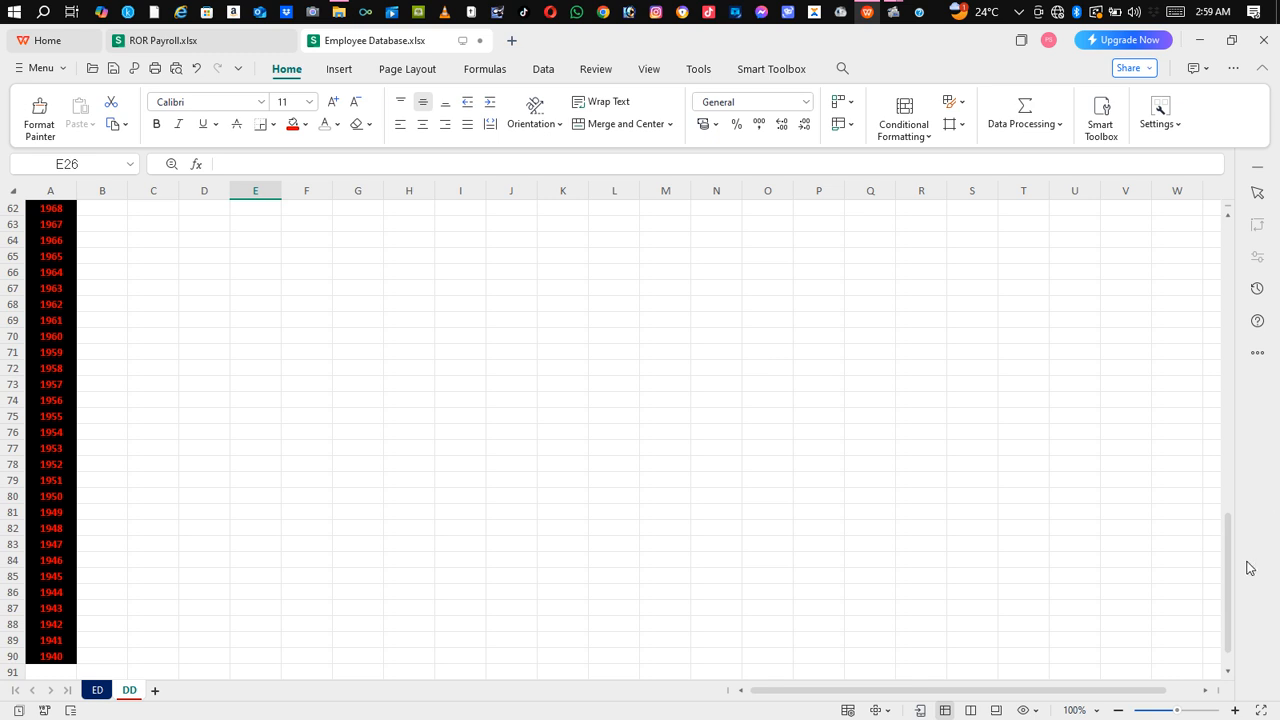
{"action": "left_click_drag", "start_coordinate": [1229, 582], "coordinate": [1238, 226]}
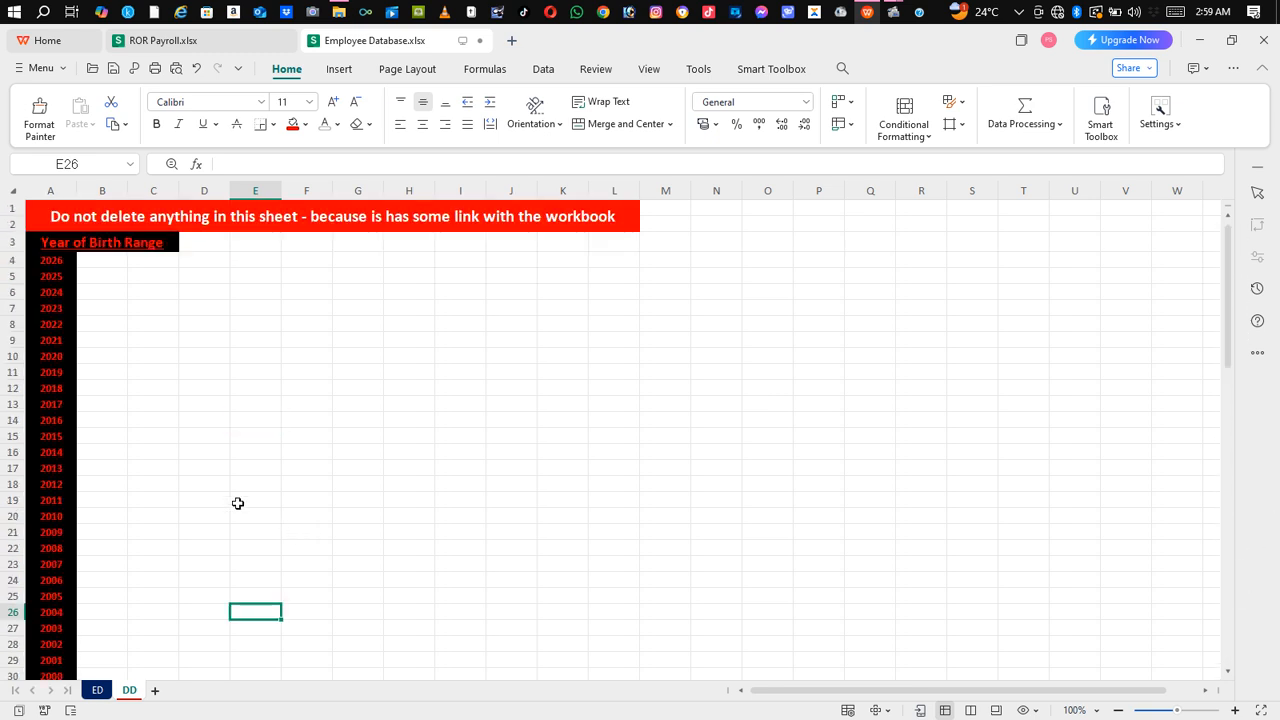
{"action": "left_click", "coordinate": [96, 691]}
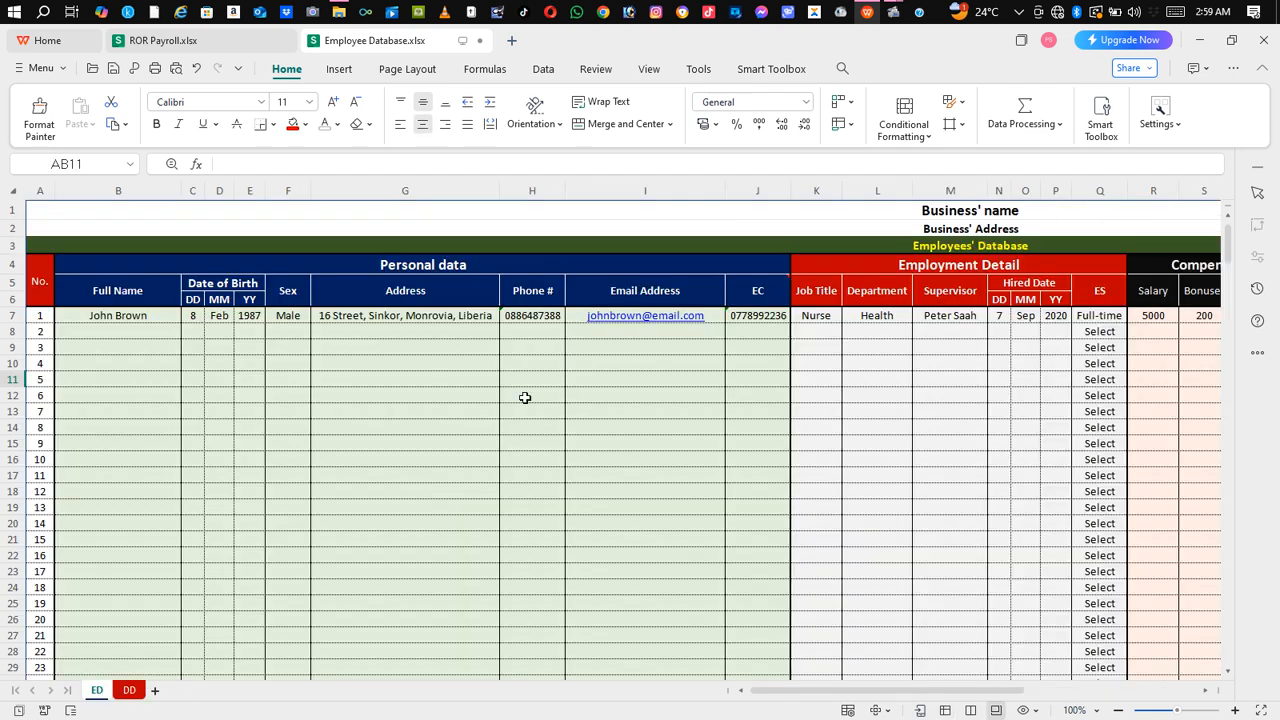
{"action": "left_click", "coordinate": [251, 318]}
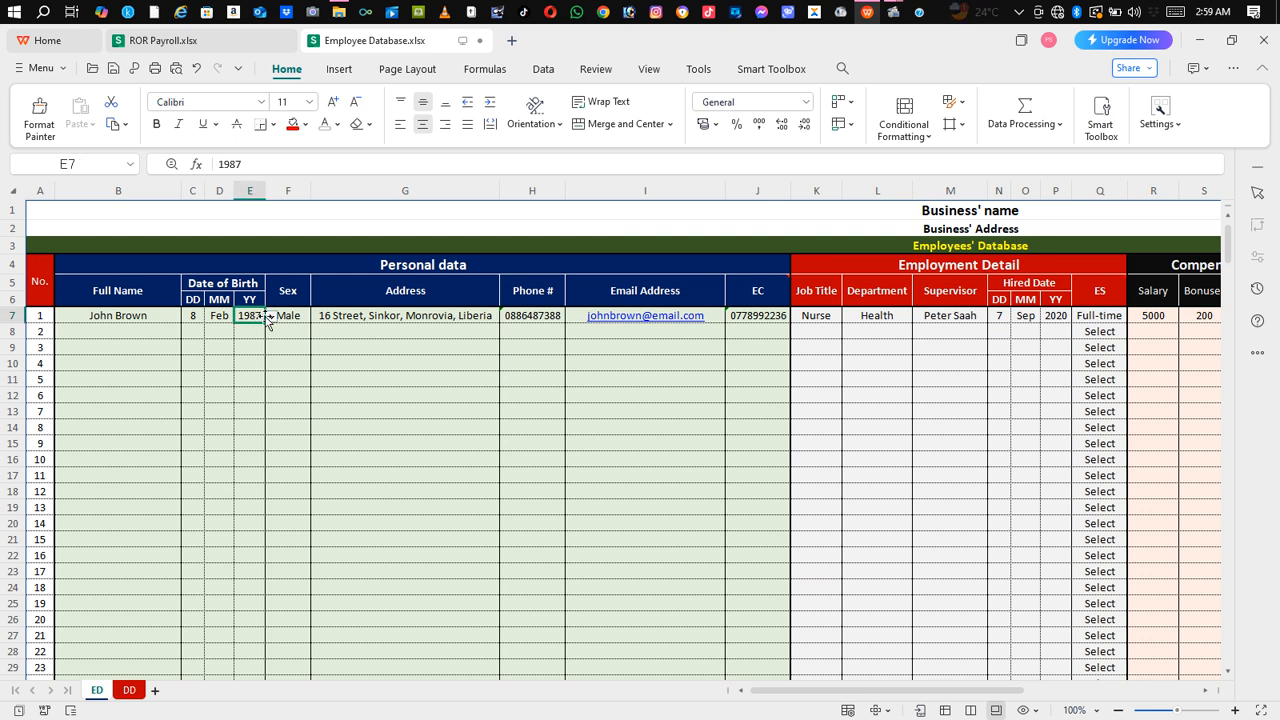
{"action": "left_click", "coordinate": [270, 317]}
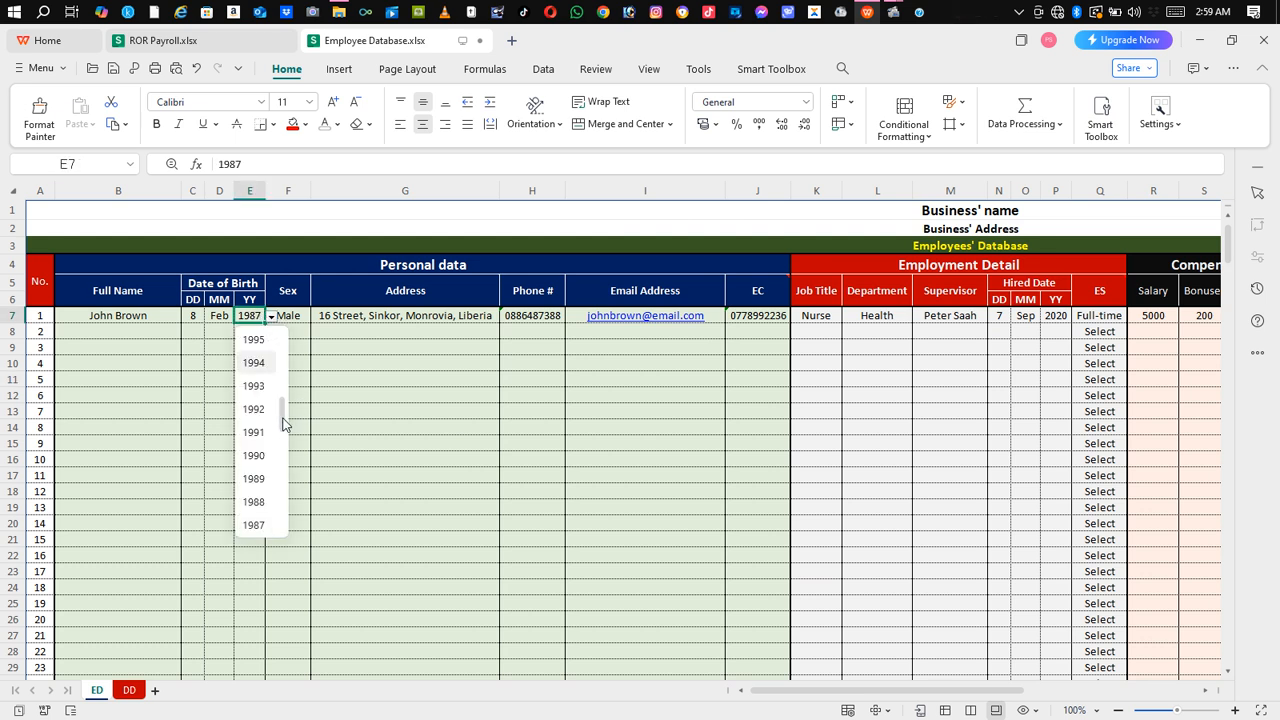
{"action": "left_click_drag", "start_coordinate": [284, 420], "coordinate": [274, 330]}
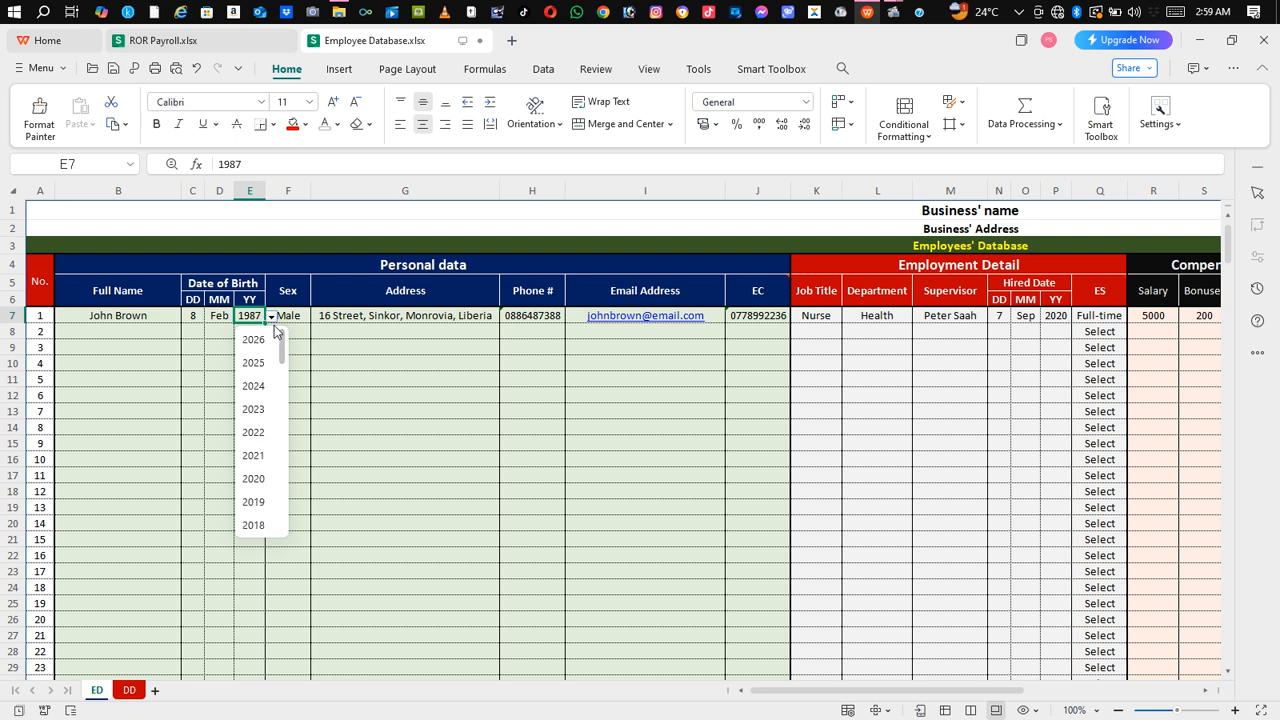
{"action": "left_click", "coordinate": [364, 366]}
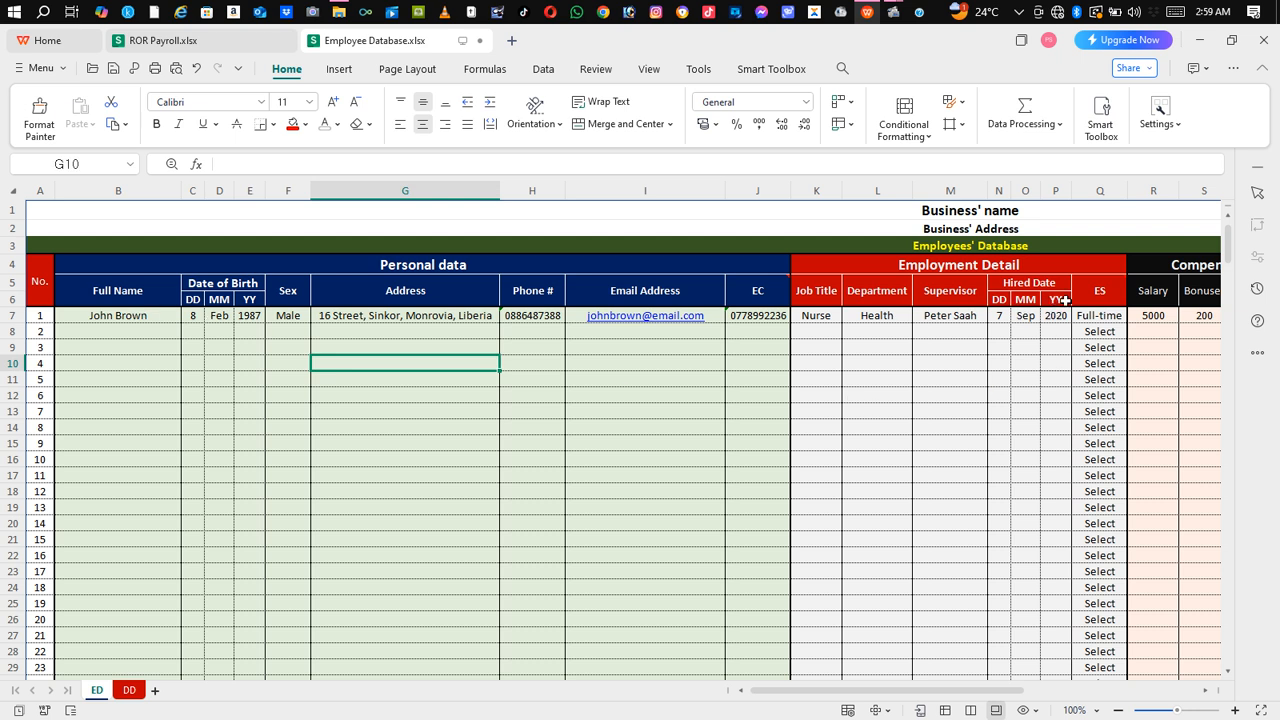
{"action": "left_click", "coordinate": [1057, 314]}
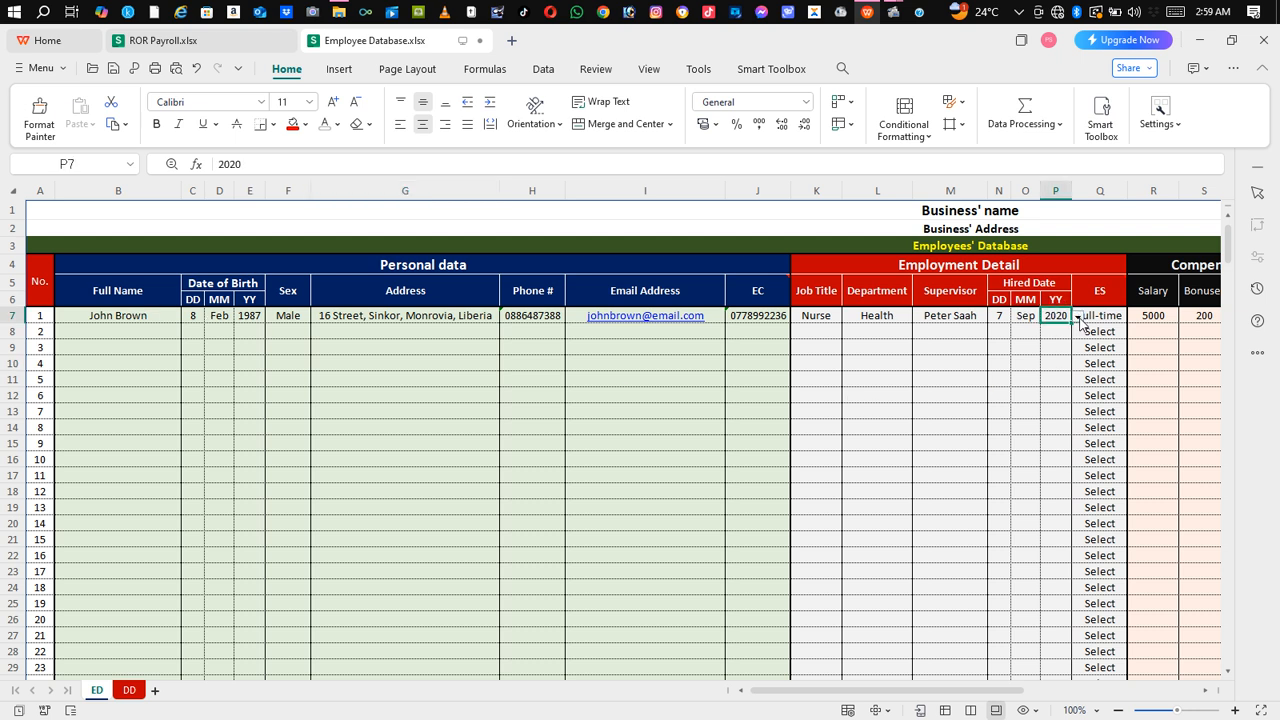
{"action": "left_click", "coordinate": [1077, 316]}
{"action": "left_click_drag", "start_coordinate": [1090, 387], "coordinate": [1108, 337]}
{"action": "left_click", "coordinate": [749, 390]}
Step: Flip between the ED and DD sheets, scroll across the ED columns, then settle on DD
{"action": "left_click", "coordinate": [130, 691]}
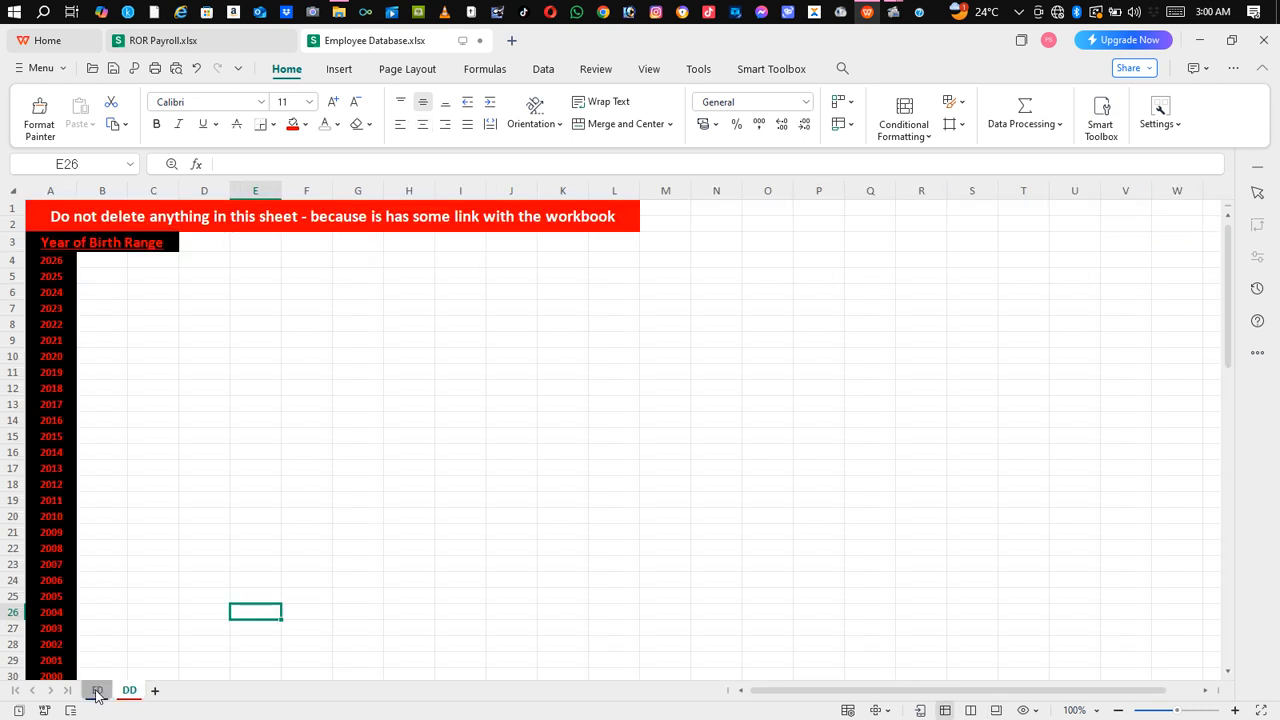
{"action": "left_click", "coordinate": [96, 691]}
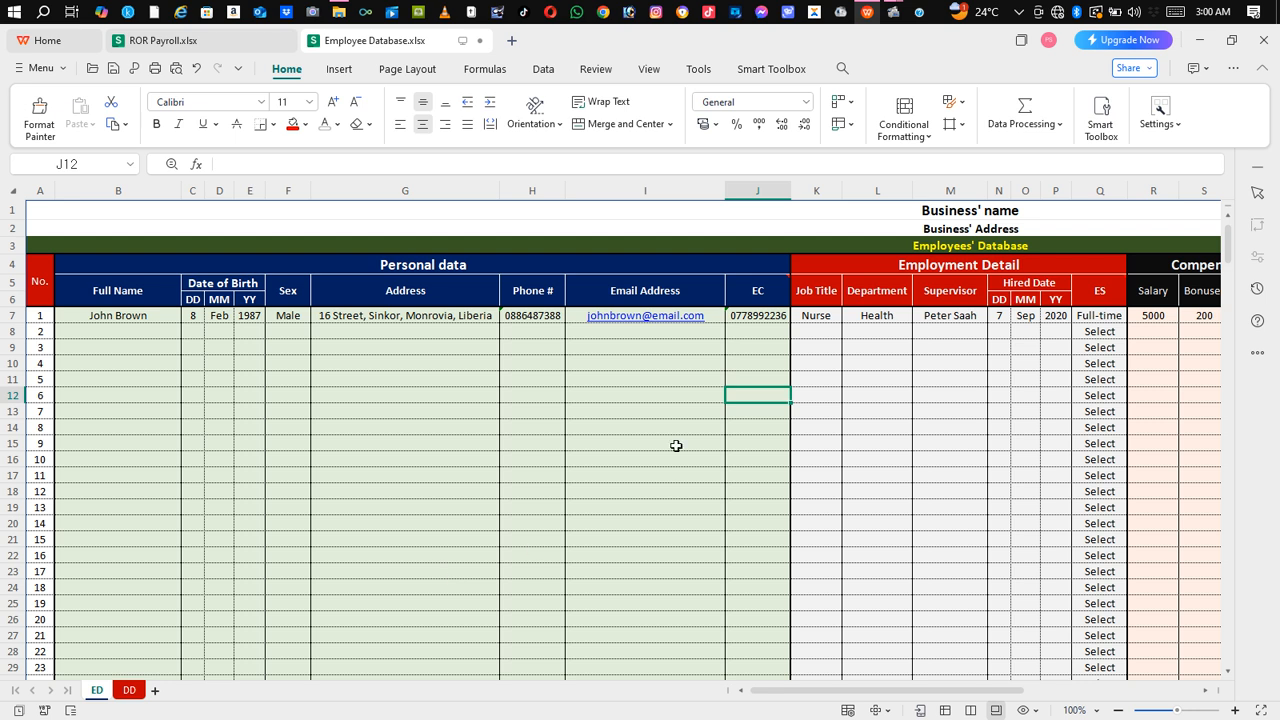
{"action": "left_click", "coordinate": [130, 691]}
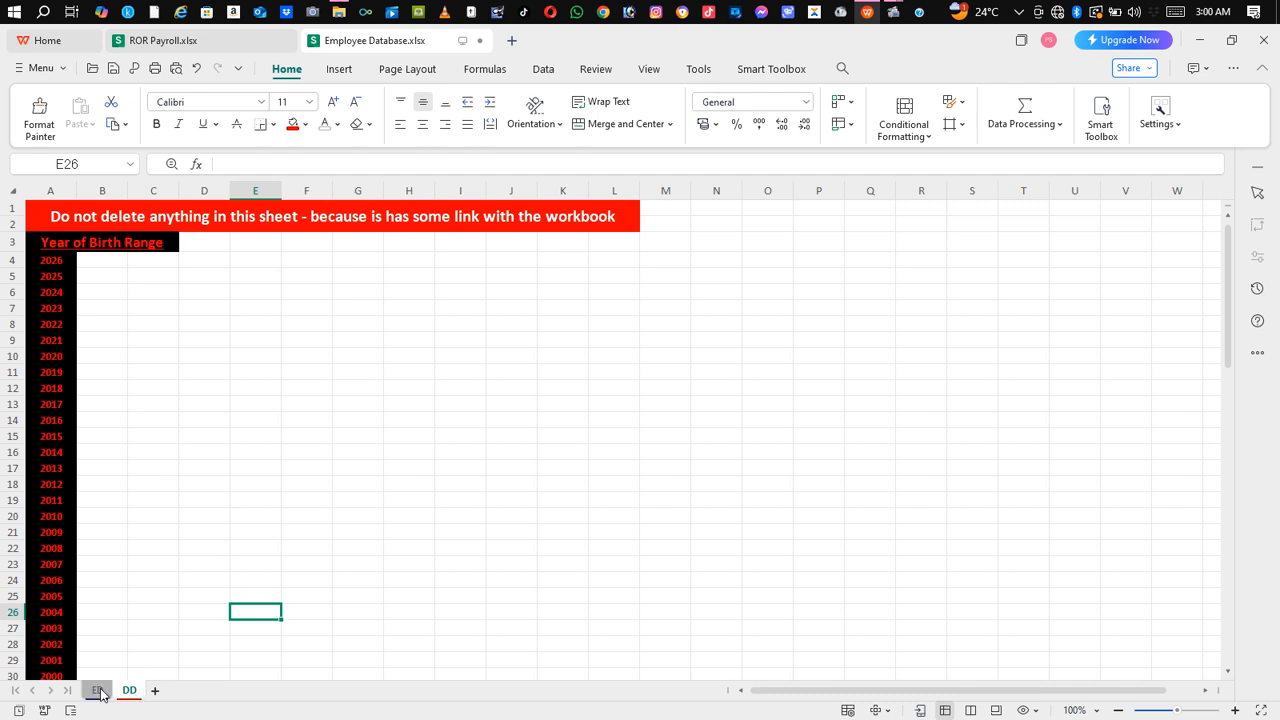
{"action": "key", "text": "ctrl+Page_Up"}
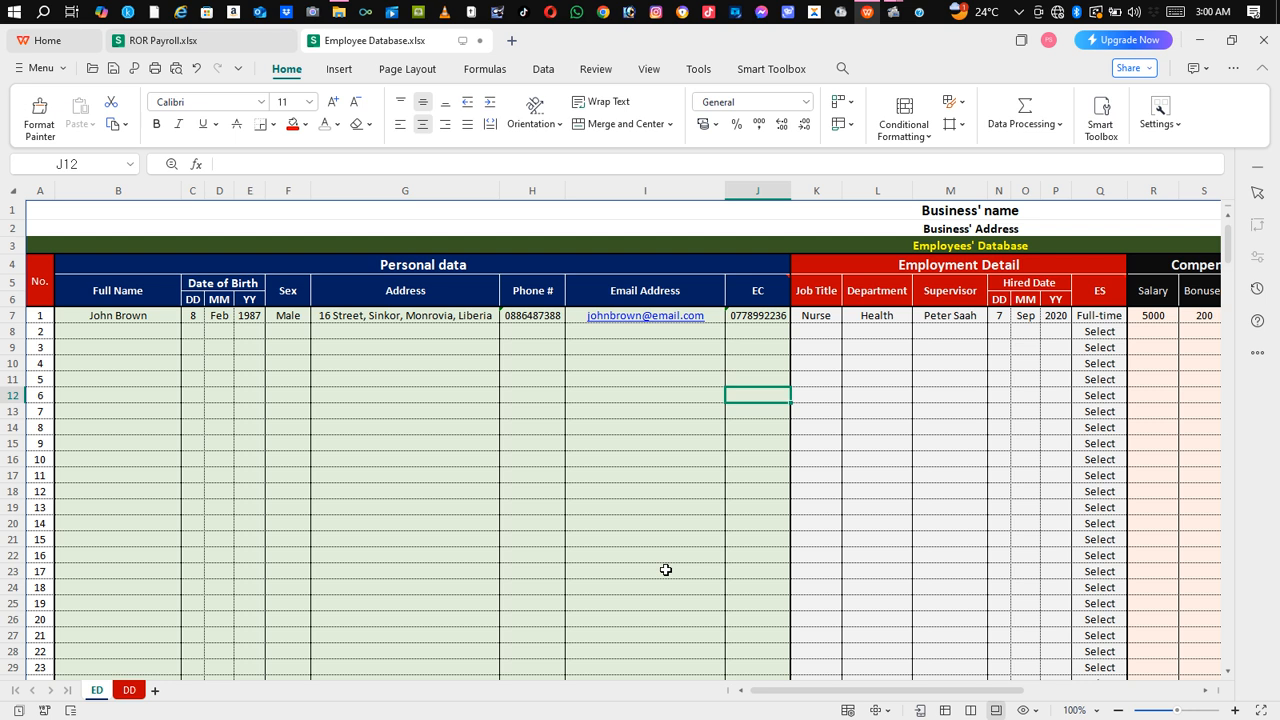
{"action": "left_click", "coordinate": [128, 690]}
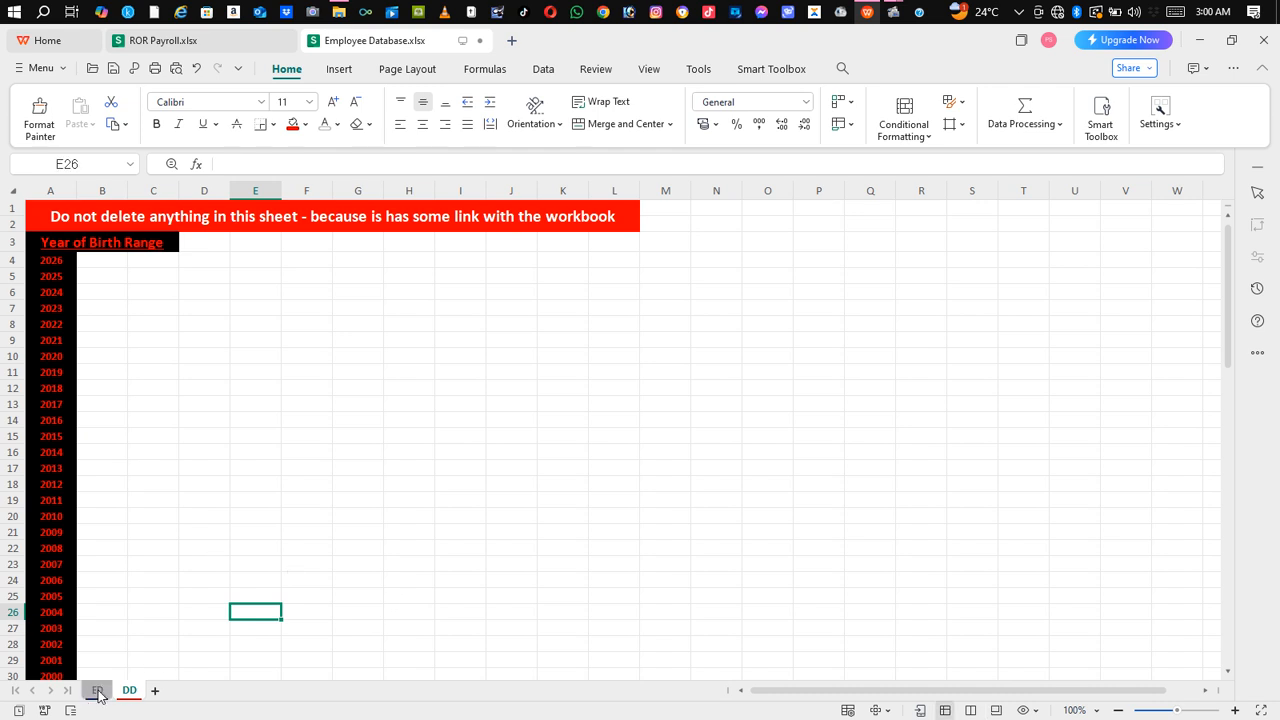
{"action": "left_click", "coordinate": [97, 690]}
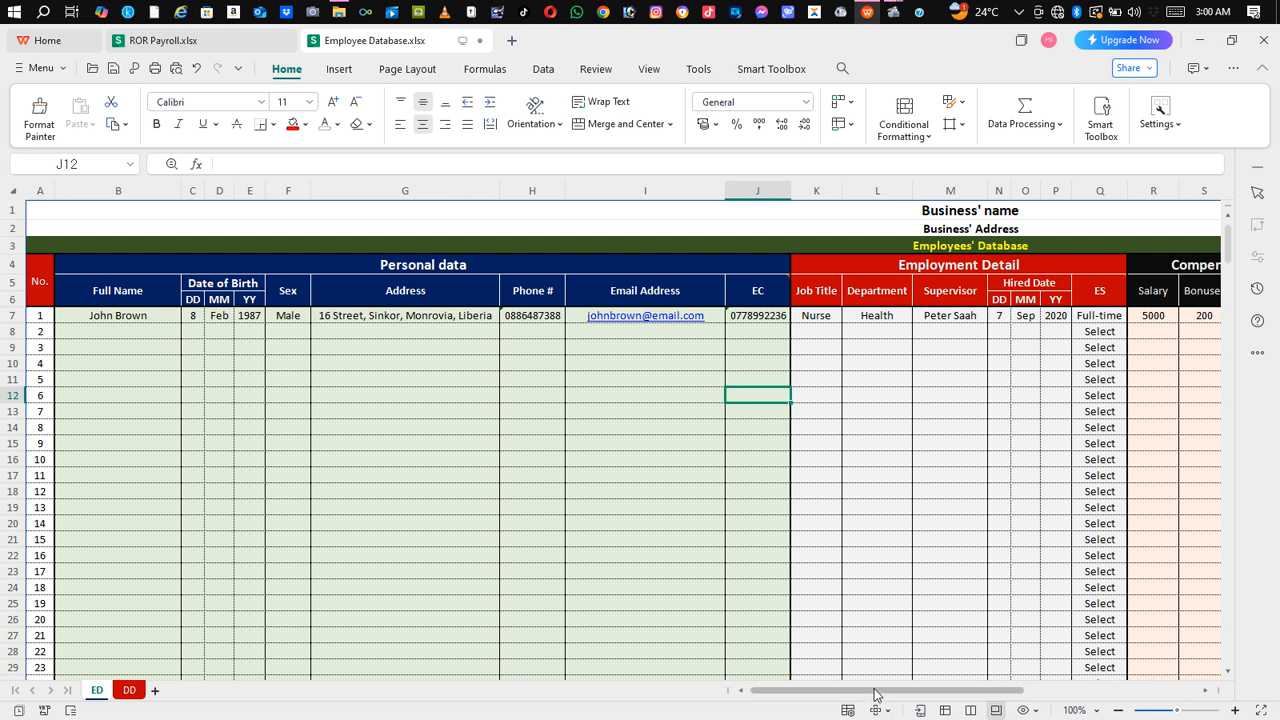
{"action": "left_click_drag", "start_coordinate": [875, 691], "coordinate": [1186, 698]}
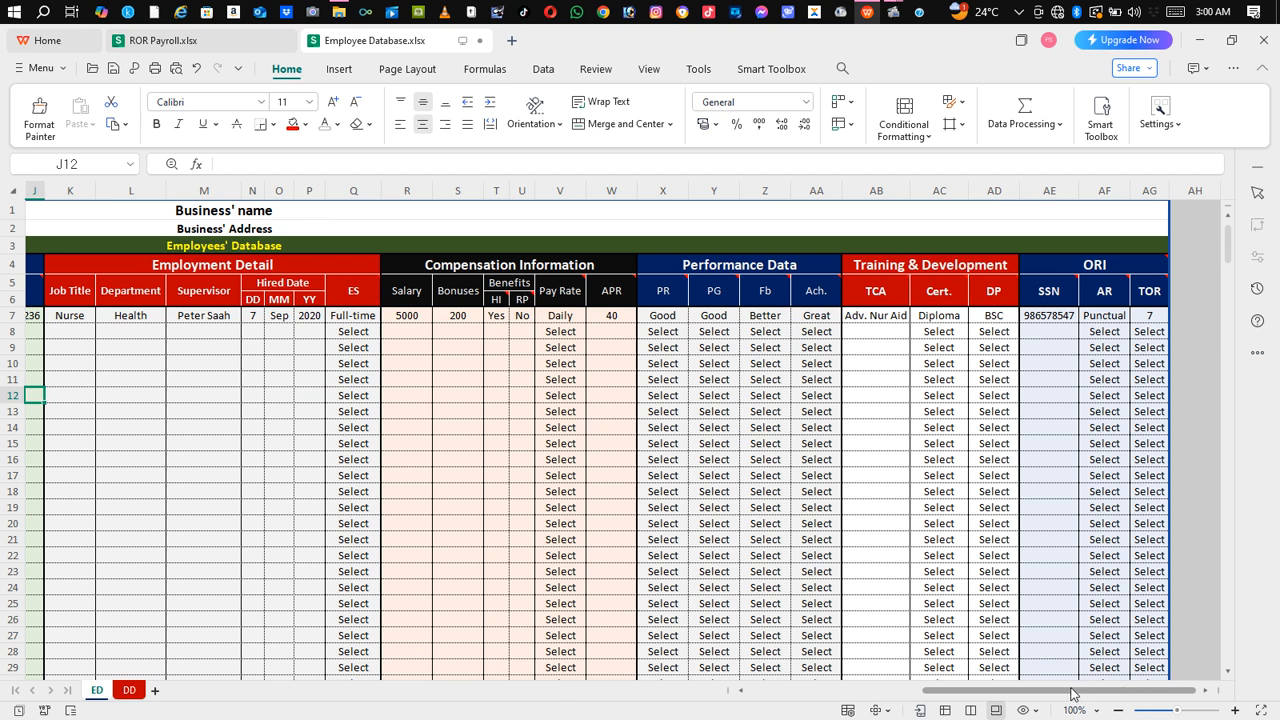
{"action": "left_click_drag", "start_coordinate": [1072, 693], "coordinate": [820, 703]}
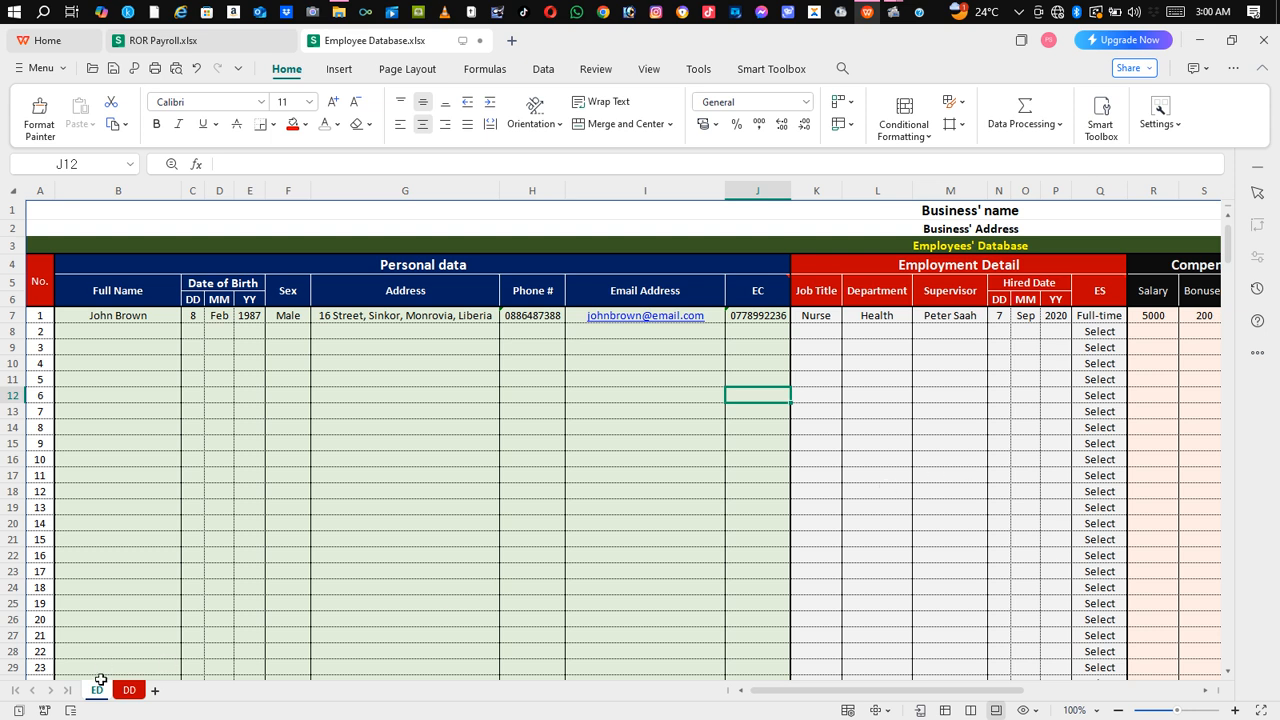
{"action": "left_click", "coordinate": [130, 690]}
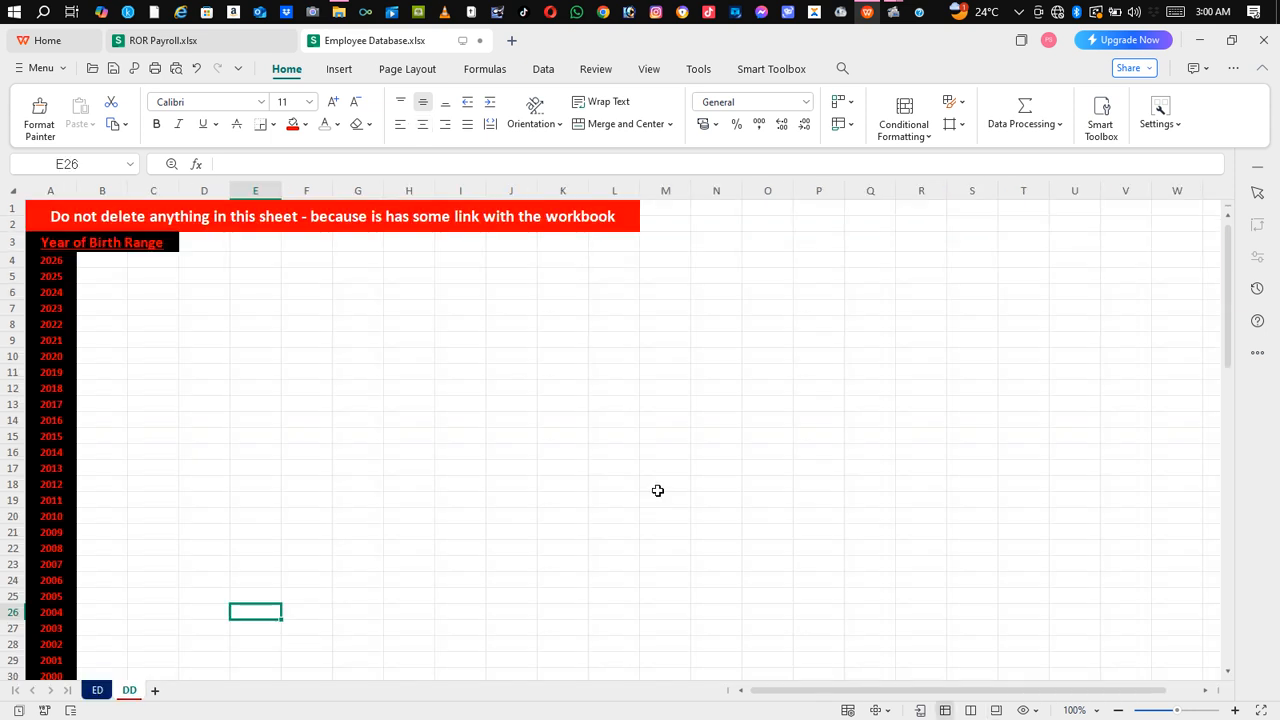
Step: Type the company support e-mail address into L11, then select K11:O11
{"action": "left_click", "coordinate": [622, 371]}
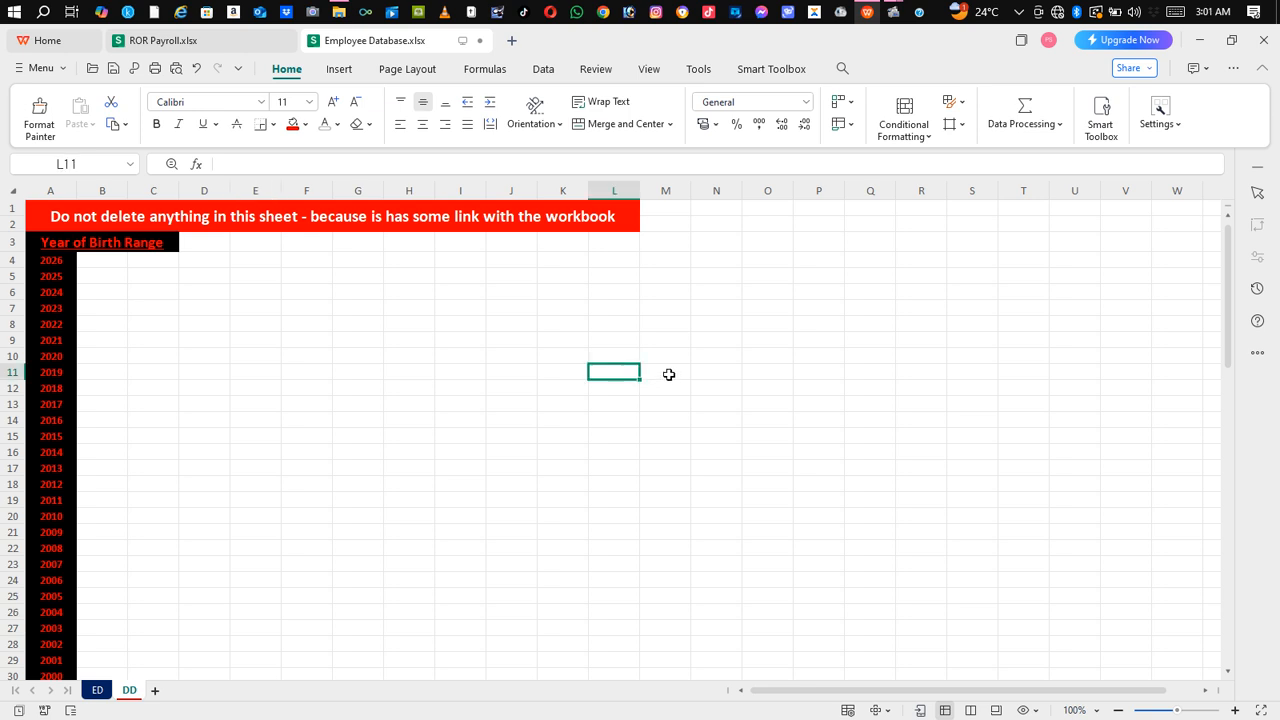
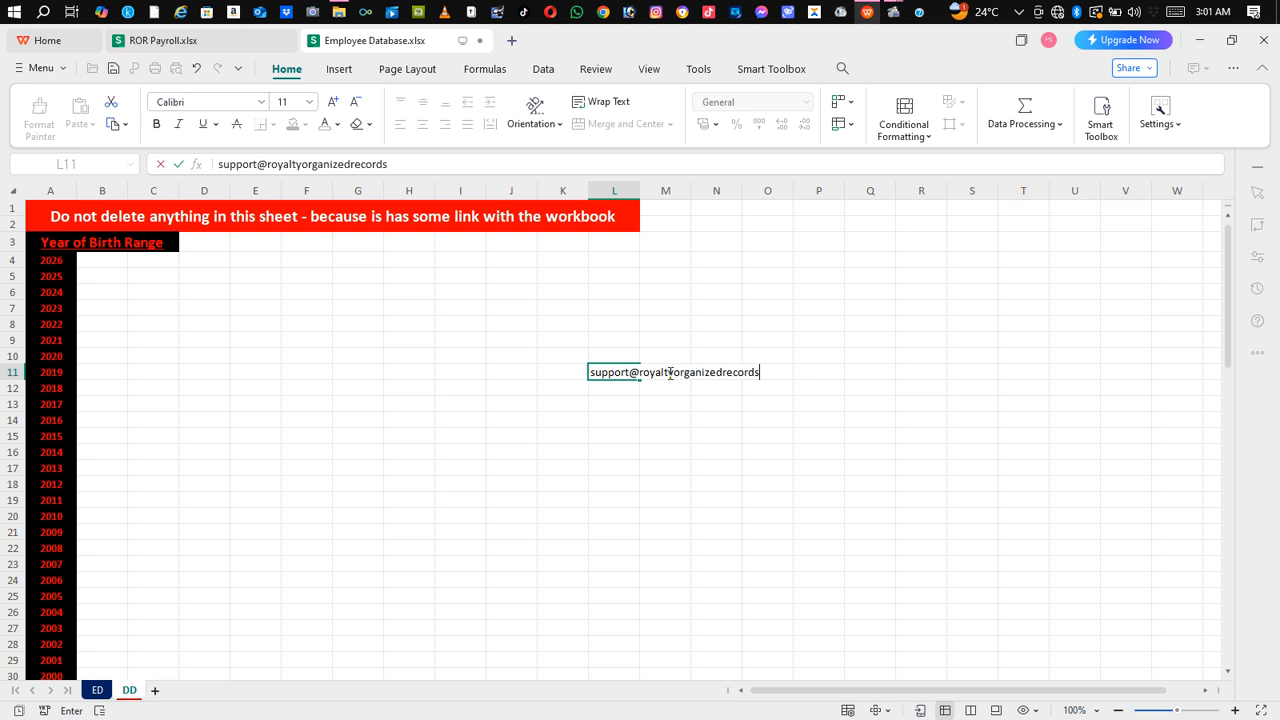
{"action": "left_click", "coordinate": [670, 413]}
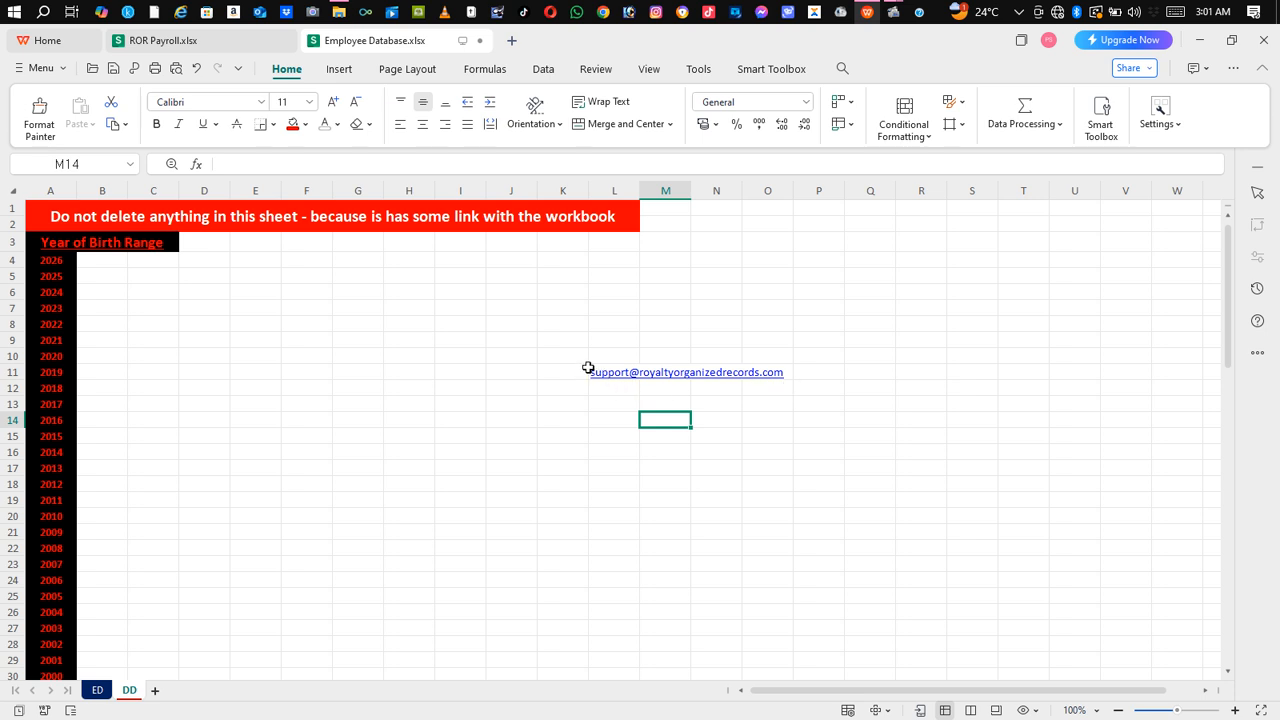
{"action": "left_click_drag", "start_coordinate": [587, 370], "coordinate": [786, 375]}
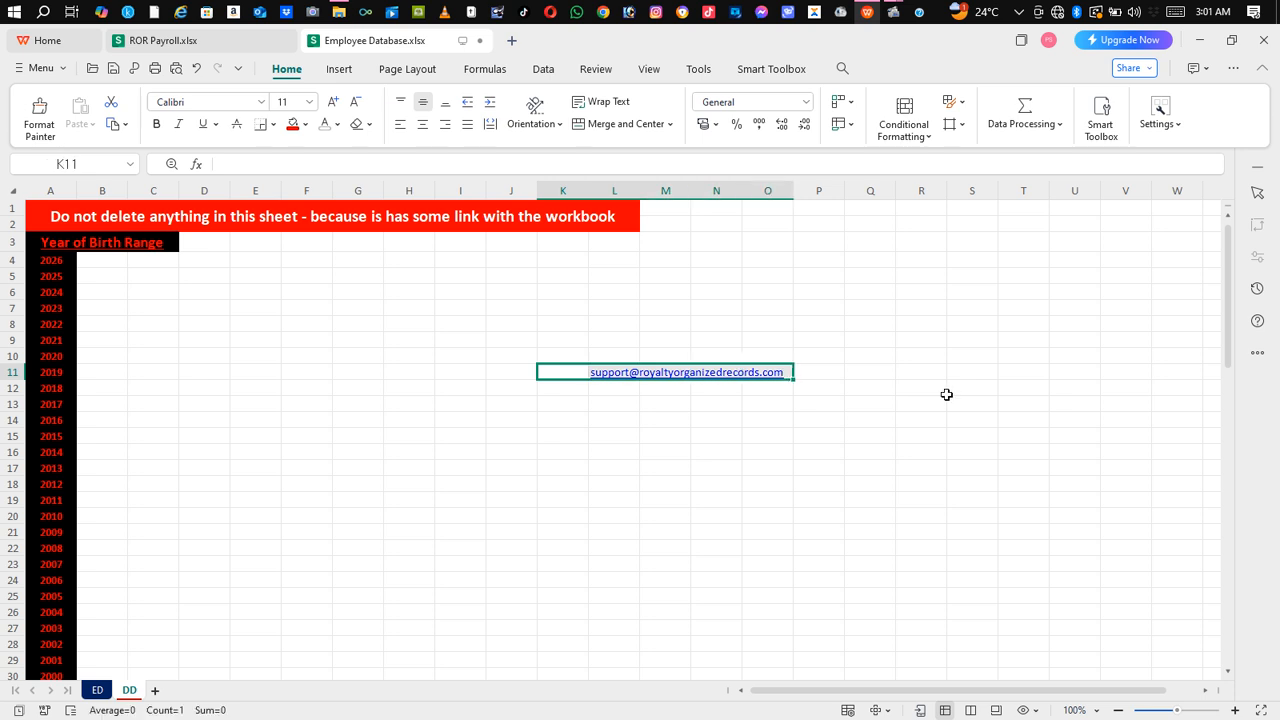
Step: Enlarge the support e-mail link's font with repeated Increase Font Size presses
{"action": "left_click", "coordinate": [337, 104]}
{"action": "left_click", "coordinate": [337, 104]}
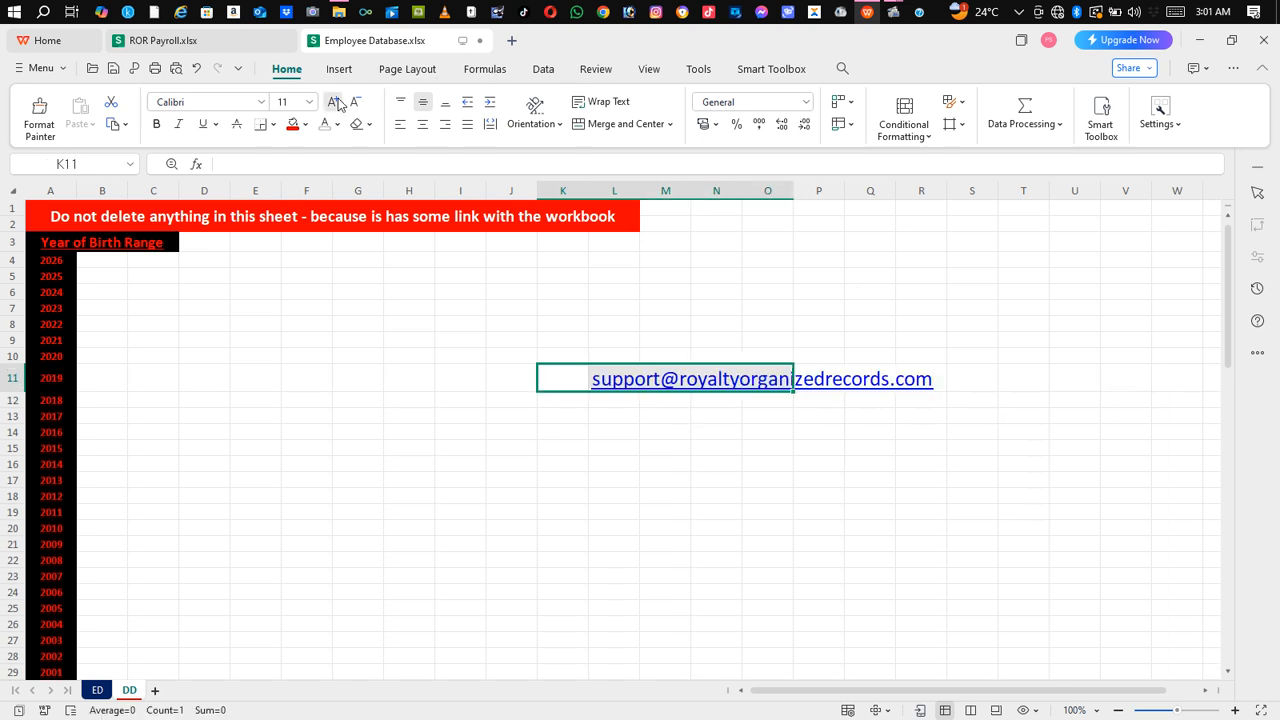
{"action": "left_click", "coordinate": [337, 104]}
{"action": "left_click", "coordinate": [337, 104]}
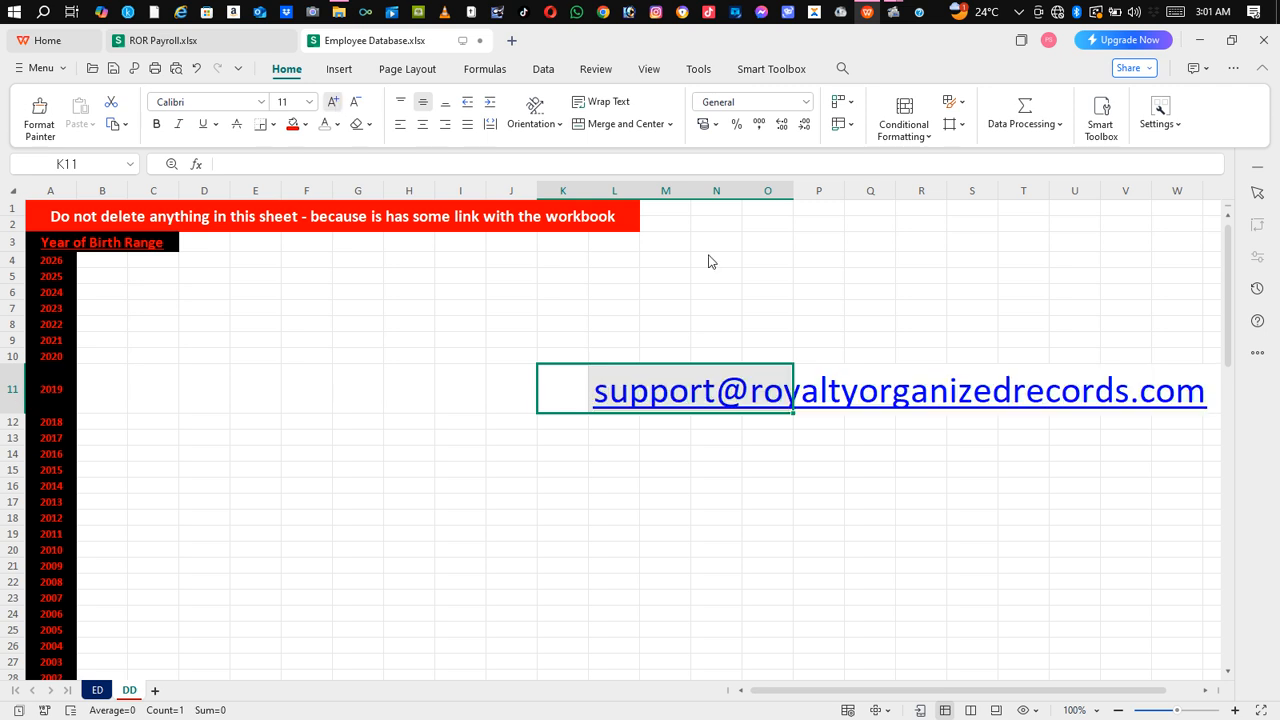
{"action": "left_click", "coordinate": [818, 293]}
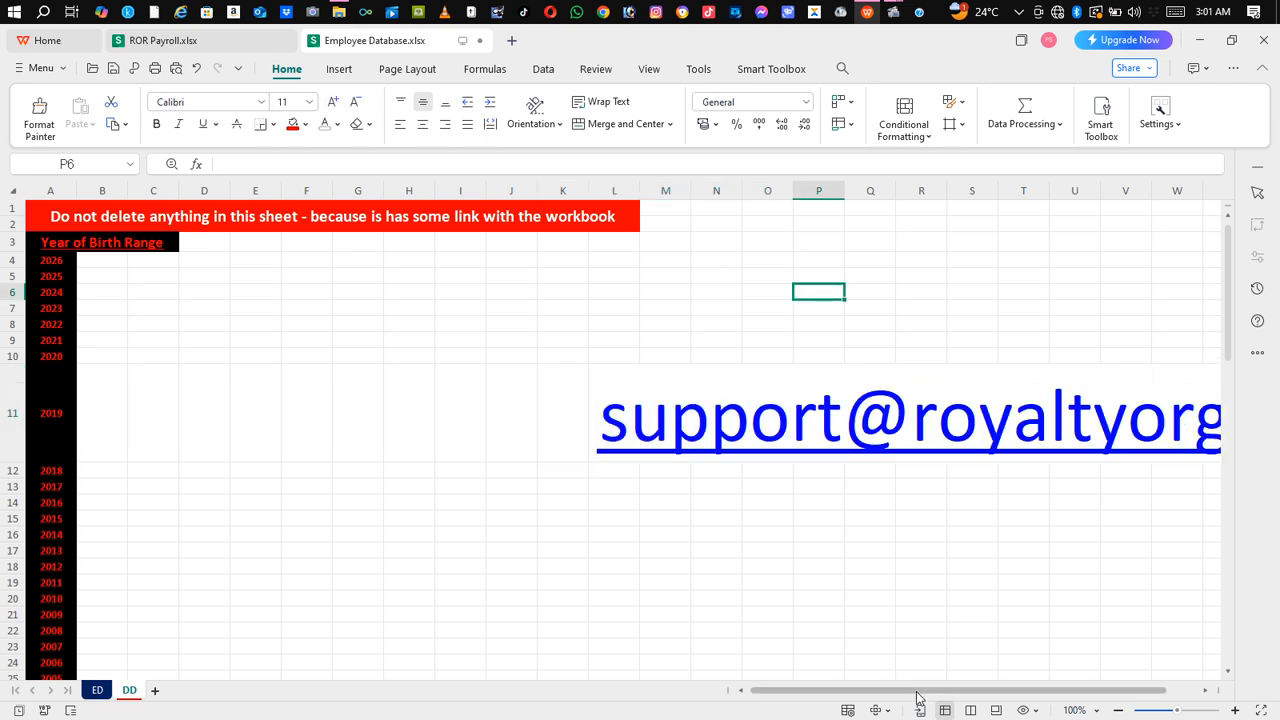
{"action": "left_click_drag", "start_coordinate": [918, 691], "coordinate": [1067, 700]}
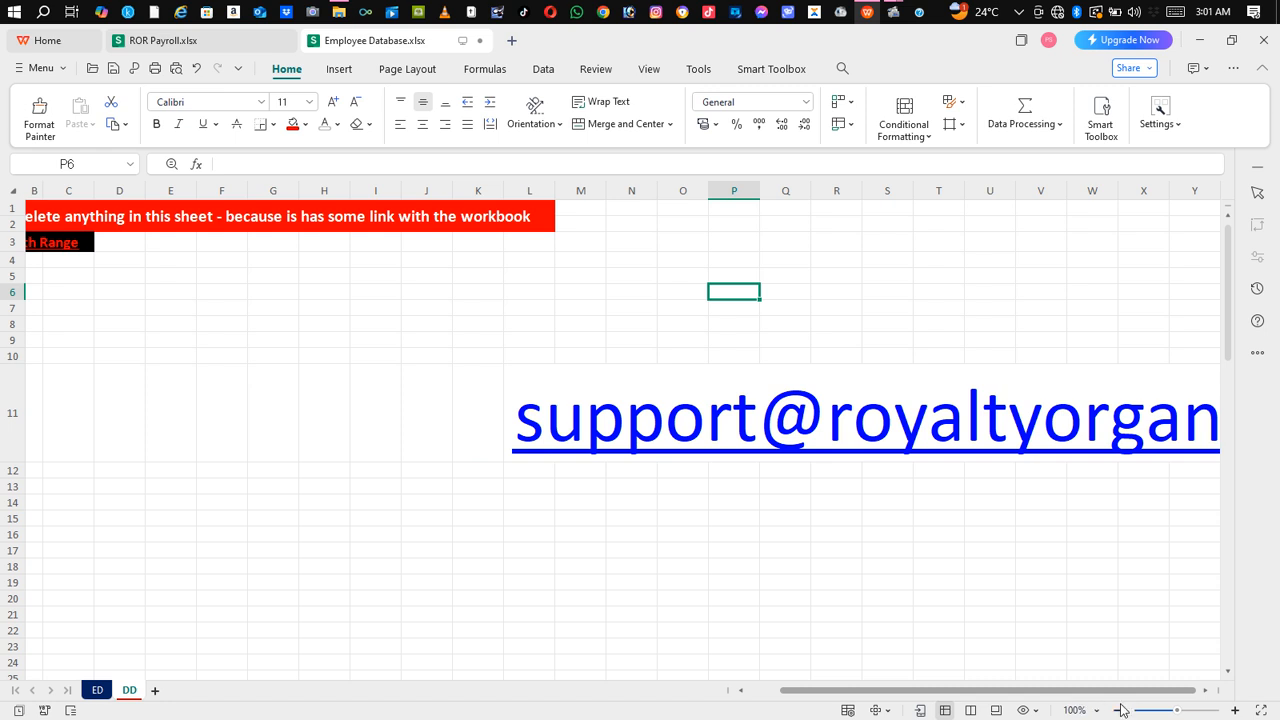
{"action": "left_click", "coordinate": [1204, 691]}
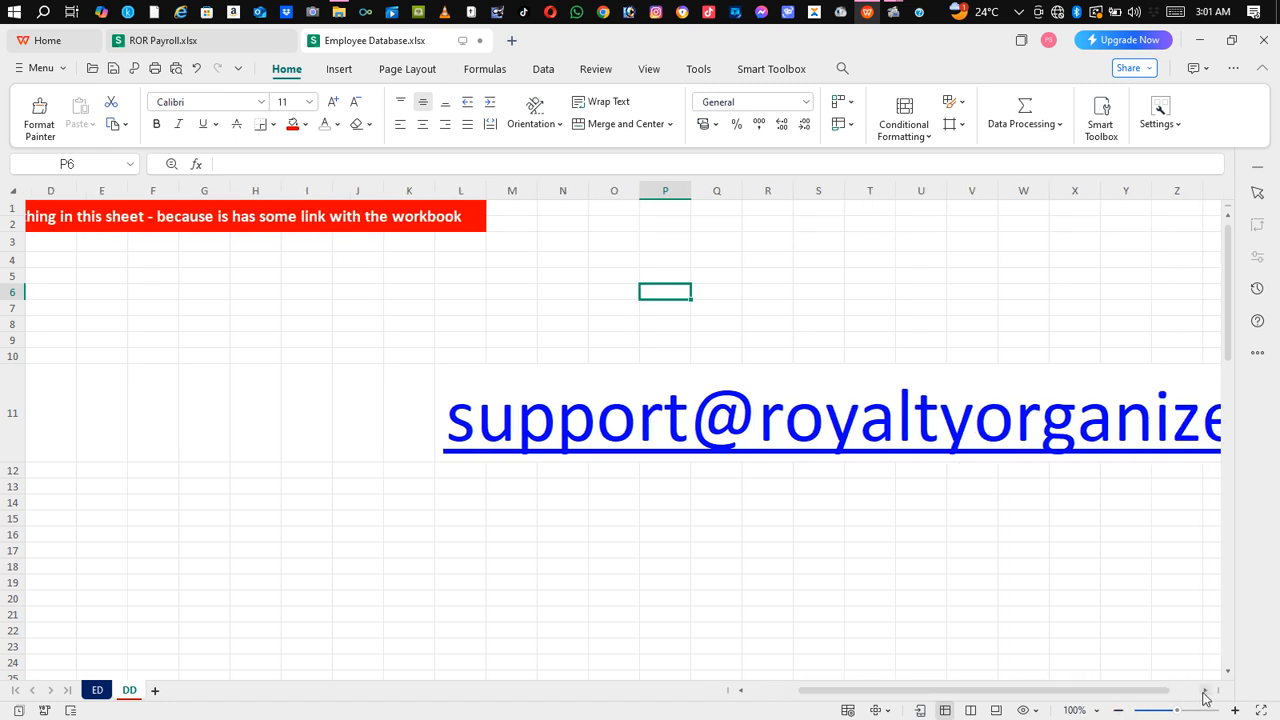
{"action": "left_click", "coordinate": [1204, 692]}
{"action": "left_click", "coordinate": [1204, 692]}
{"action": "left_click", "coordinate": [1204, 692]}
{"action": "left_click", "coordinate": [1204, 692]}
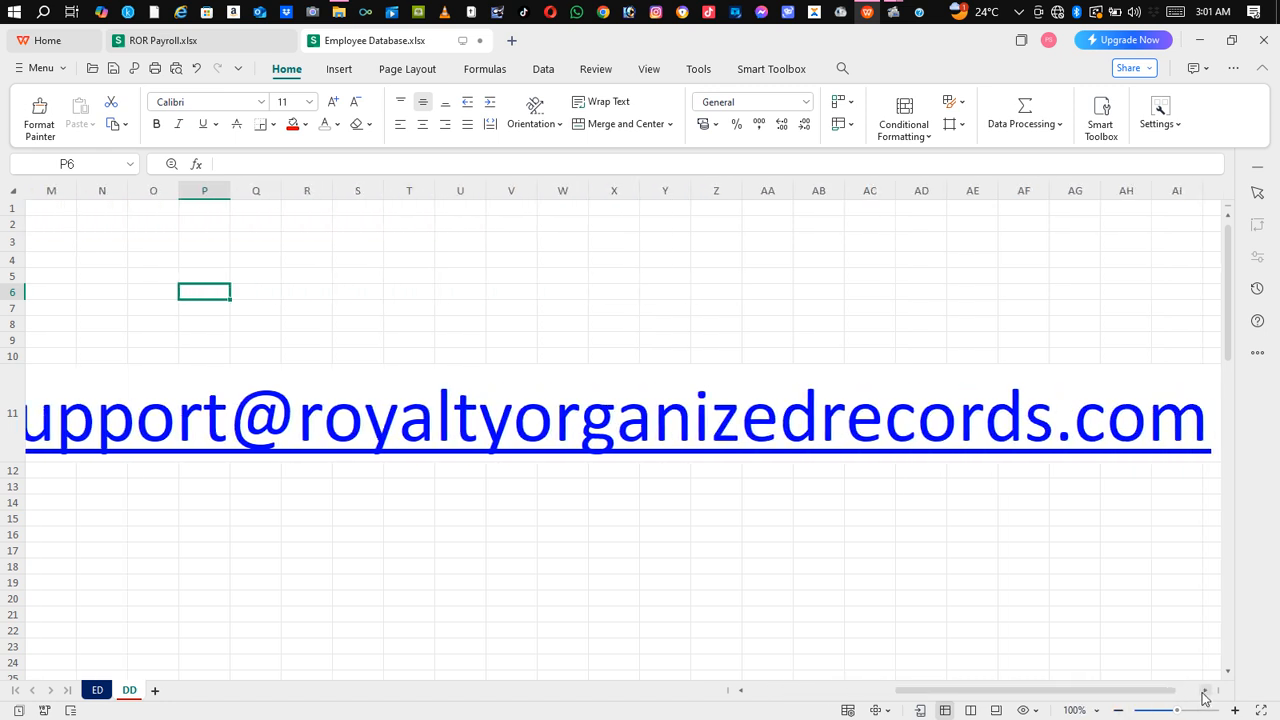
Step: Select L11 and cells along row 11 to inspect the enlarged e-mail link
{"action": "left_click", "coordinate": [321, 416]}
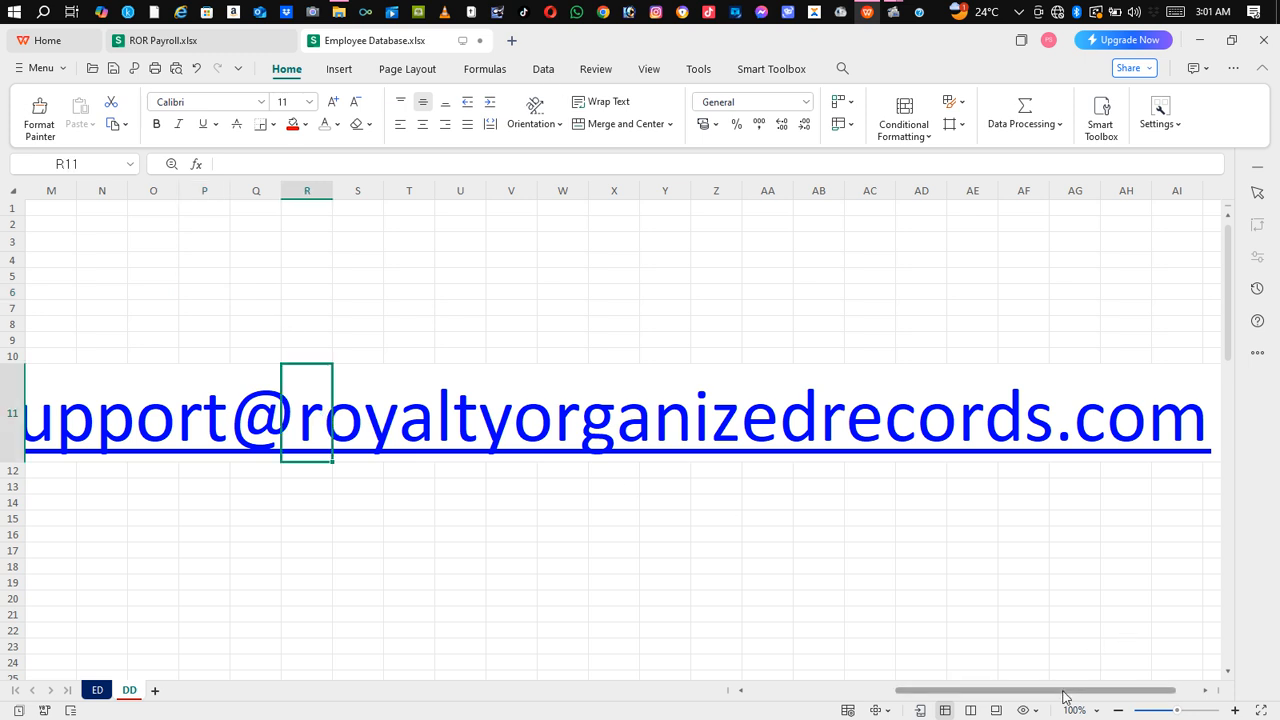
{"action": "left_click_drag", "start_coordinate": [1066, 692], "coordinate": [1000, 708]}
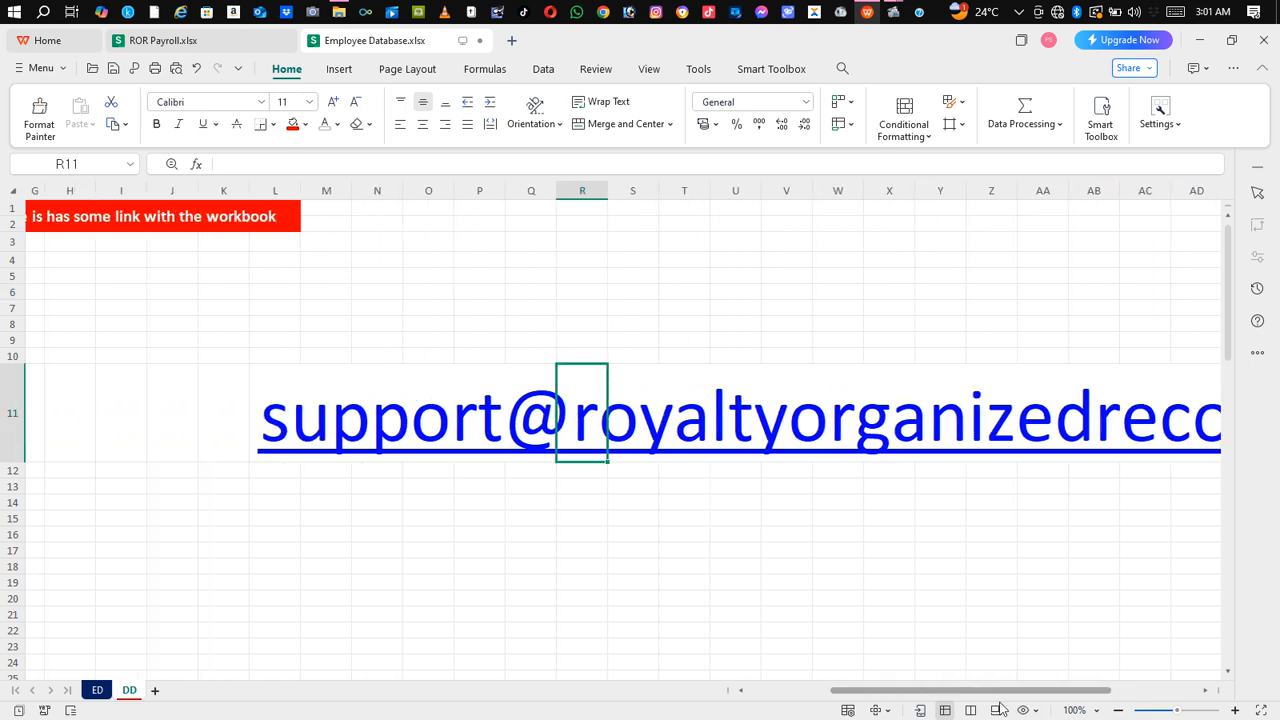
{"action": "left_click", "coordinate": [280, 437]}
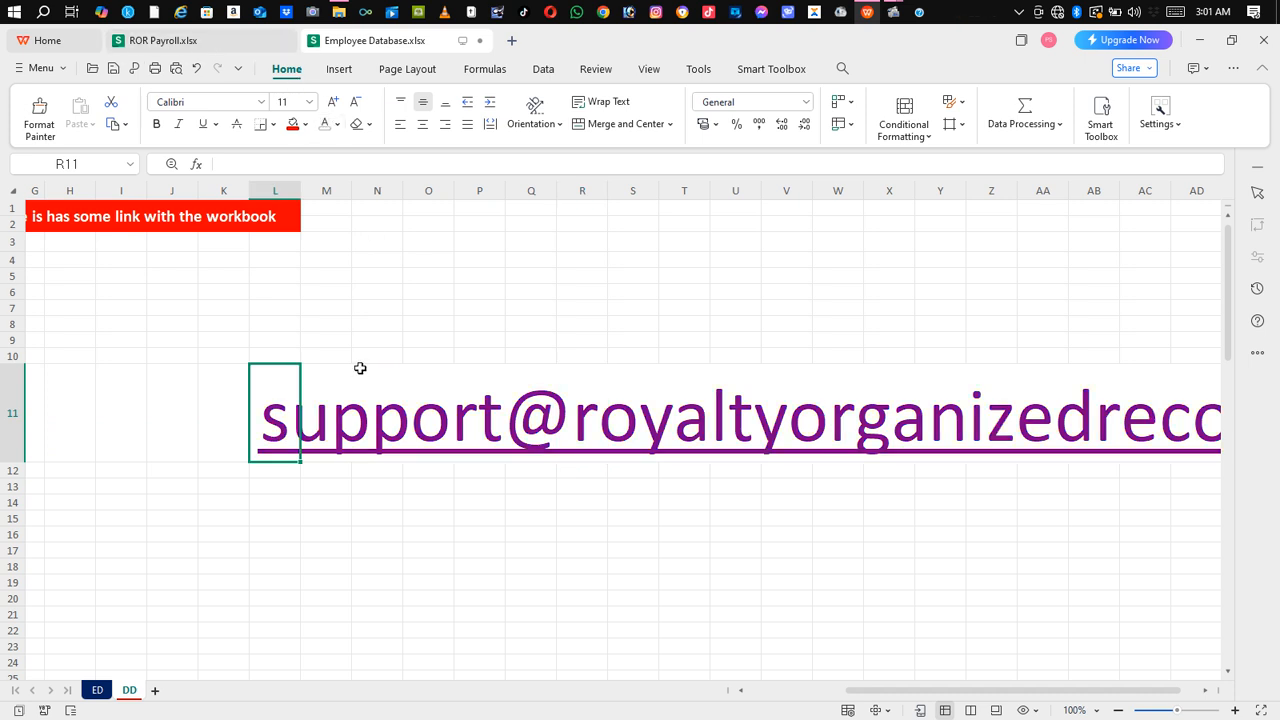
{"action": "left_click", "coordinate": [343, 396]}
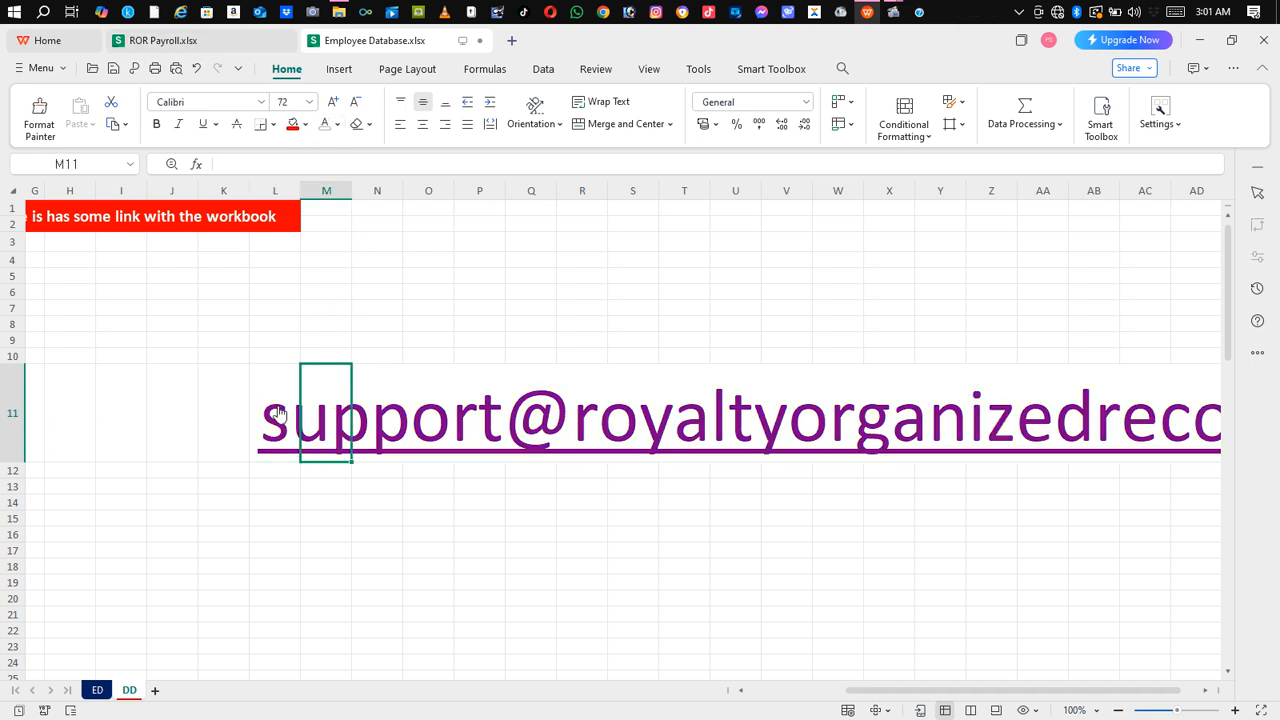
{"action": "left_click", "coordinate": [233, 422]}
{"action": "left_click", "coordinate": [228, 421]}
{"action": "left_click", "coordinate": [362, 441]}
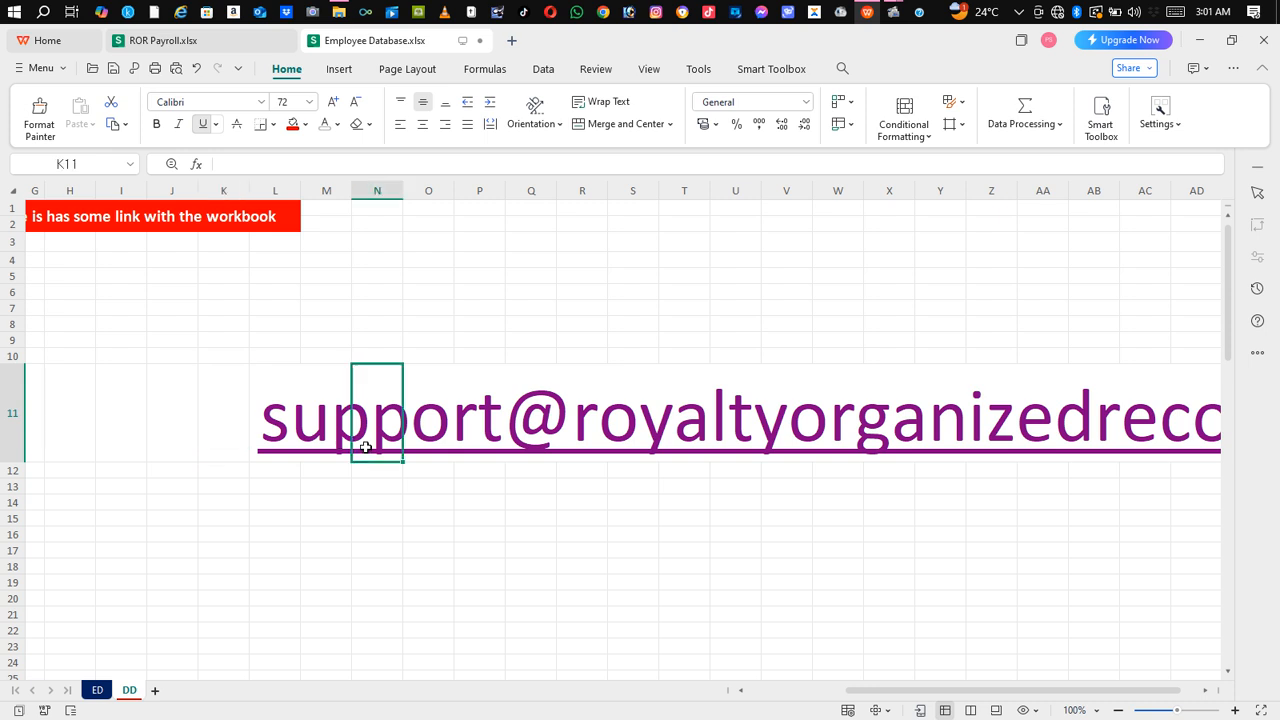
{"action": "left_click", "coordinate": [462, 438]}
{"action": "left_click", "coordinate": [553, 451]}
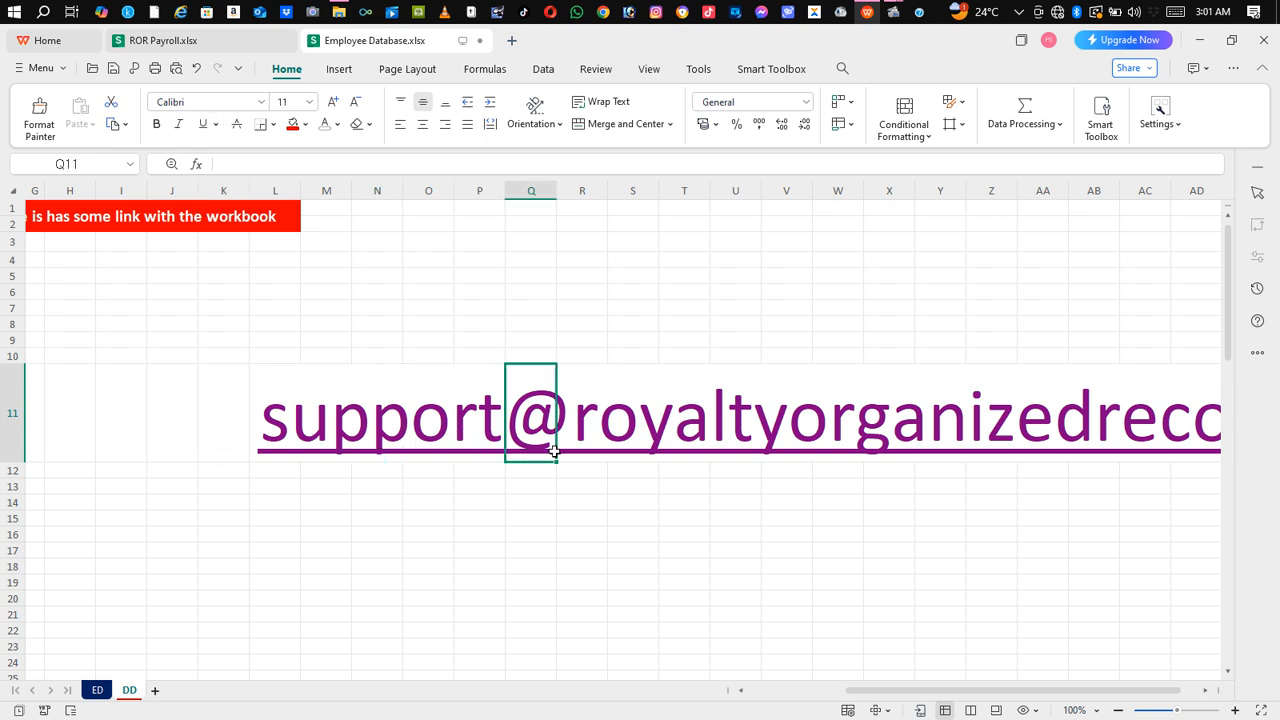
{"action": "left_click", "coordinate": [609, 439]}
{"action": "left_click", "coordinate": [302, 425]}
{"action": "left_click", "coordinate": [266, 436]}
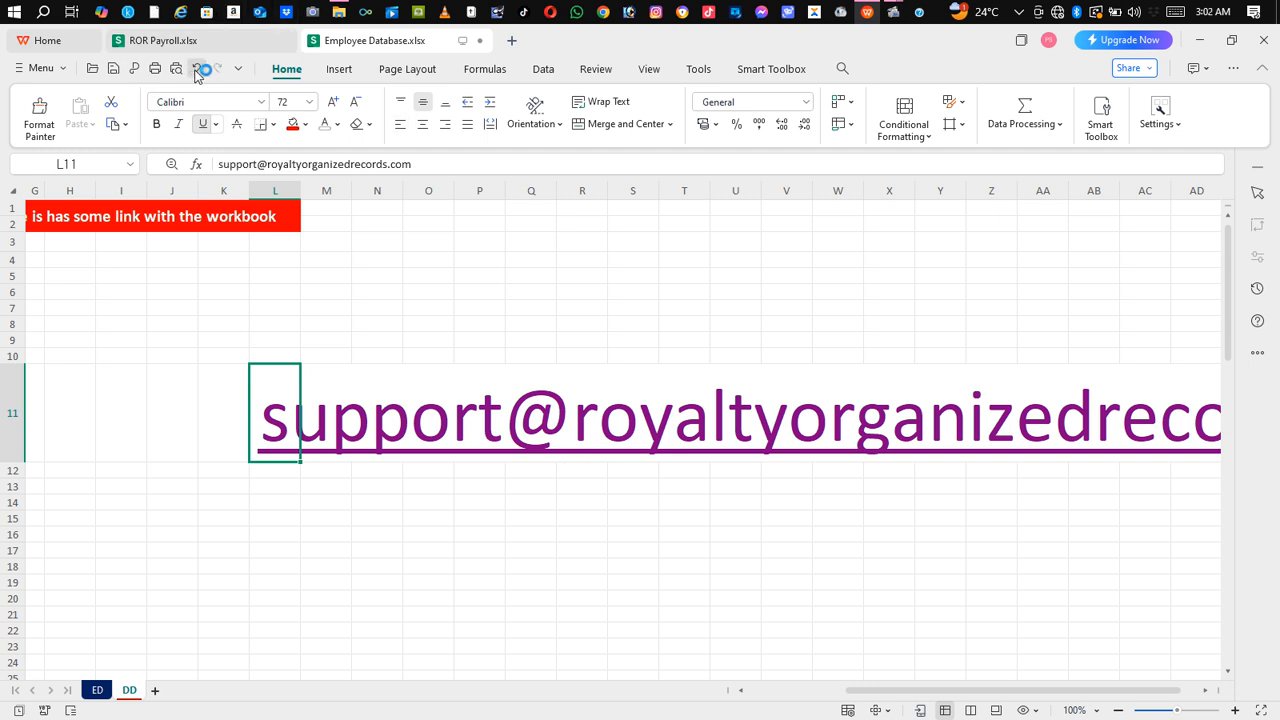
Step: Undo the visited colour and one size step to leave the link at 48 pt, then return to ED
{"action": "left_click", "coordinate": [200, 71]}
{"action": "left_click", "coordinate": [203, 72]}
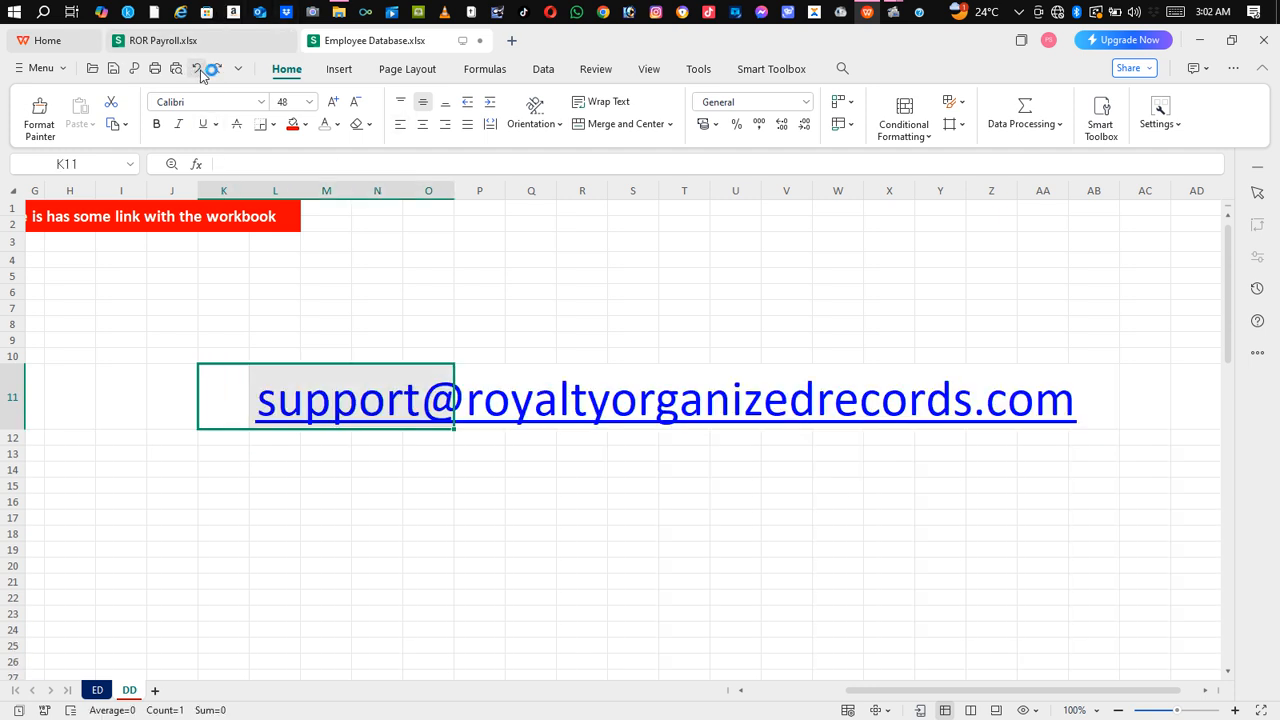
{"action": "left_click", "coordinate": [756, 452]}
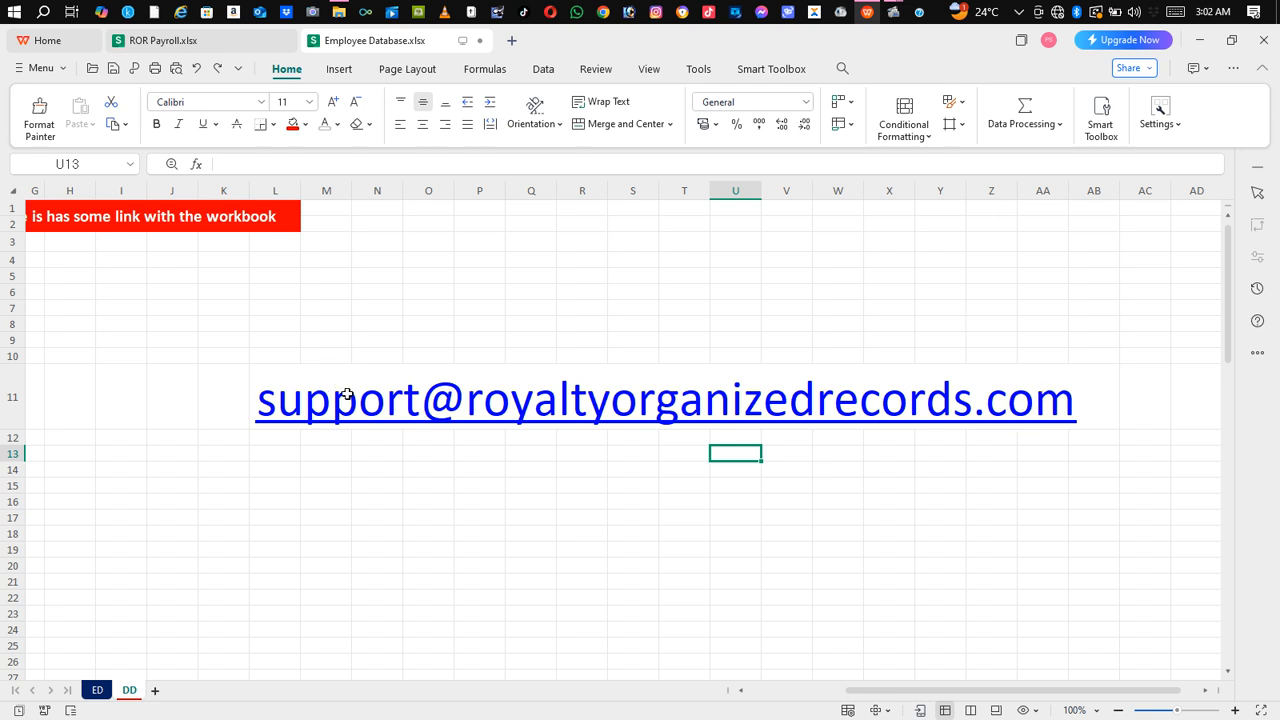
{"action": "left_click_drag", "start_coordinate": [984, 692], "coordinate": [826, 680]}
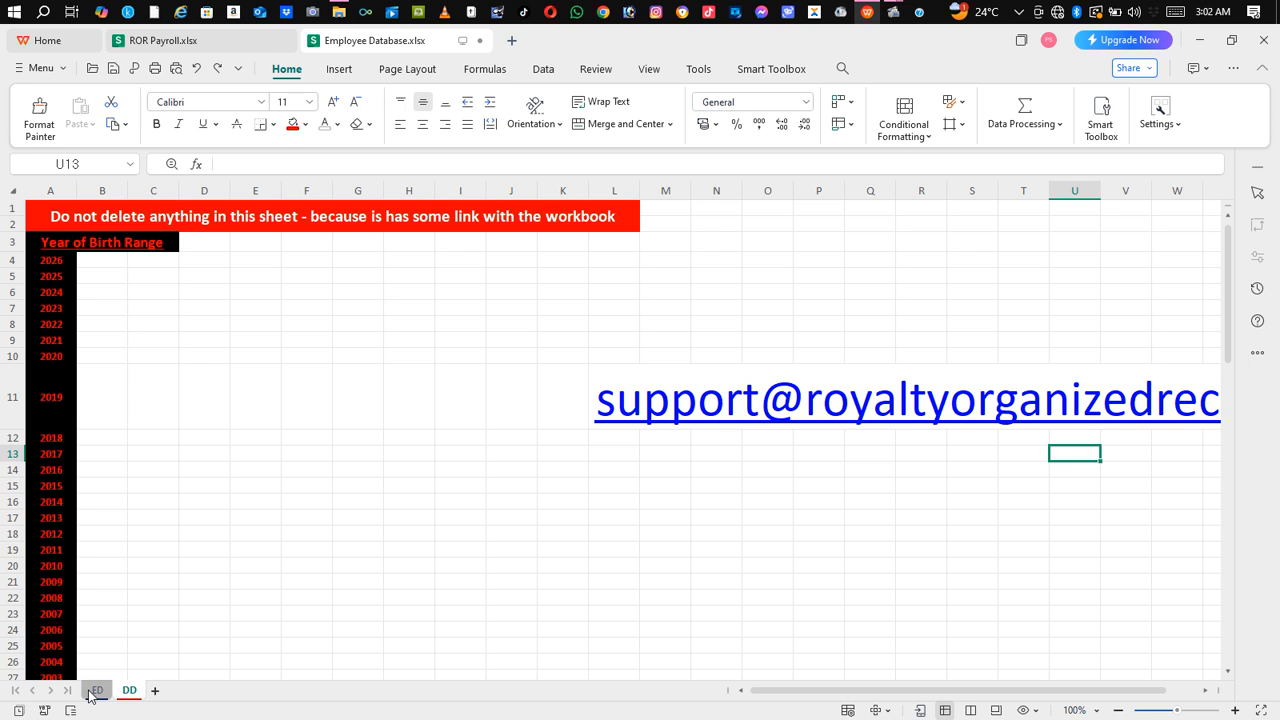
{"action": "left_click", "coordinate": [96, 690]}
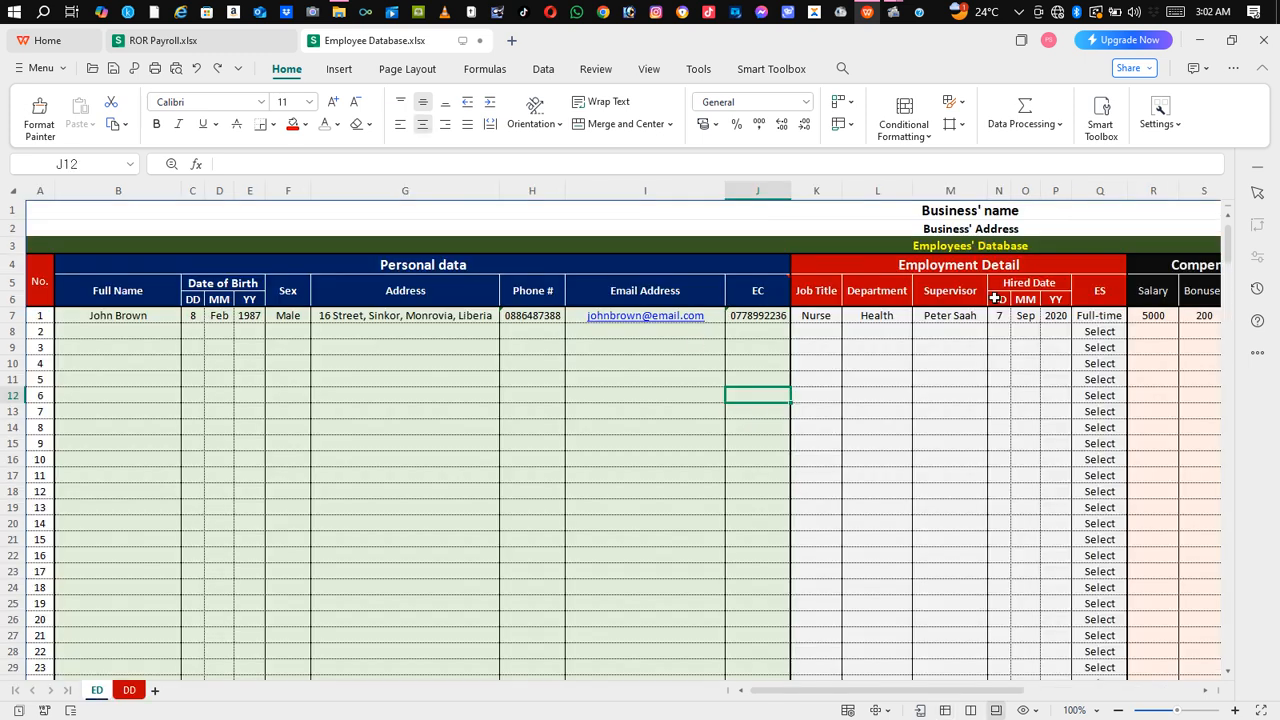